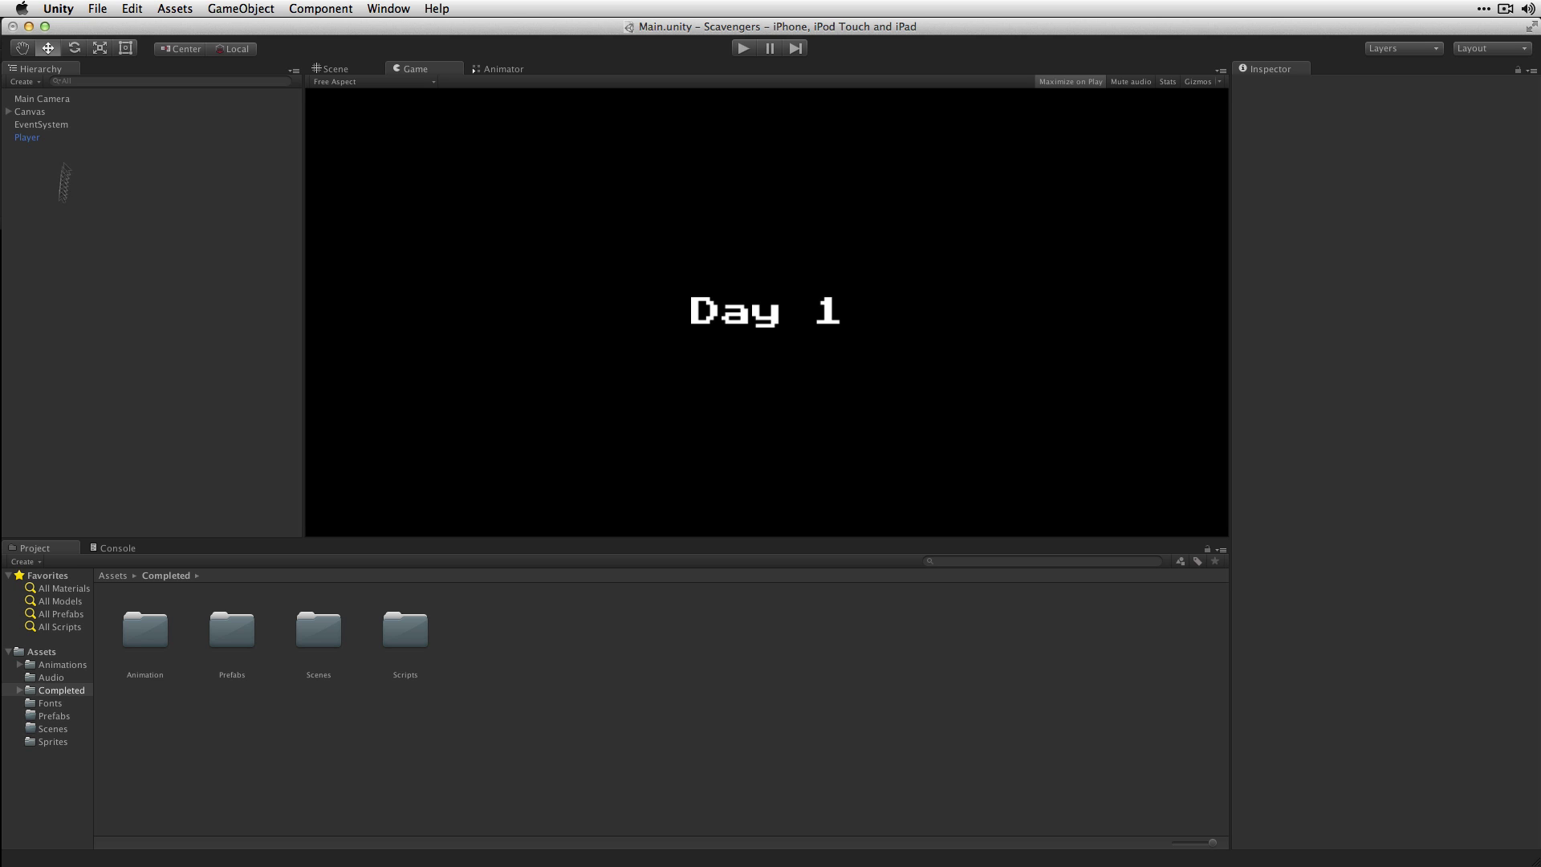
Step: Create a new scene, saving the changes to Main.unity, and show the project's Prefabs folder
left_click(86, 7)
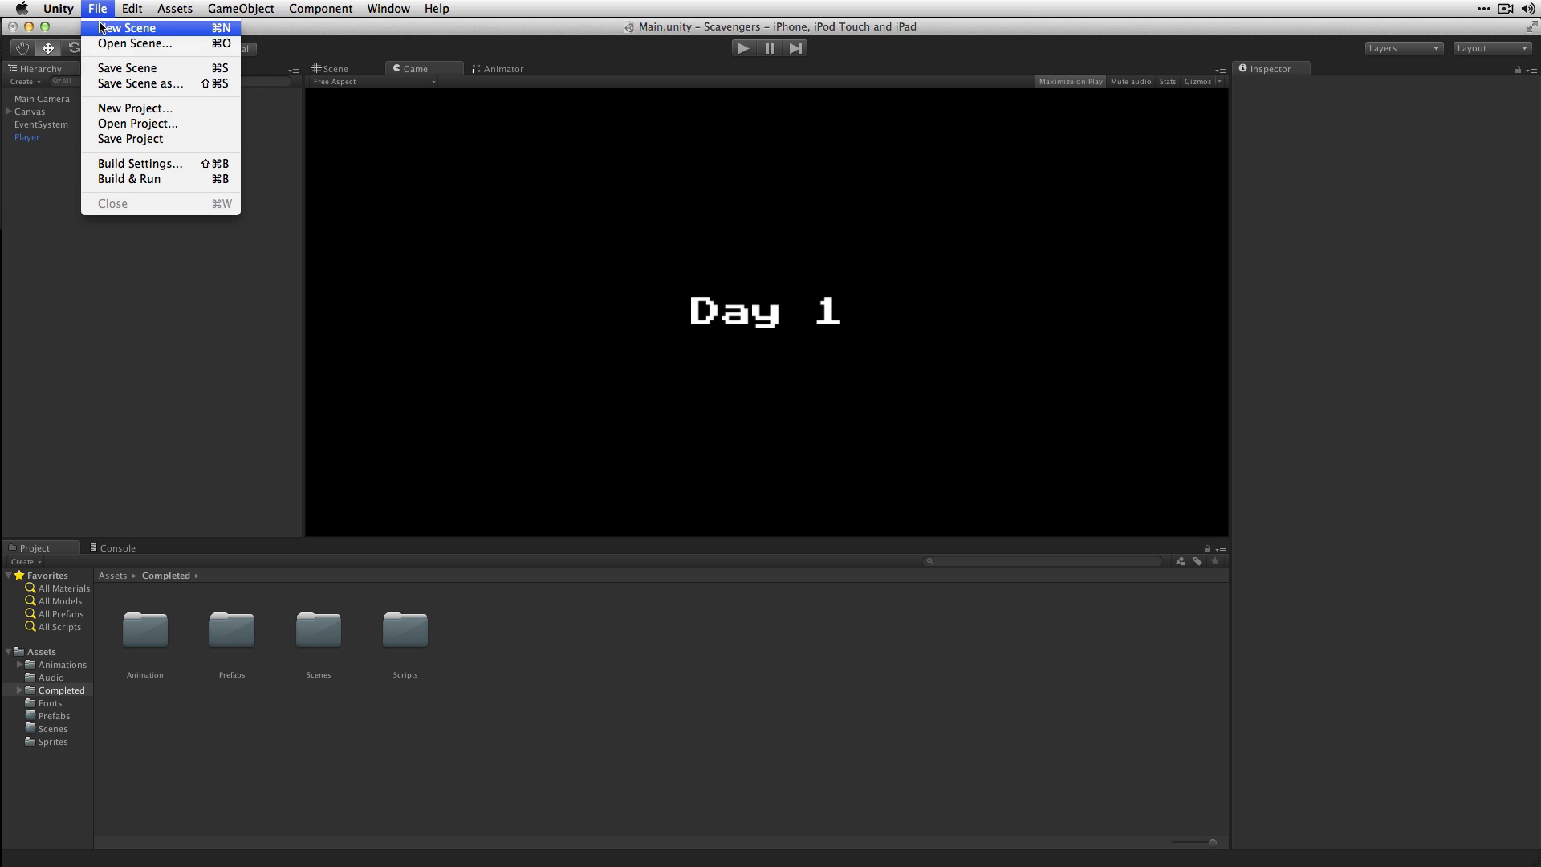
left_click(100, 27)
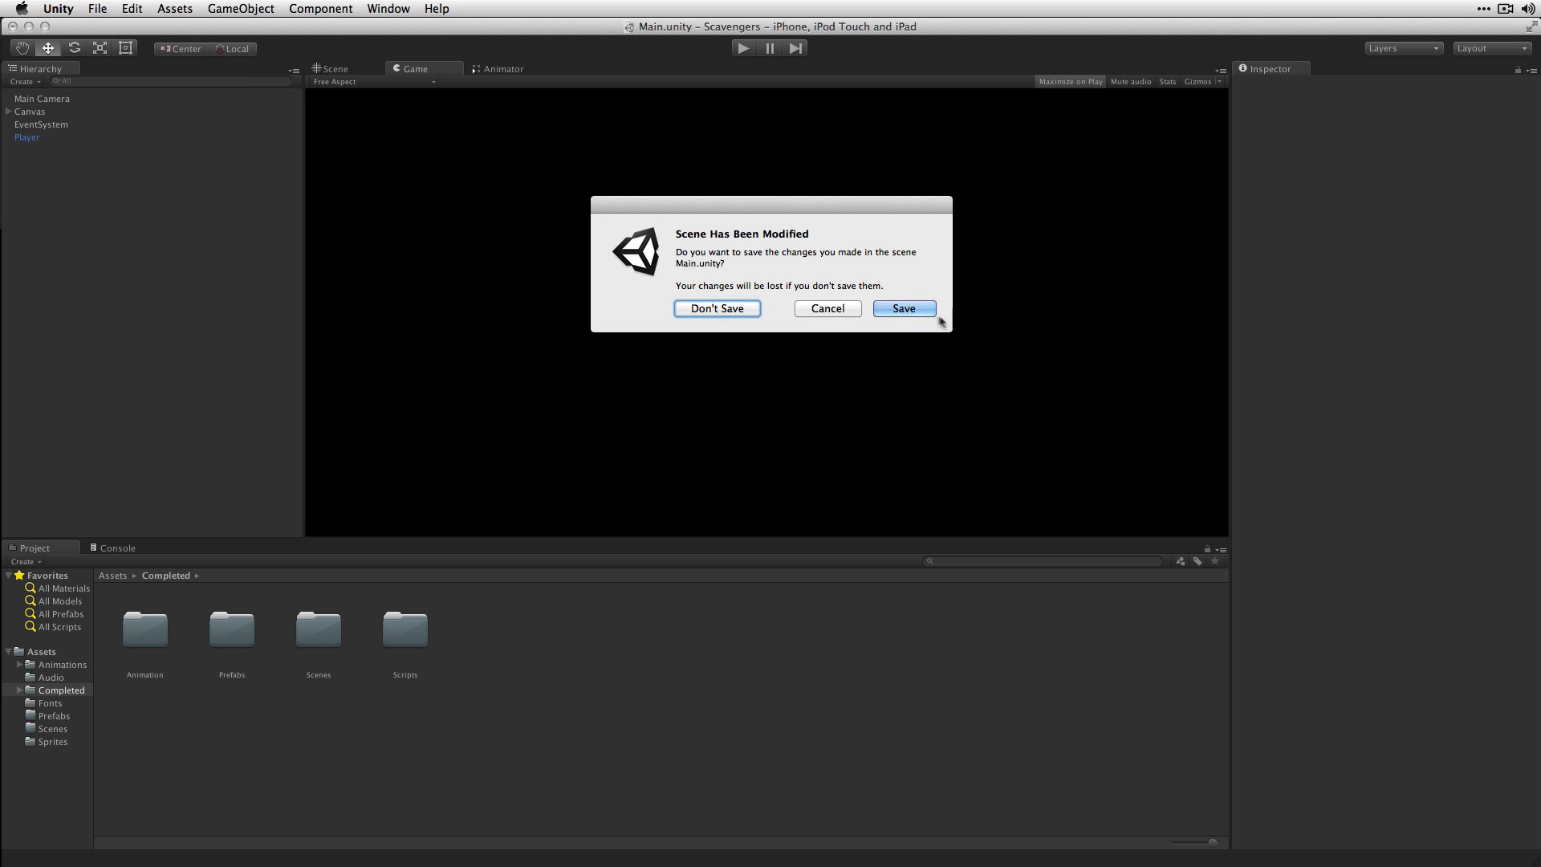
left_click(903, 308)
left_click(73, 716)
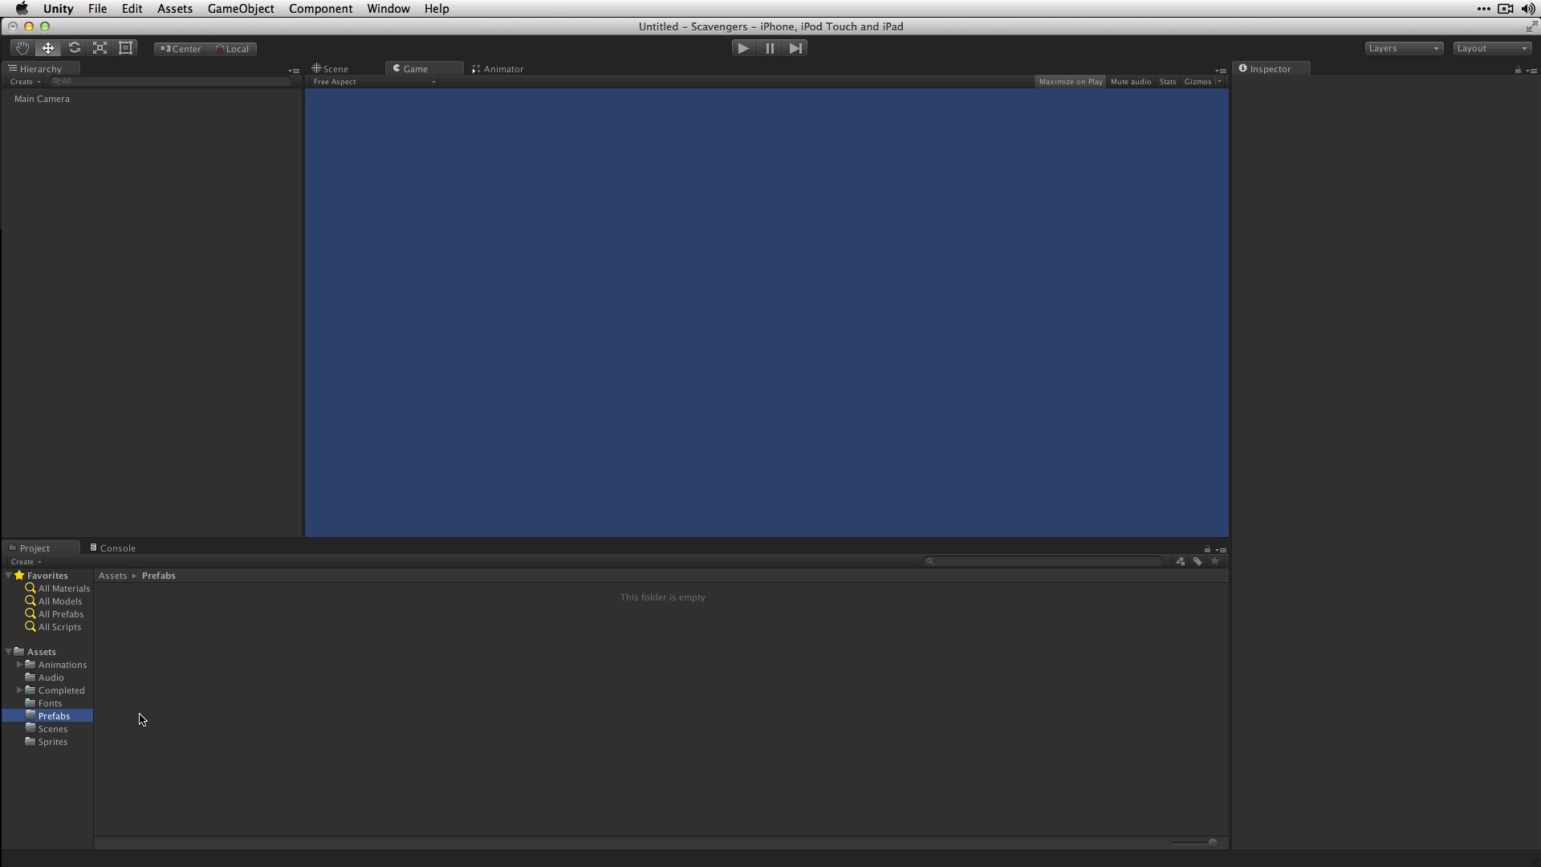
Step: Create an empty game object and name it Player
left_click(249, 8)
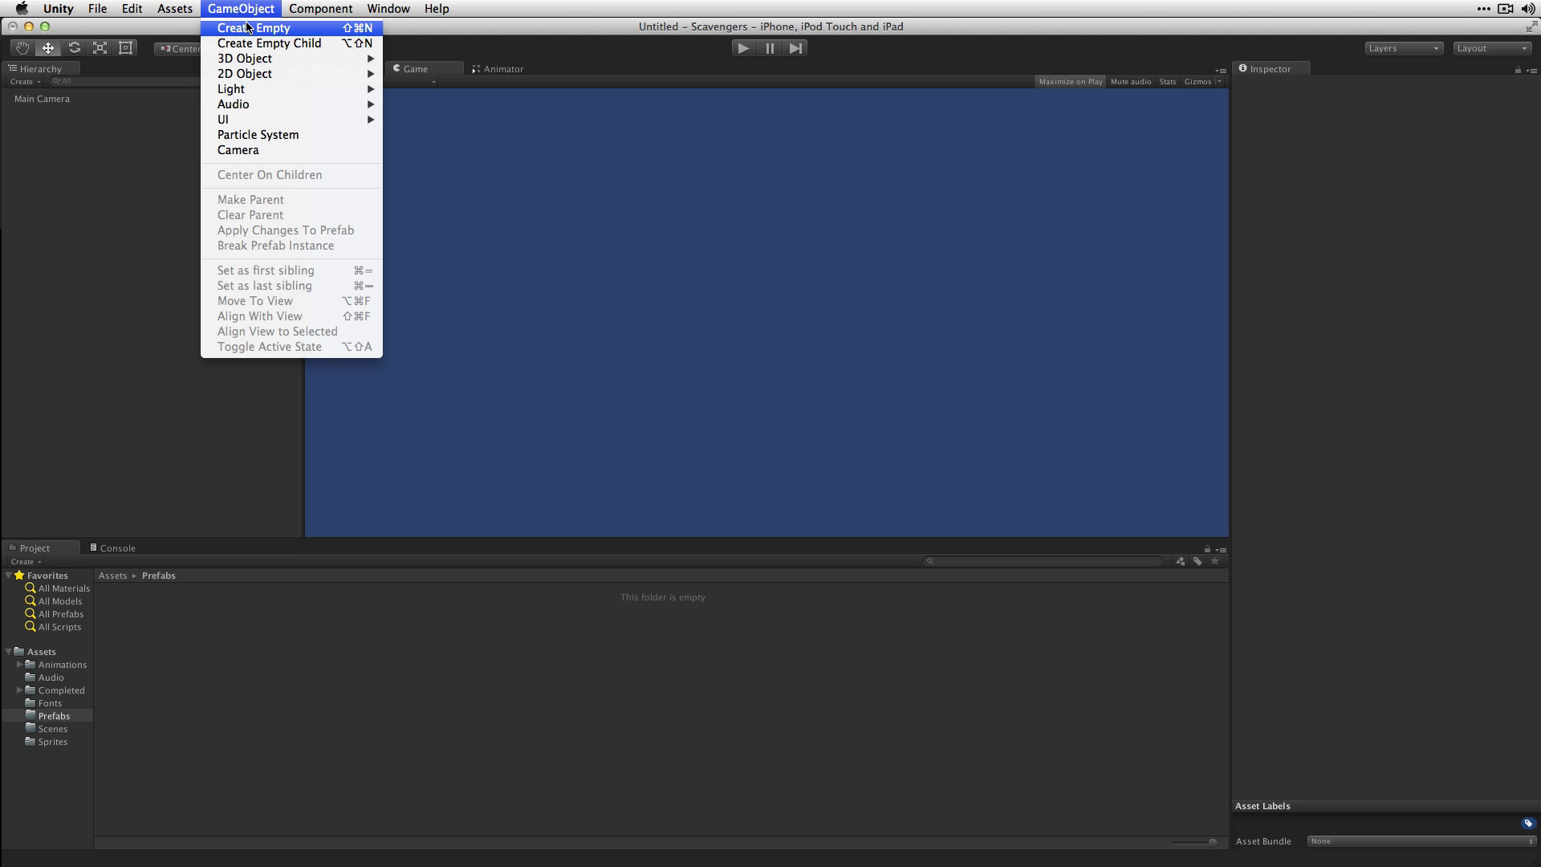
left_click(247, 27)
left_click(67, 113)
type("Player")
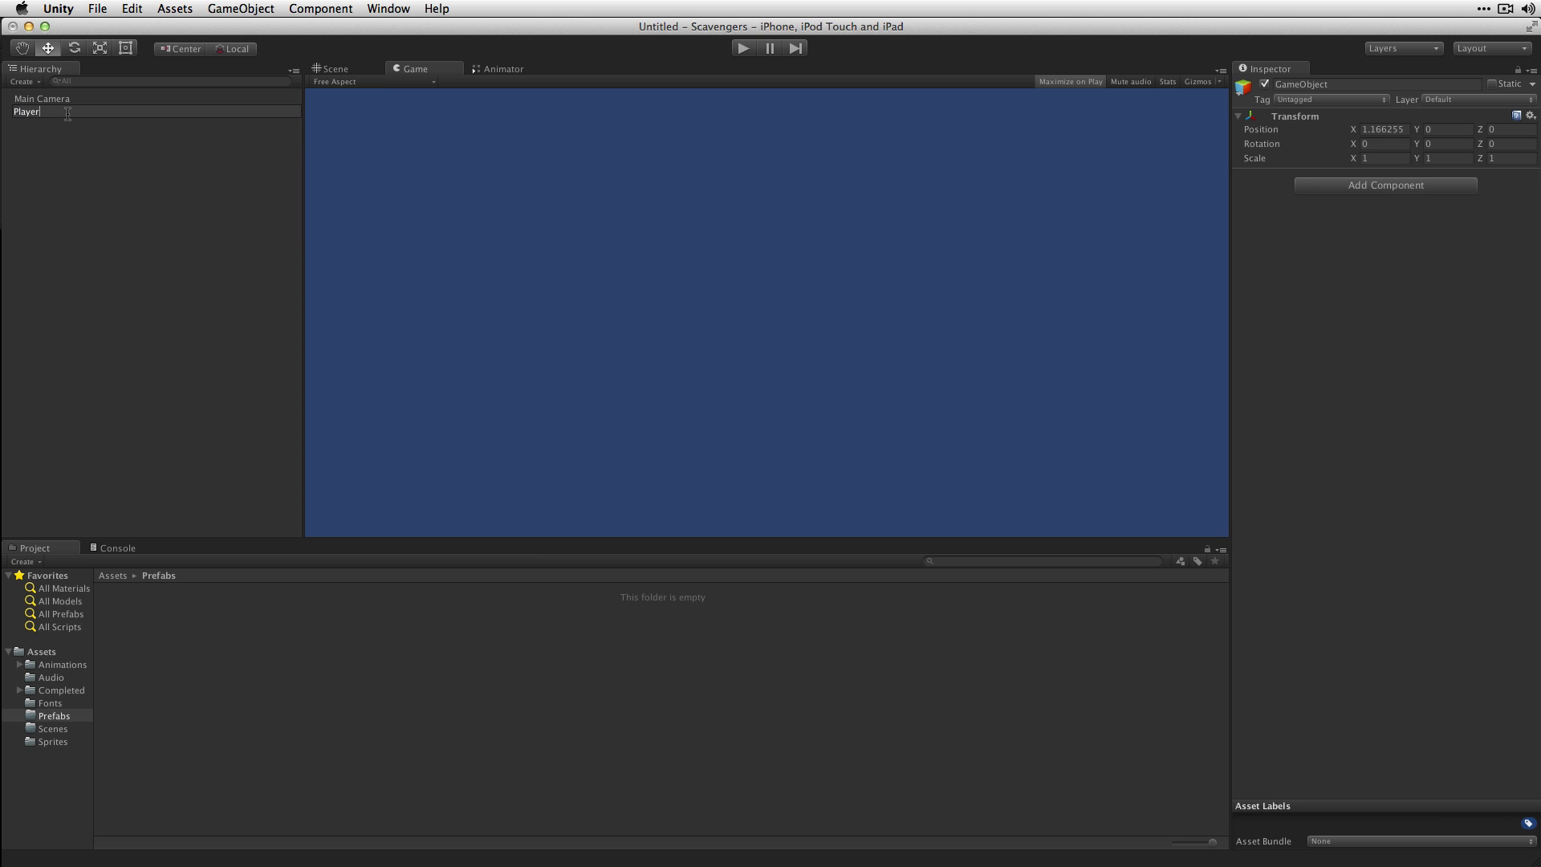
key("Return")
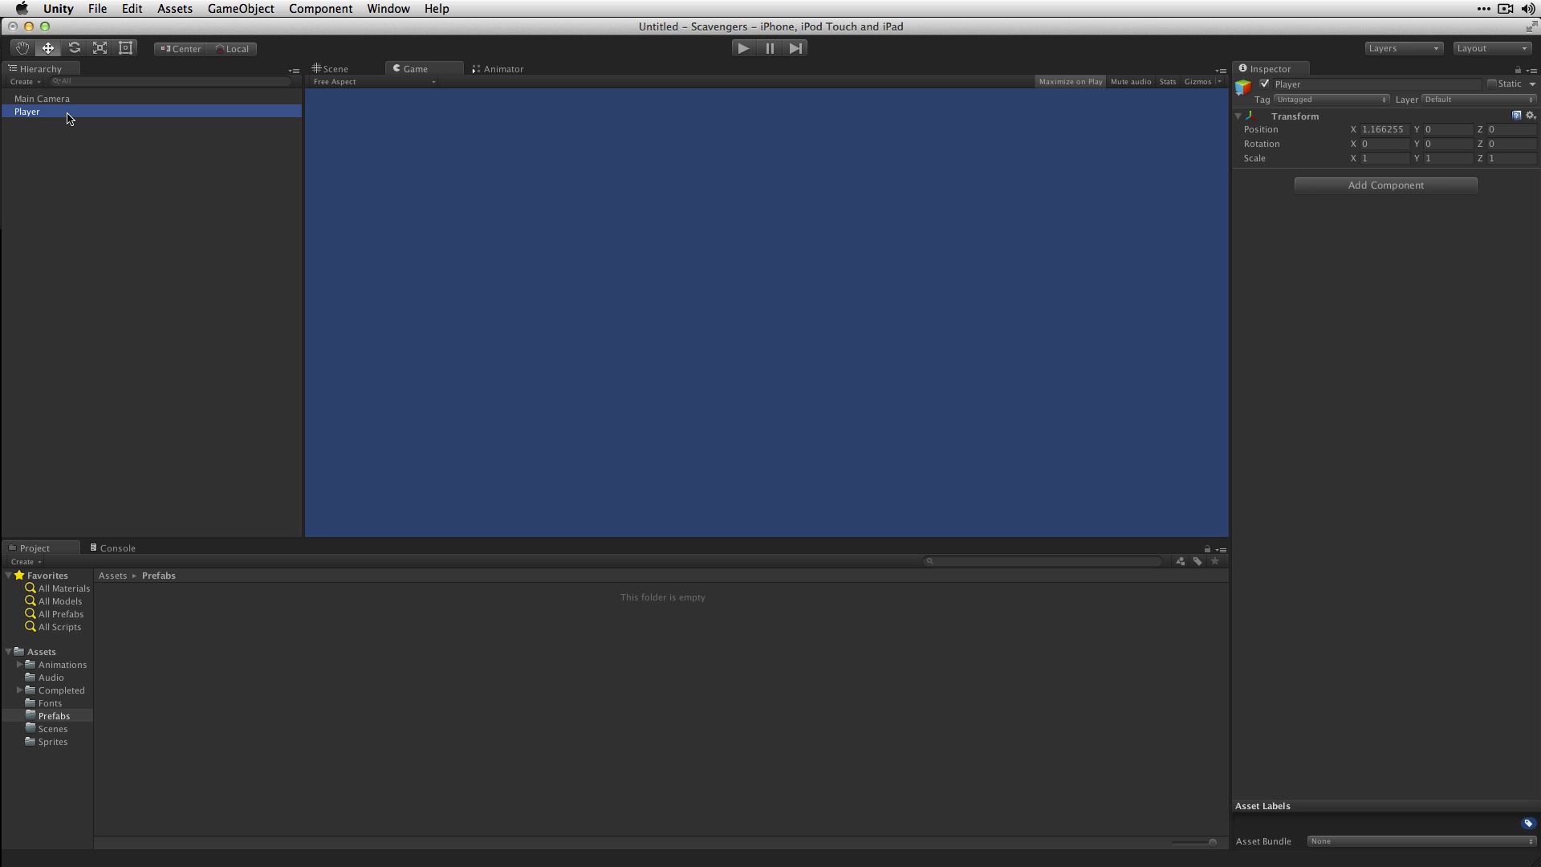
Step: Expand Scavengers_SpriteSheet in the Sprites folder and add its first six green-clad character sprites to the Player object as an animation
left_click(52, 741)
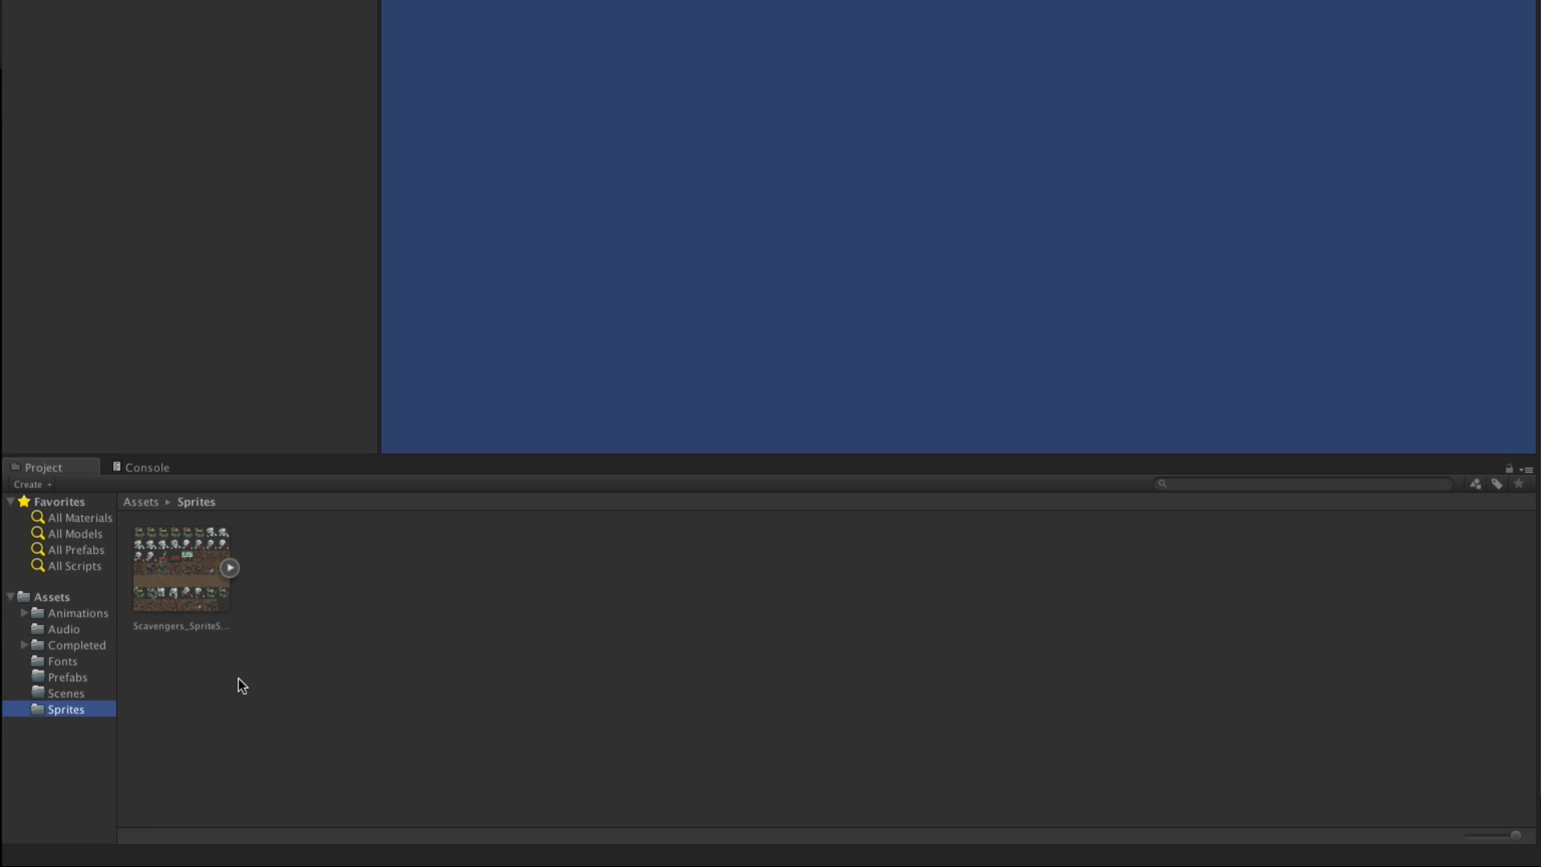
left_click(200, 598)
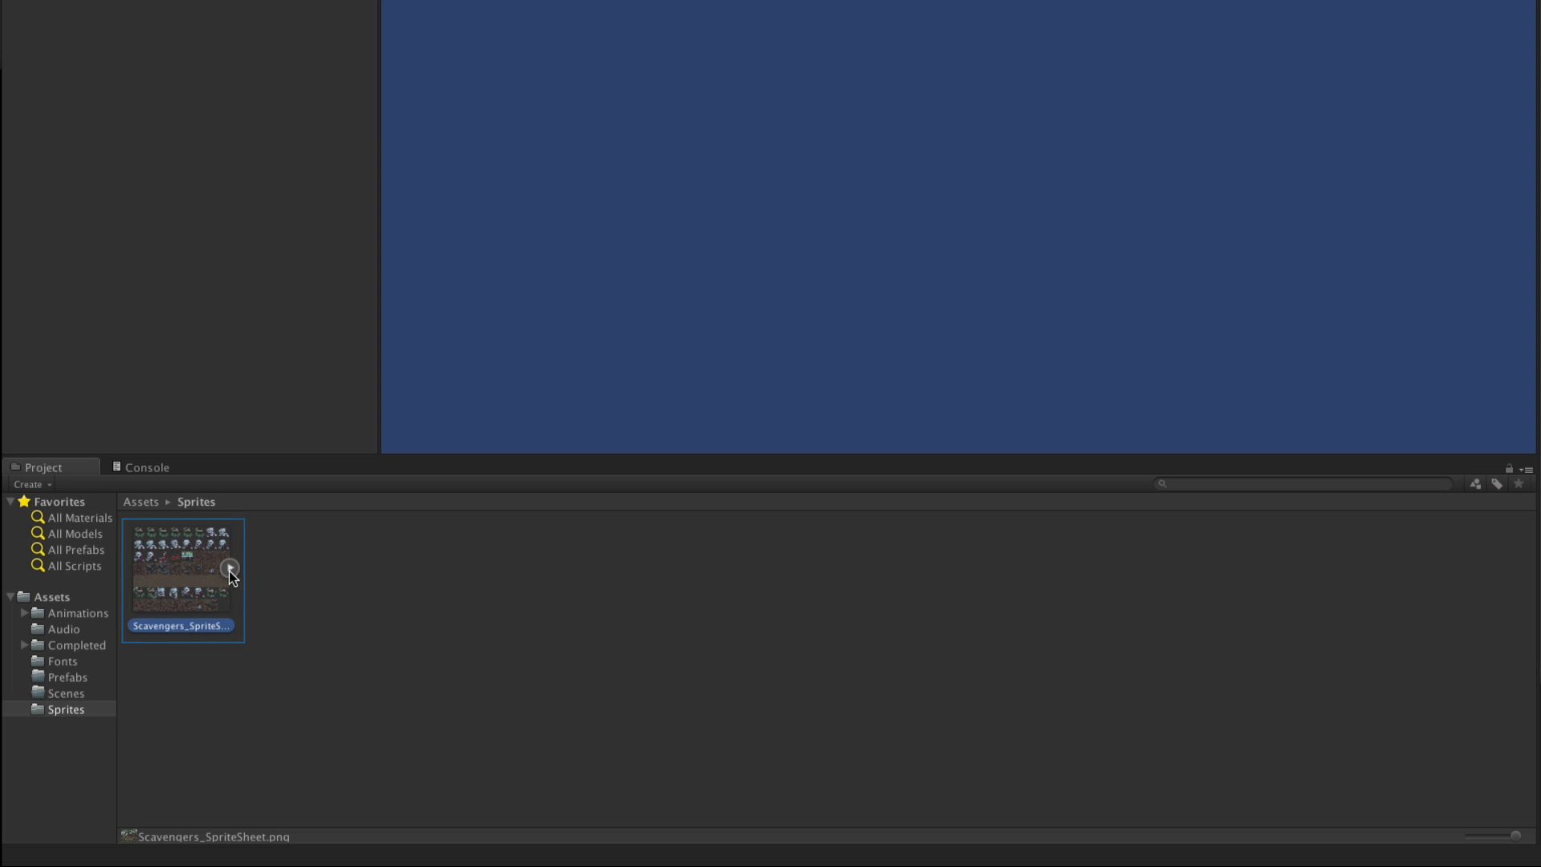
left_click(230, 568)
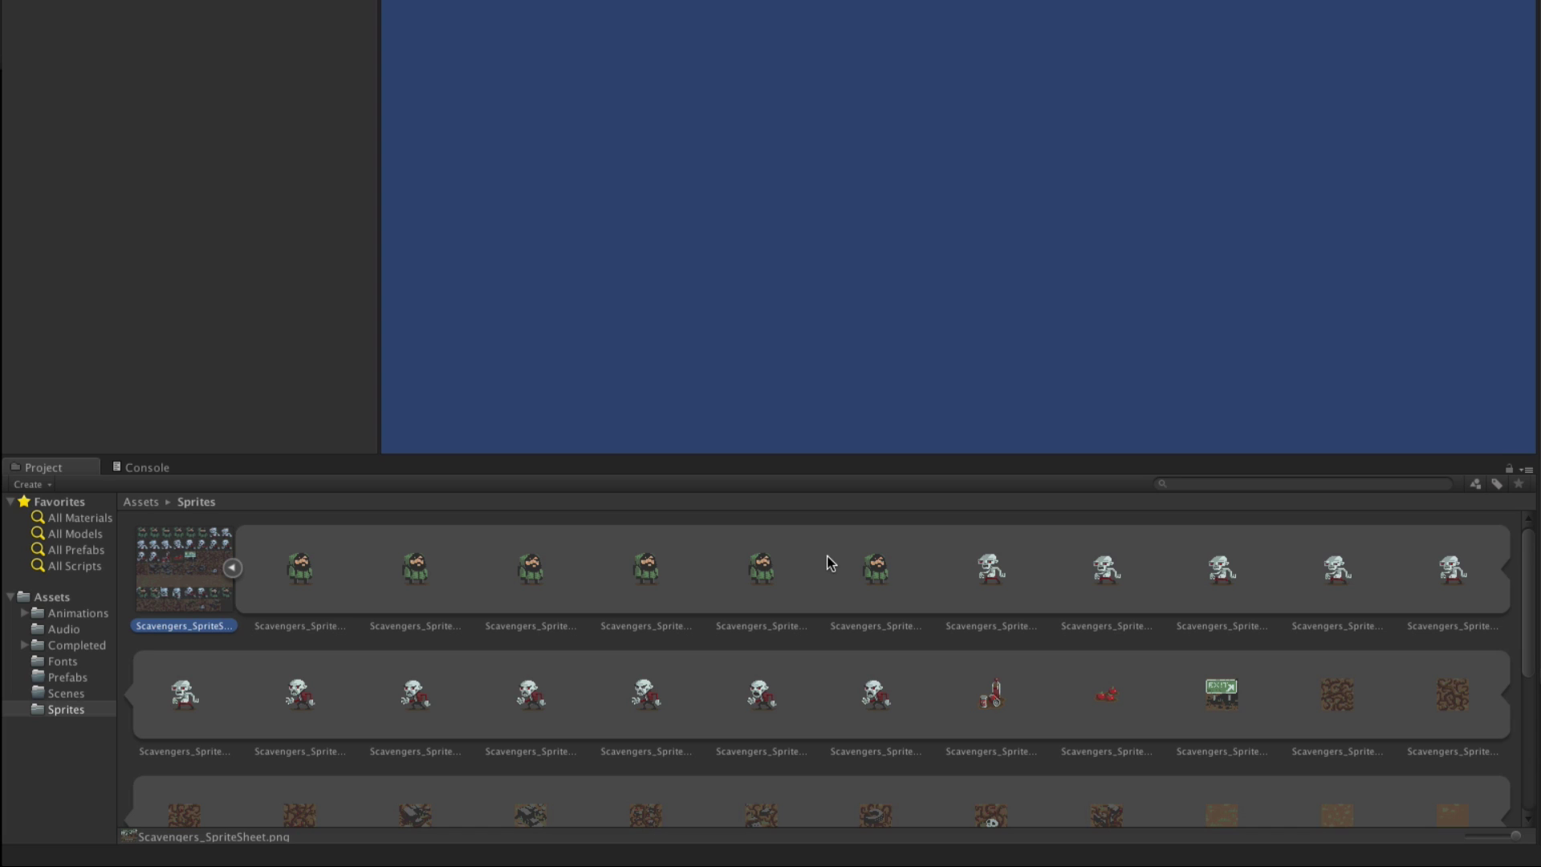
left_click(282, 558)
left_click(897, 562, "shift")
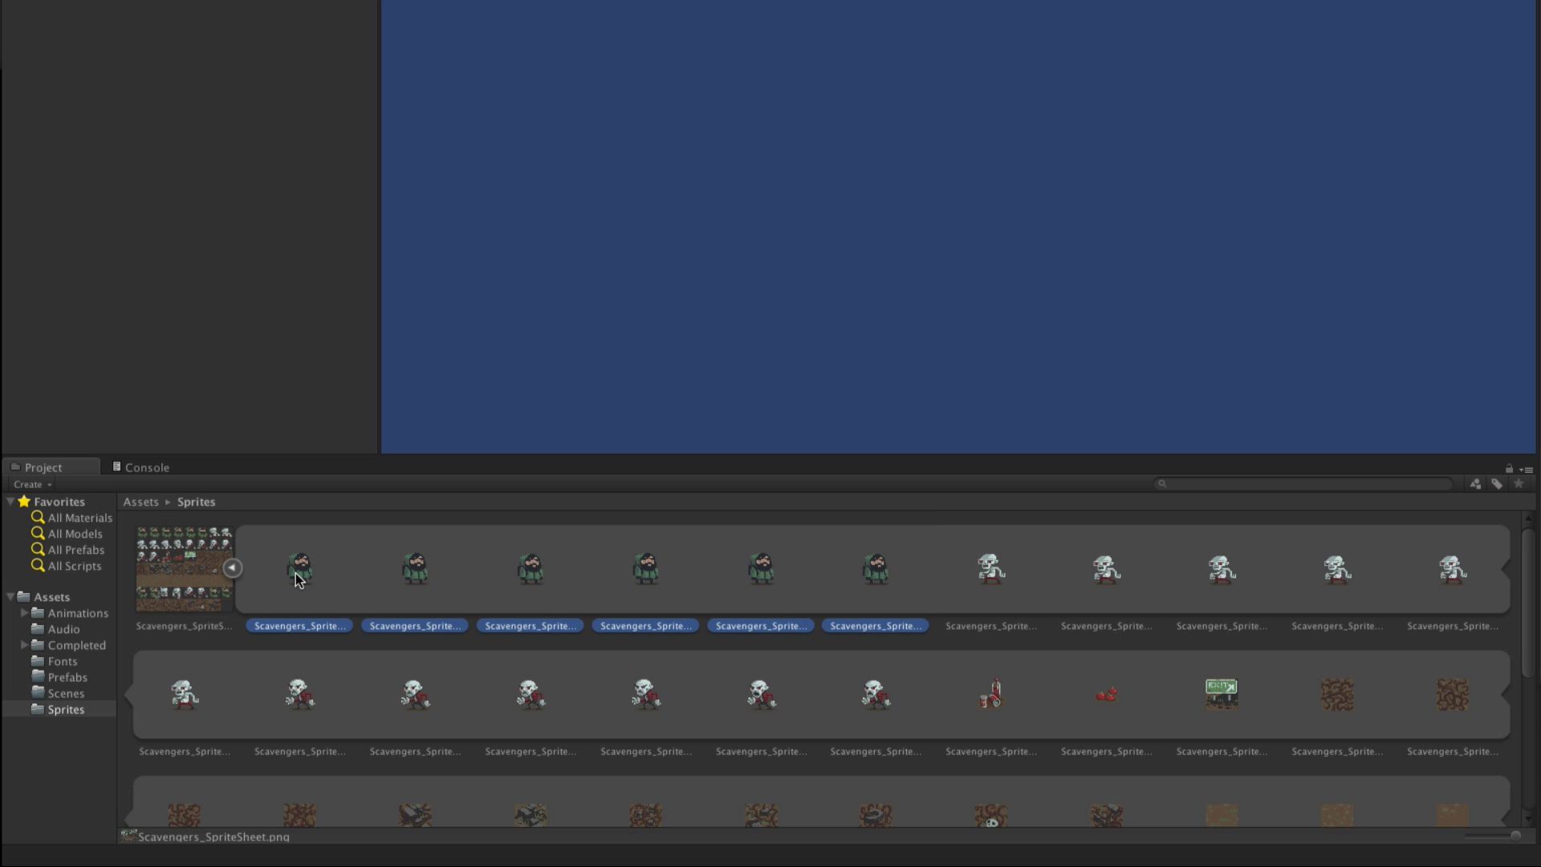
left_click(297, 582)
left_click(907, 562, "shift")
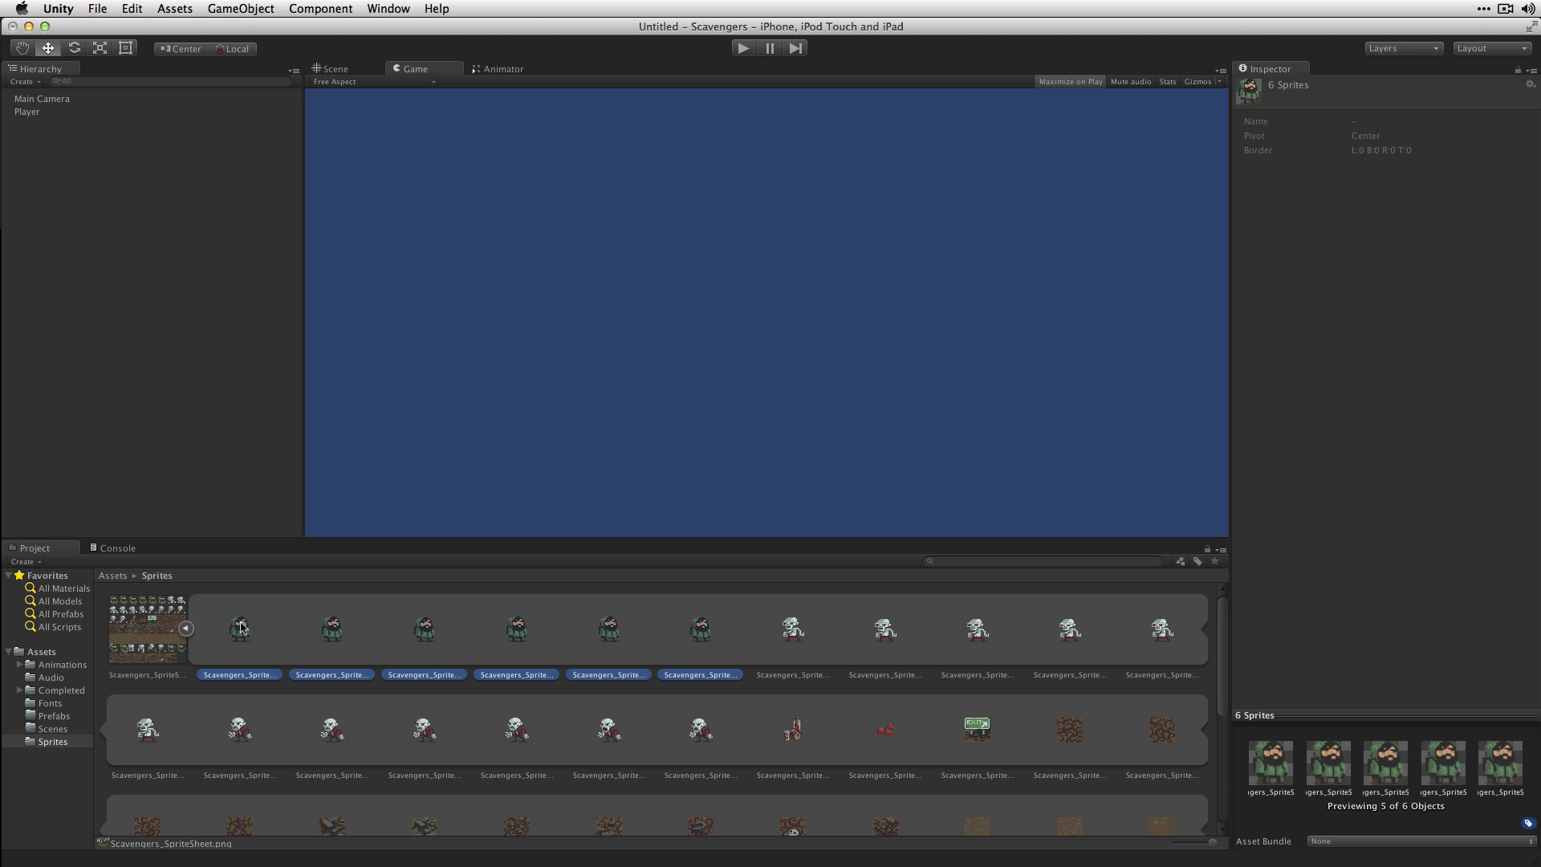
left_click_drag(240, 628, 80, 138)
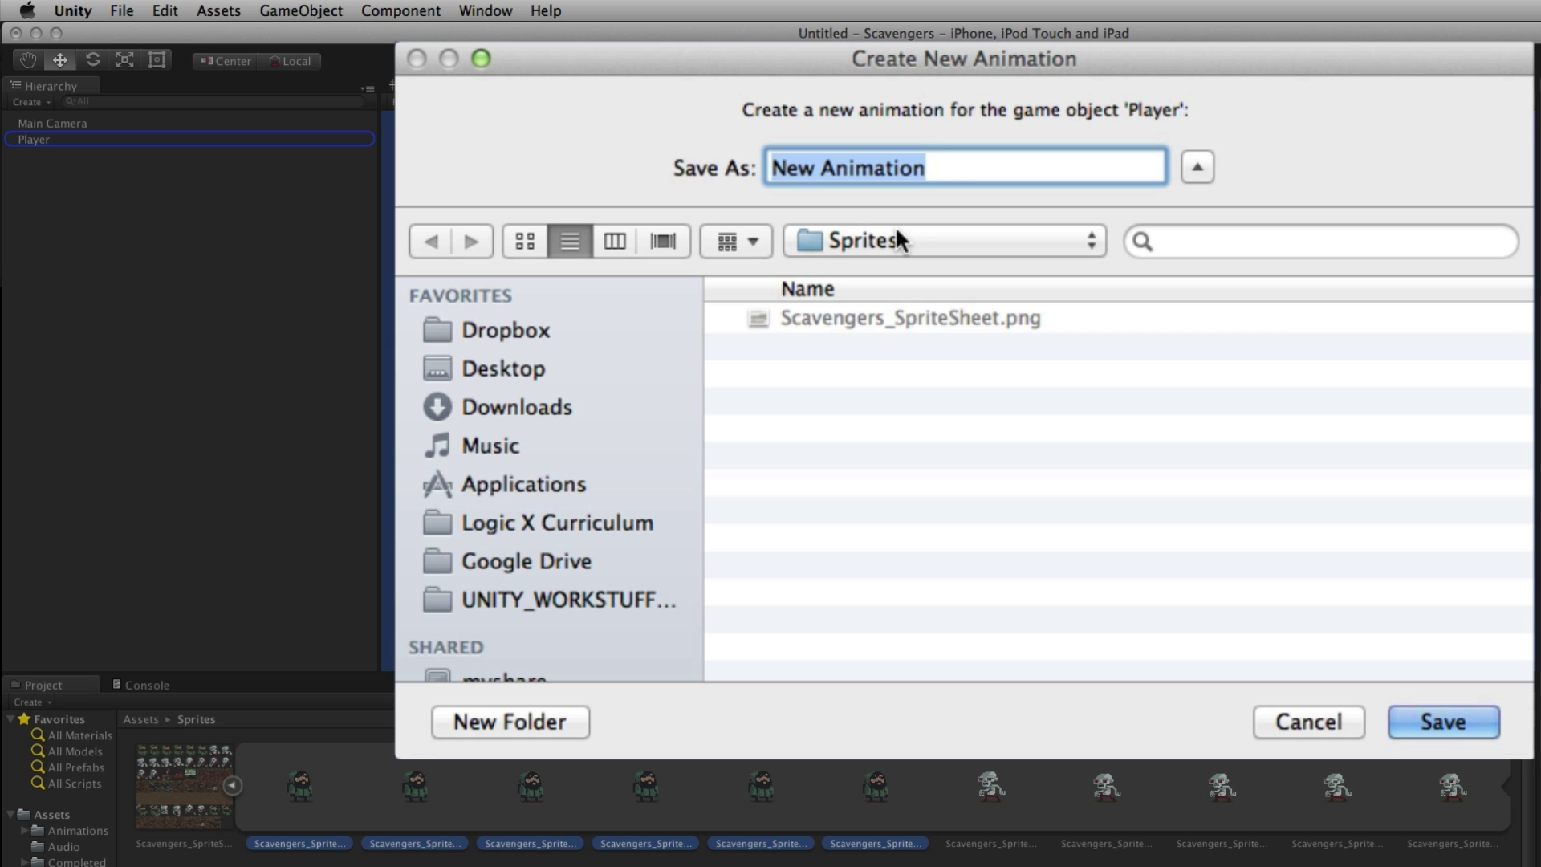
Step: Save the new animation as PlayerIdle in the Animations subfolder of Assets/Animations
type("P")
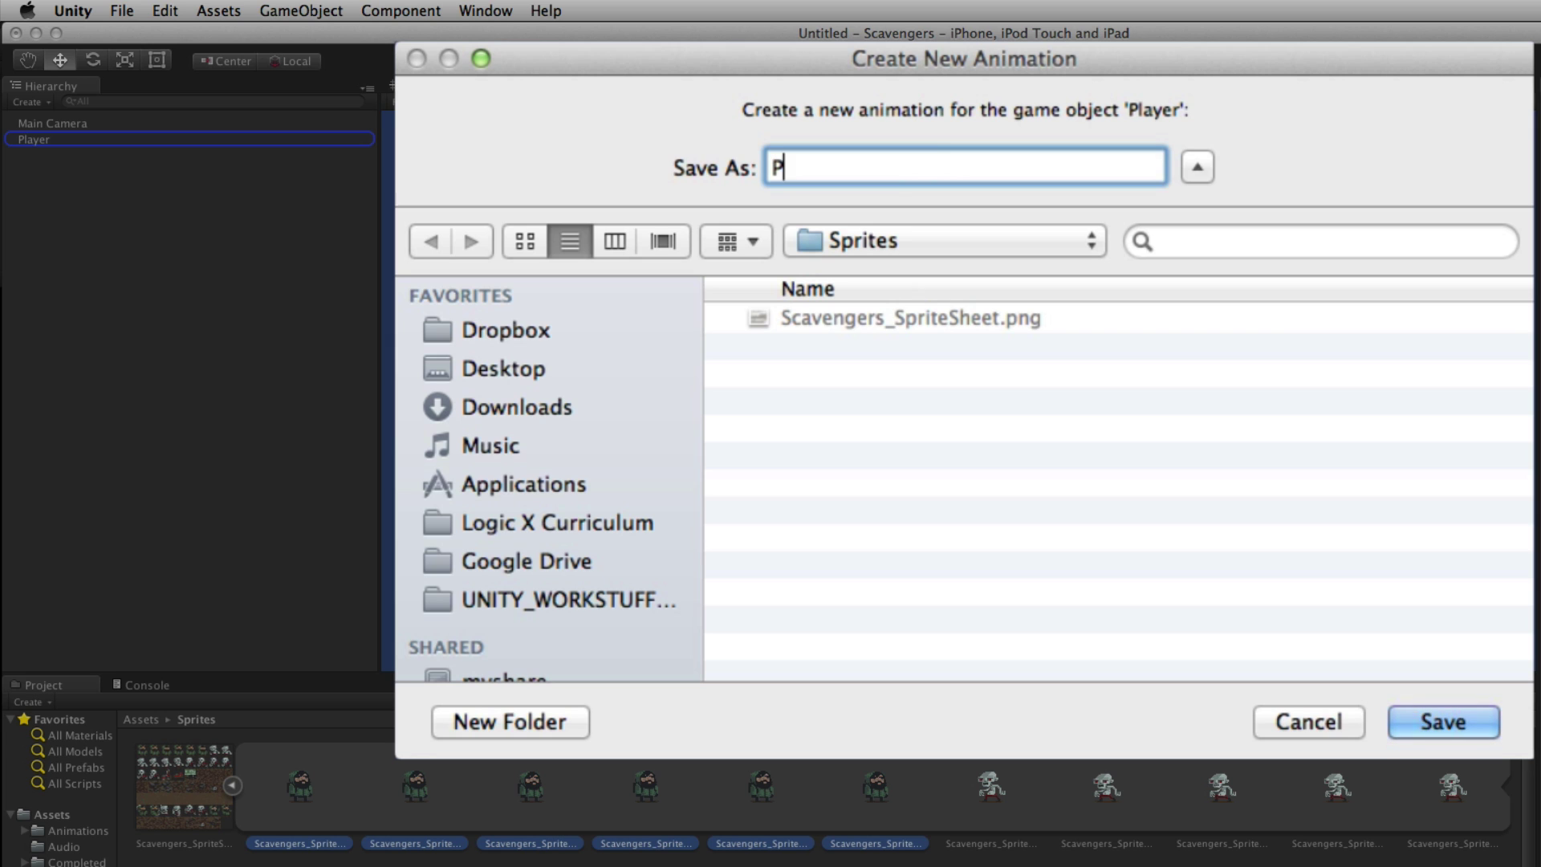
type("layerIdle")
left_click(1083, 239)
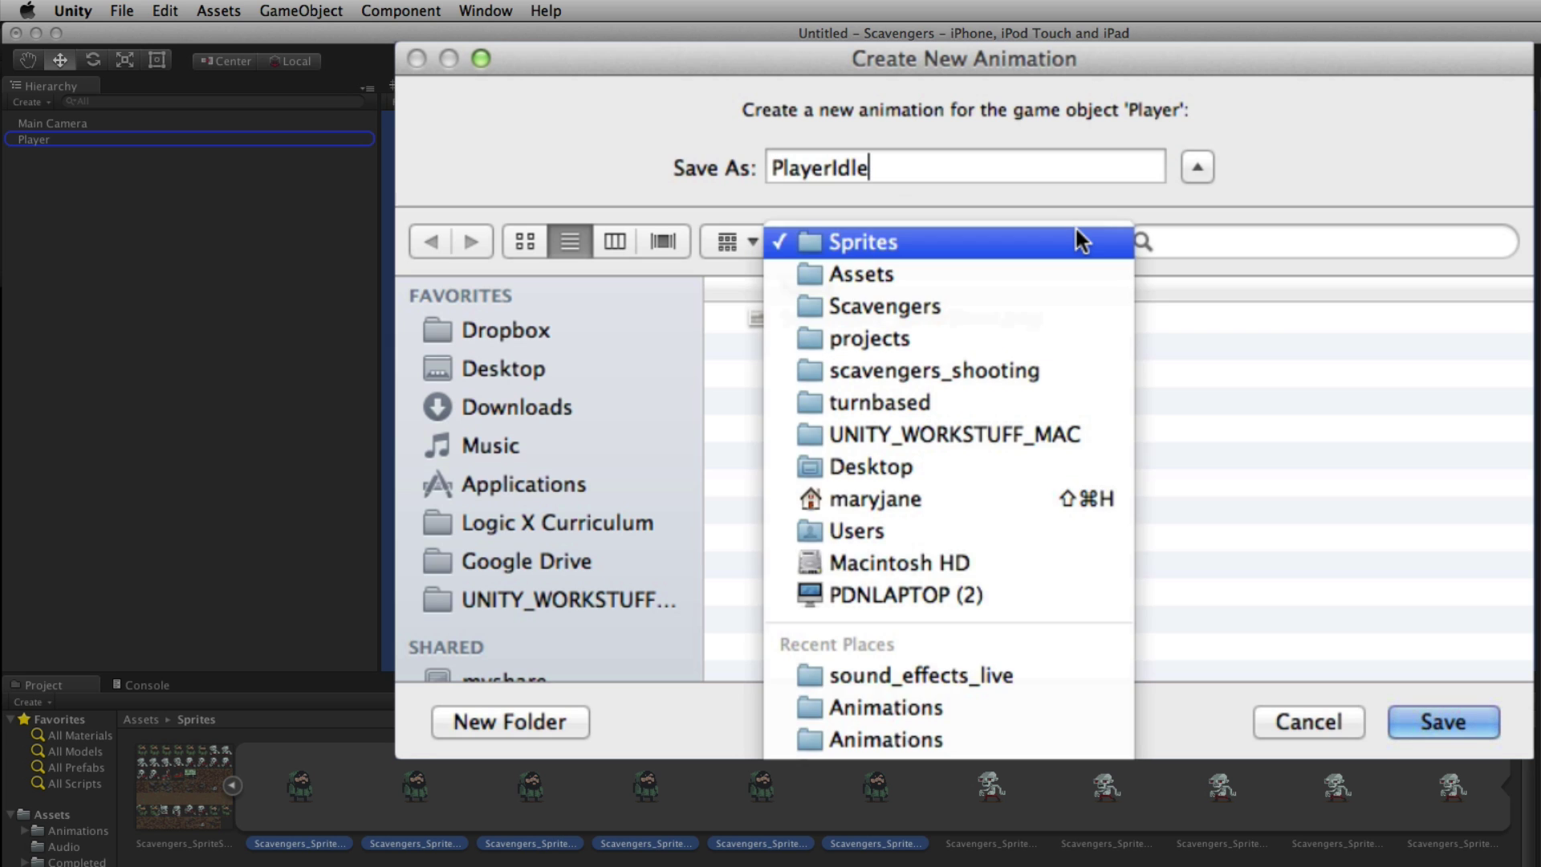
left_click(1056, 268)
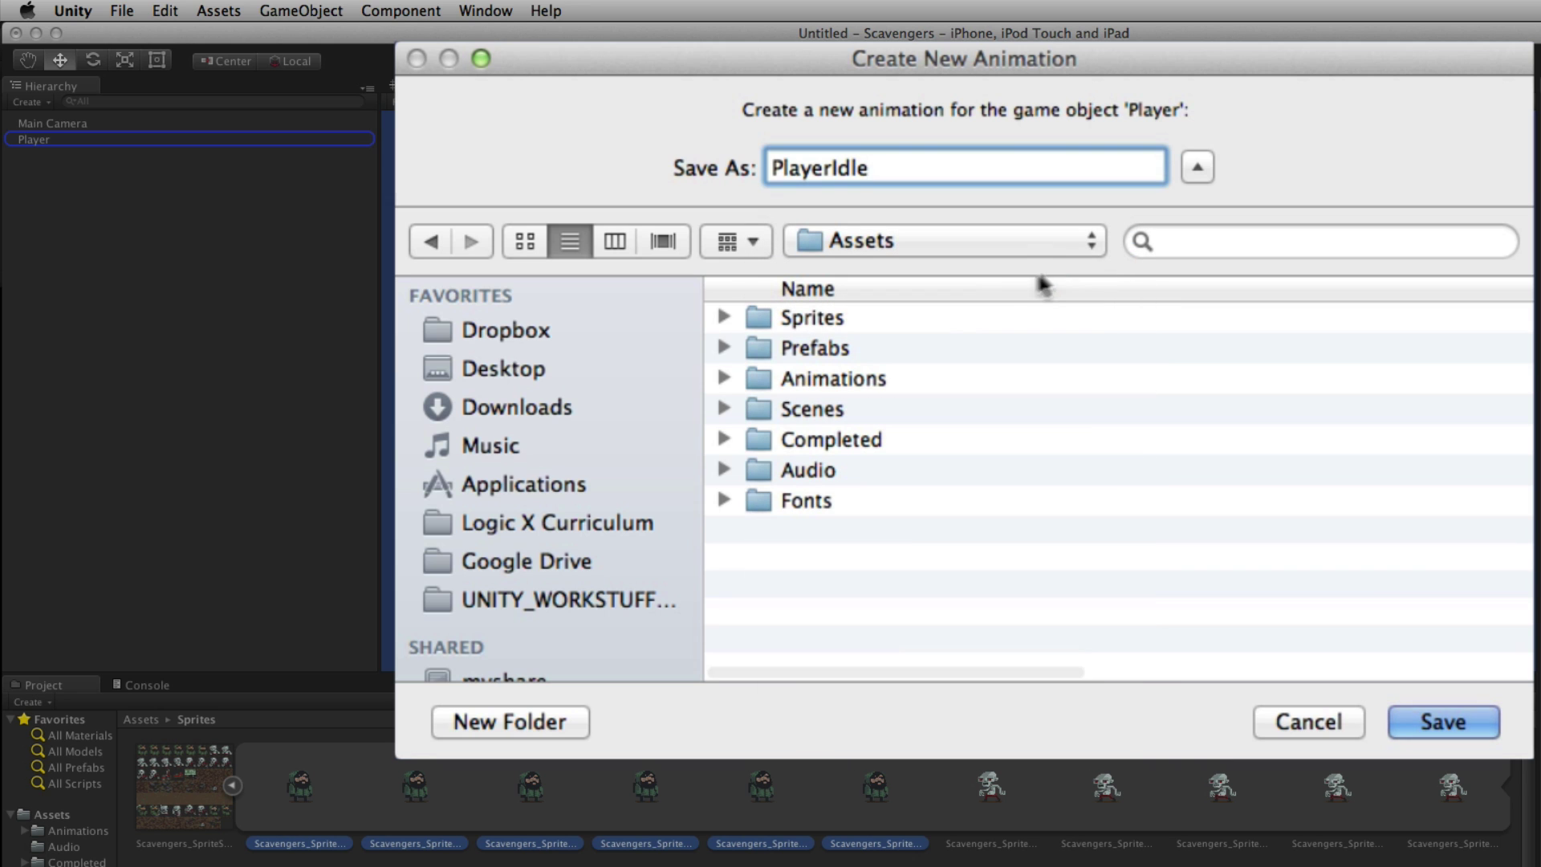
double_click(875, 378)
double_click(885, 347)
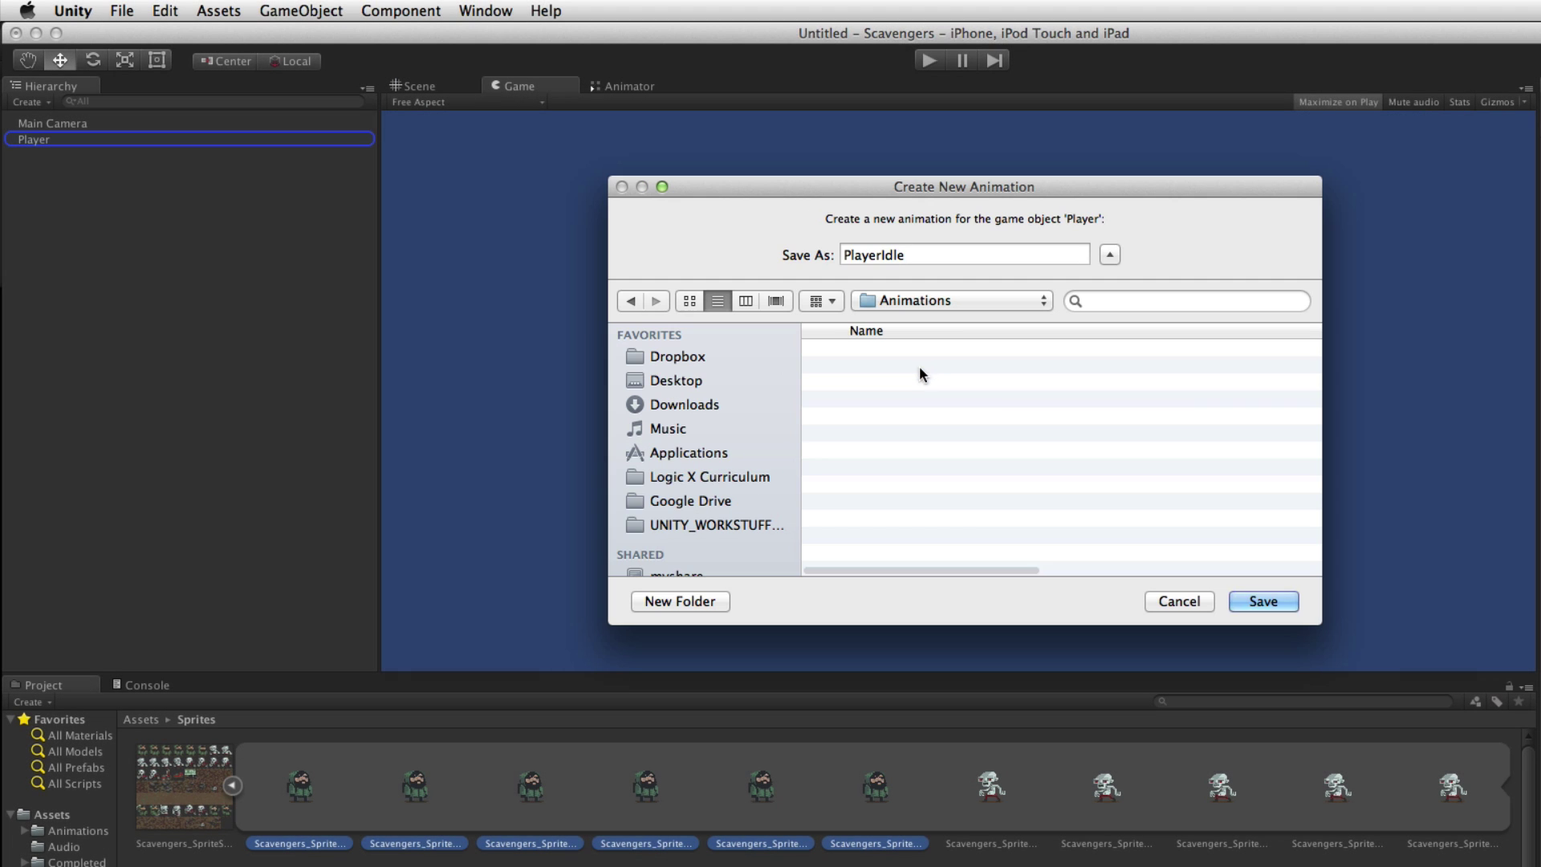
left_click(1443, 722)
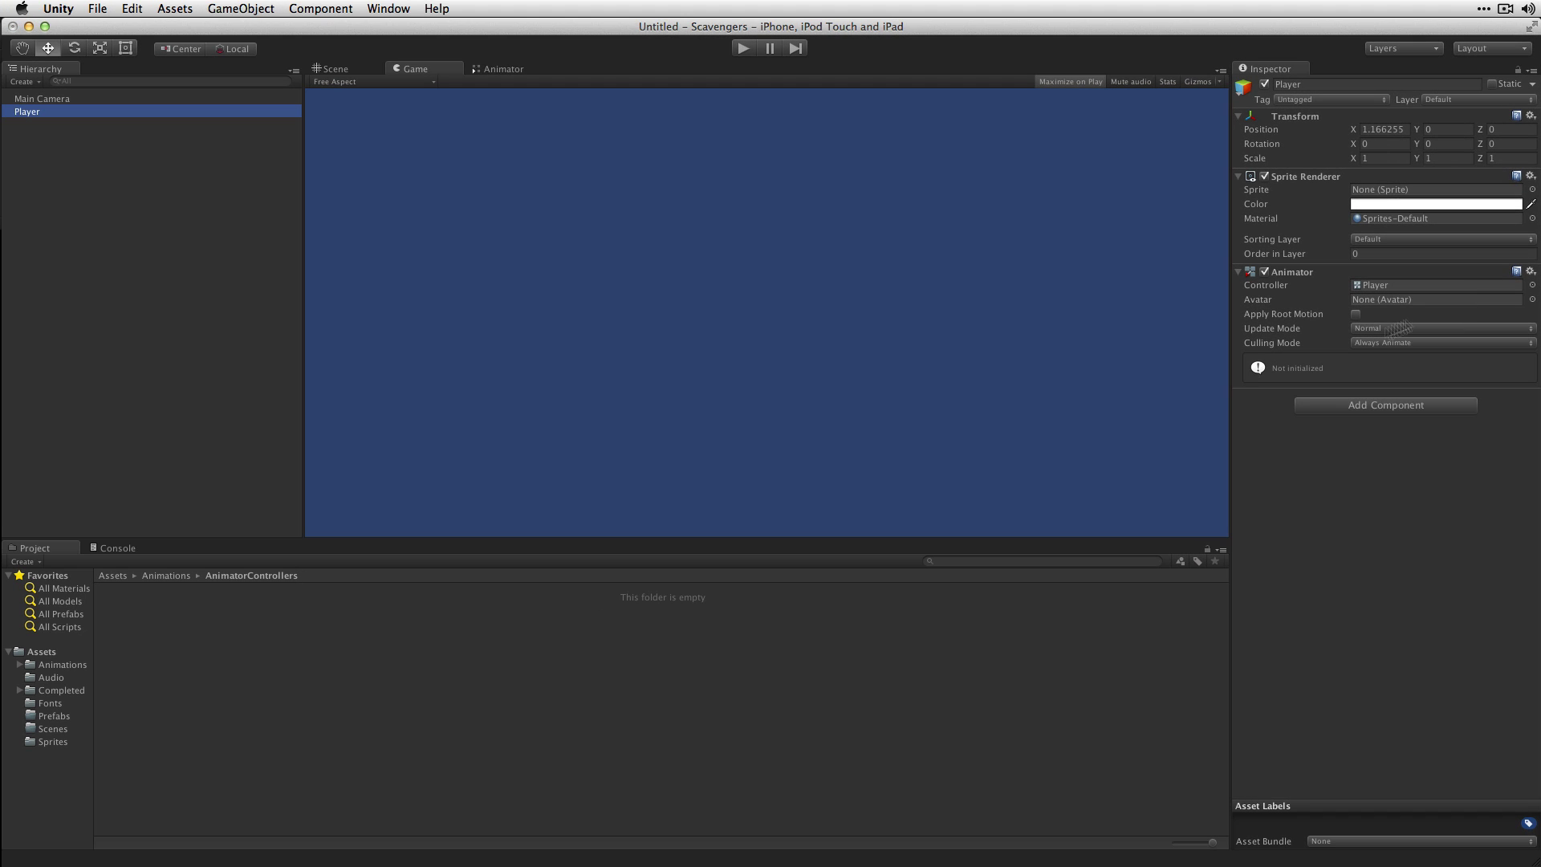
Step: Move the Player animator controller from the Animations subfolder into the AnimatorControllers folder
left_click(44, 664)
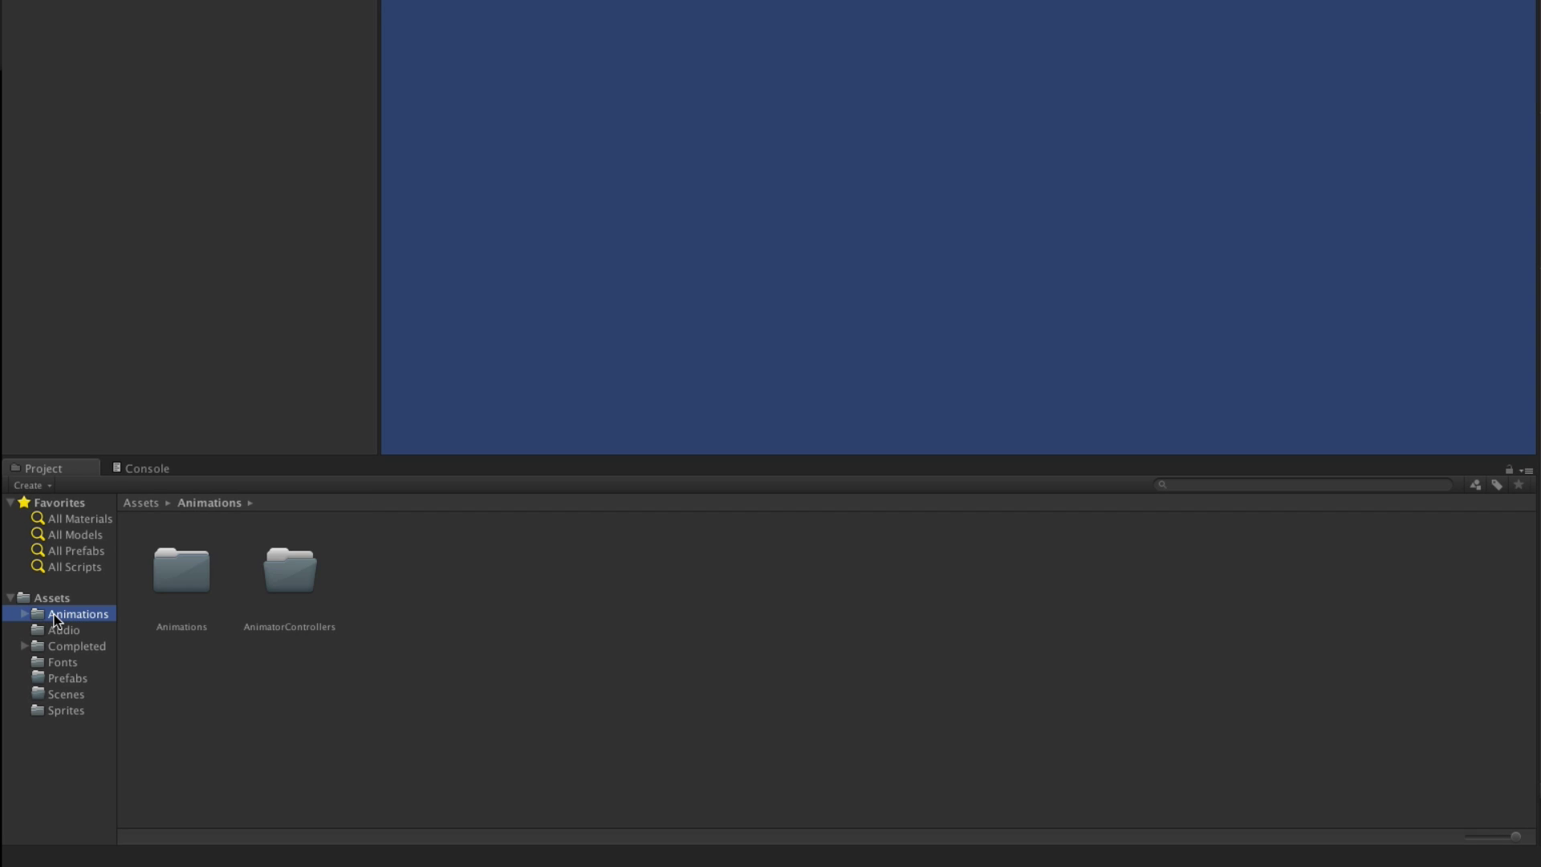
double_click(205, 565)
left_click(170, 559)
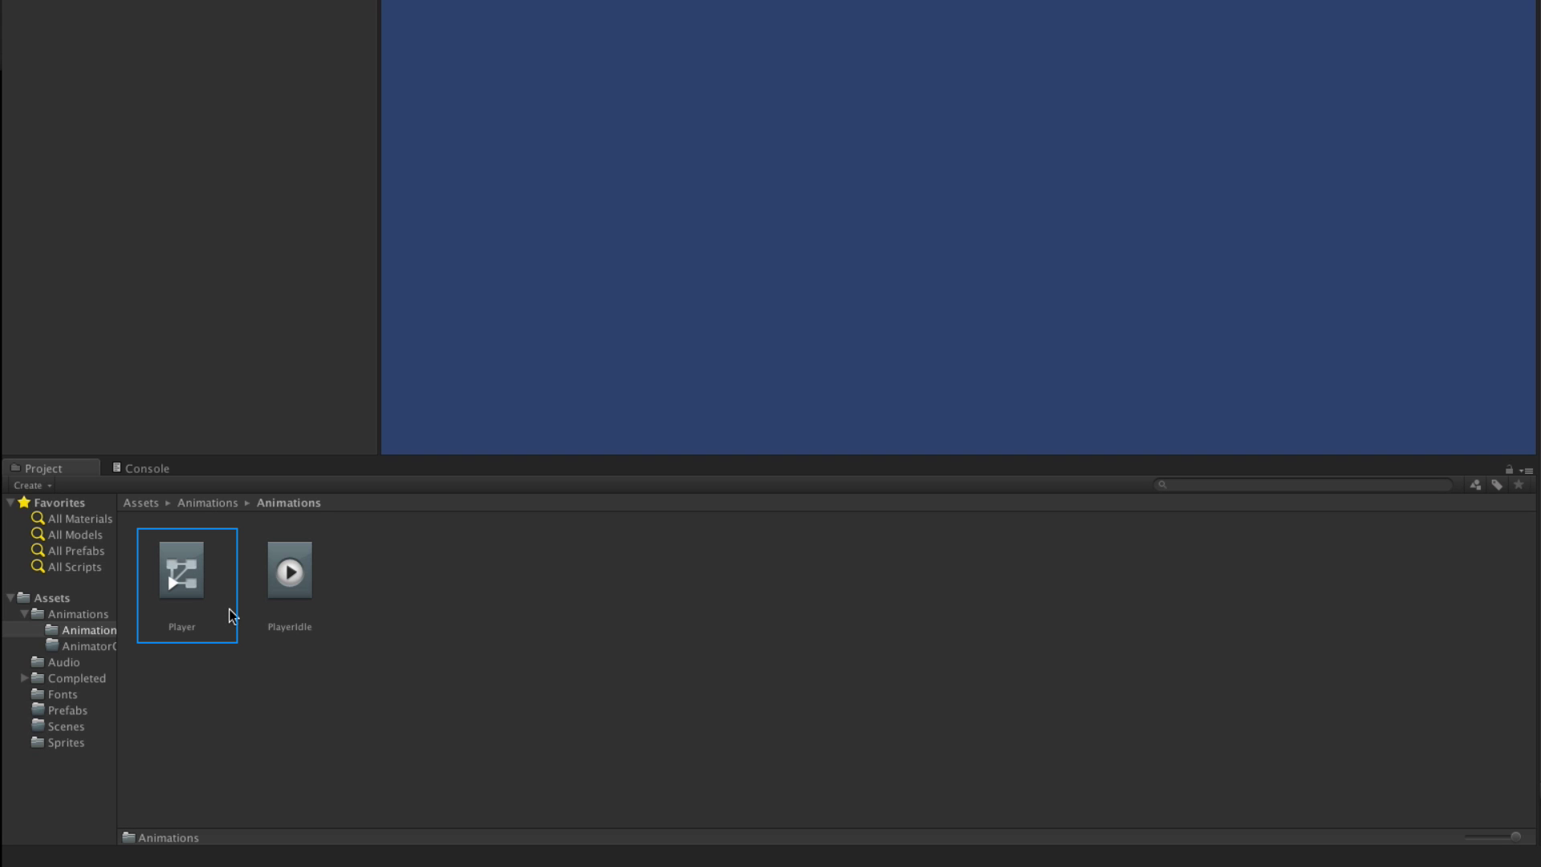
left_click_drag(170, 565, 93, 643)
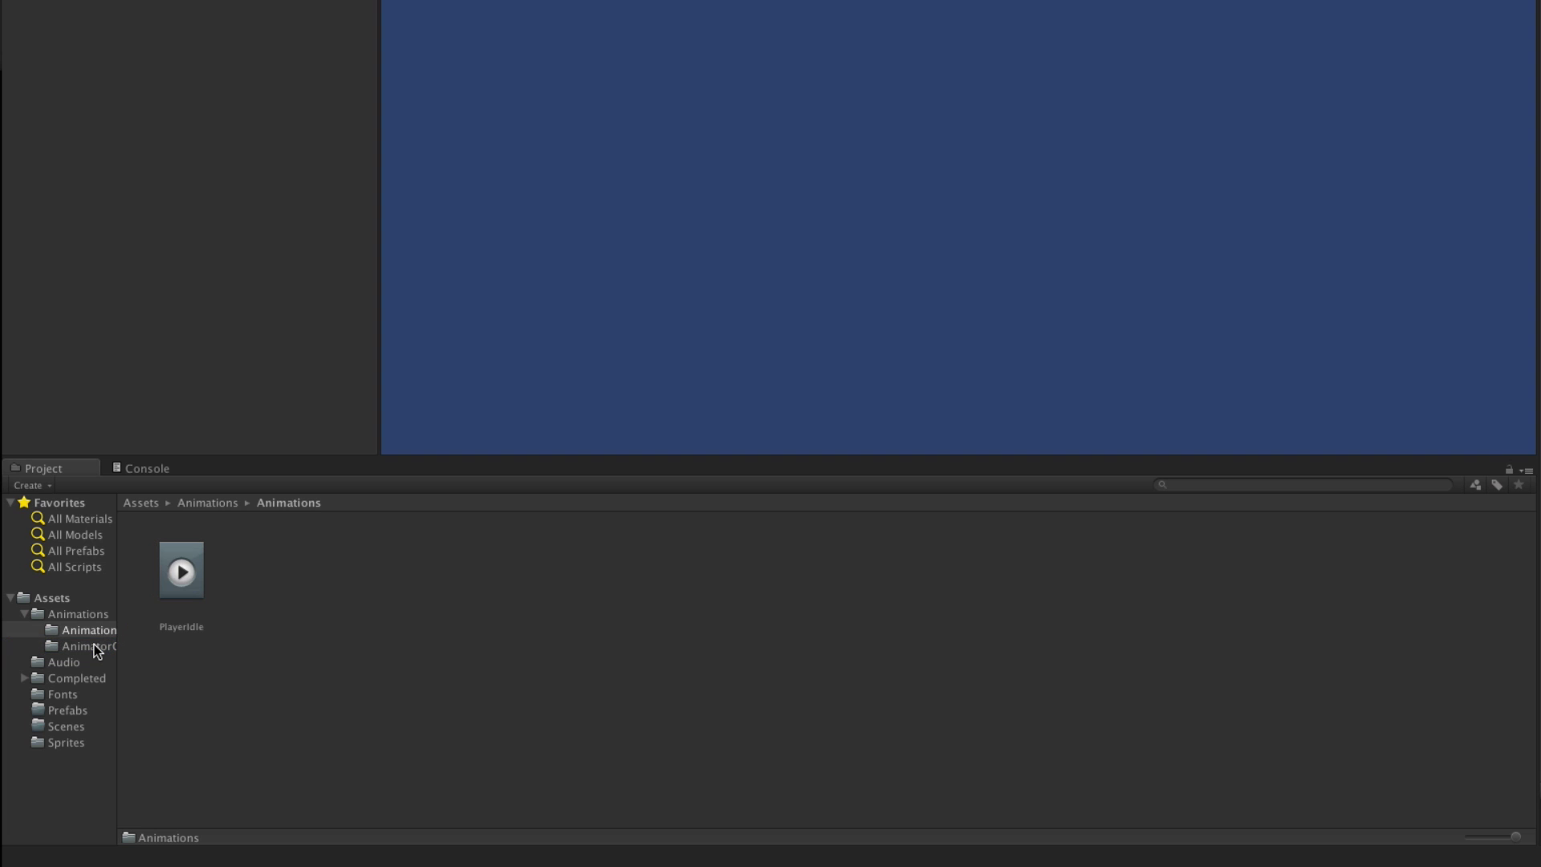
Step: Add the two weapon-swinging character sprites from the sprite sheet to the Player object as another animation
left_click(79, 743)
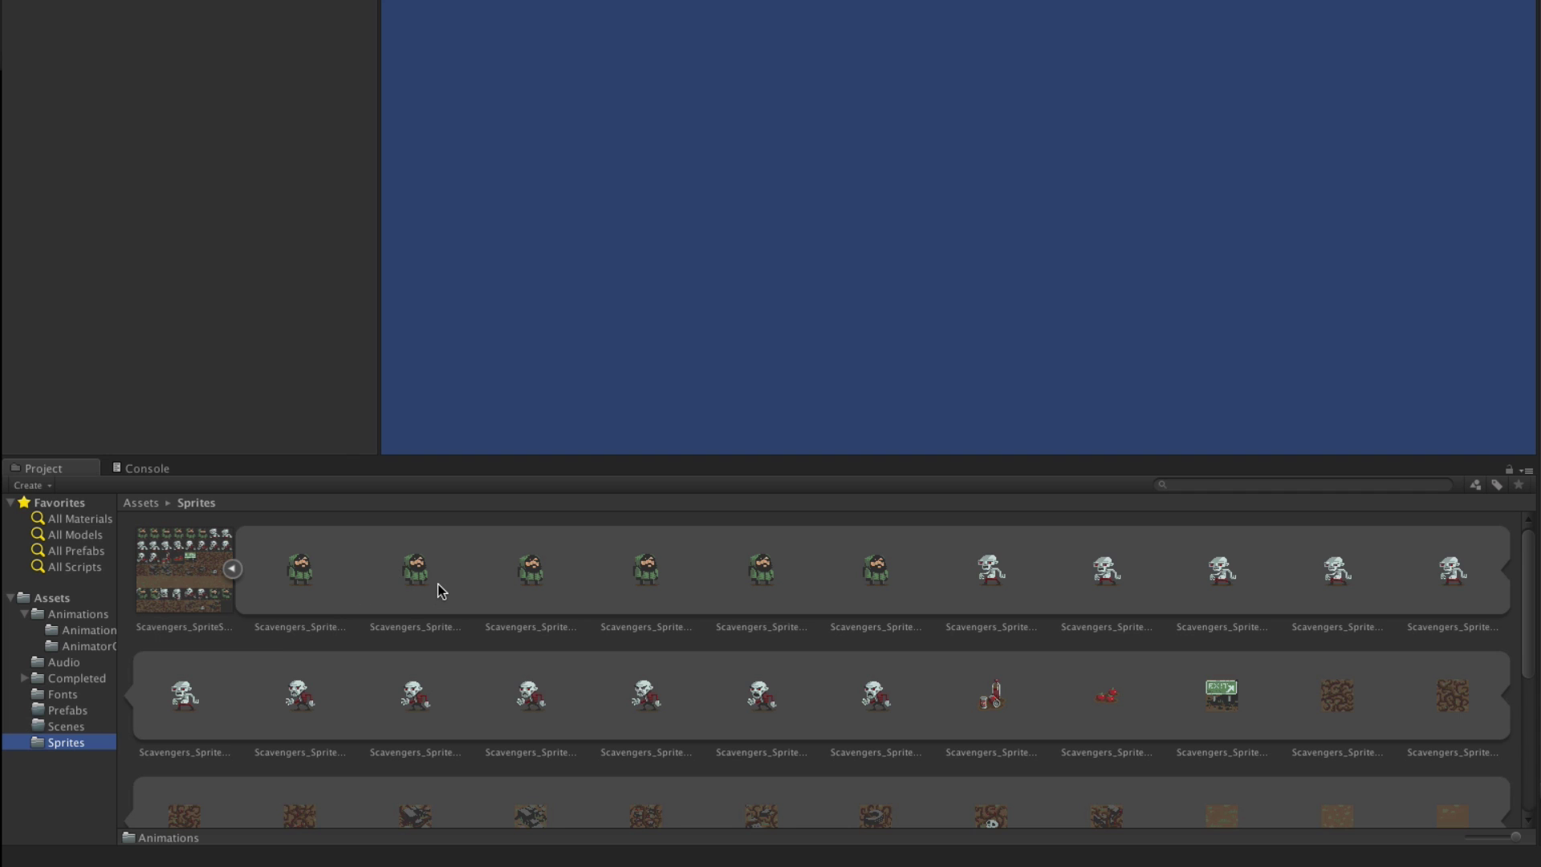
scroll(440, 591, "down", 10)
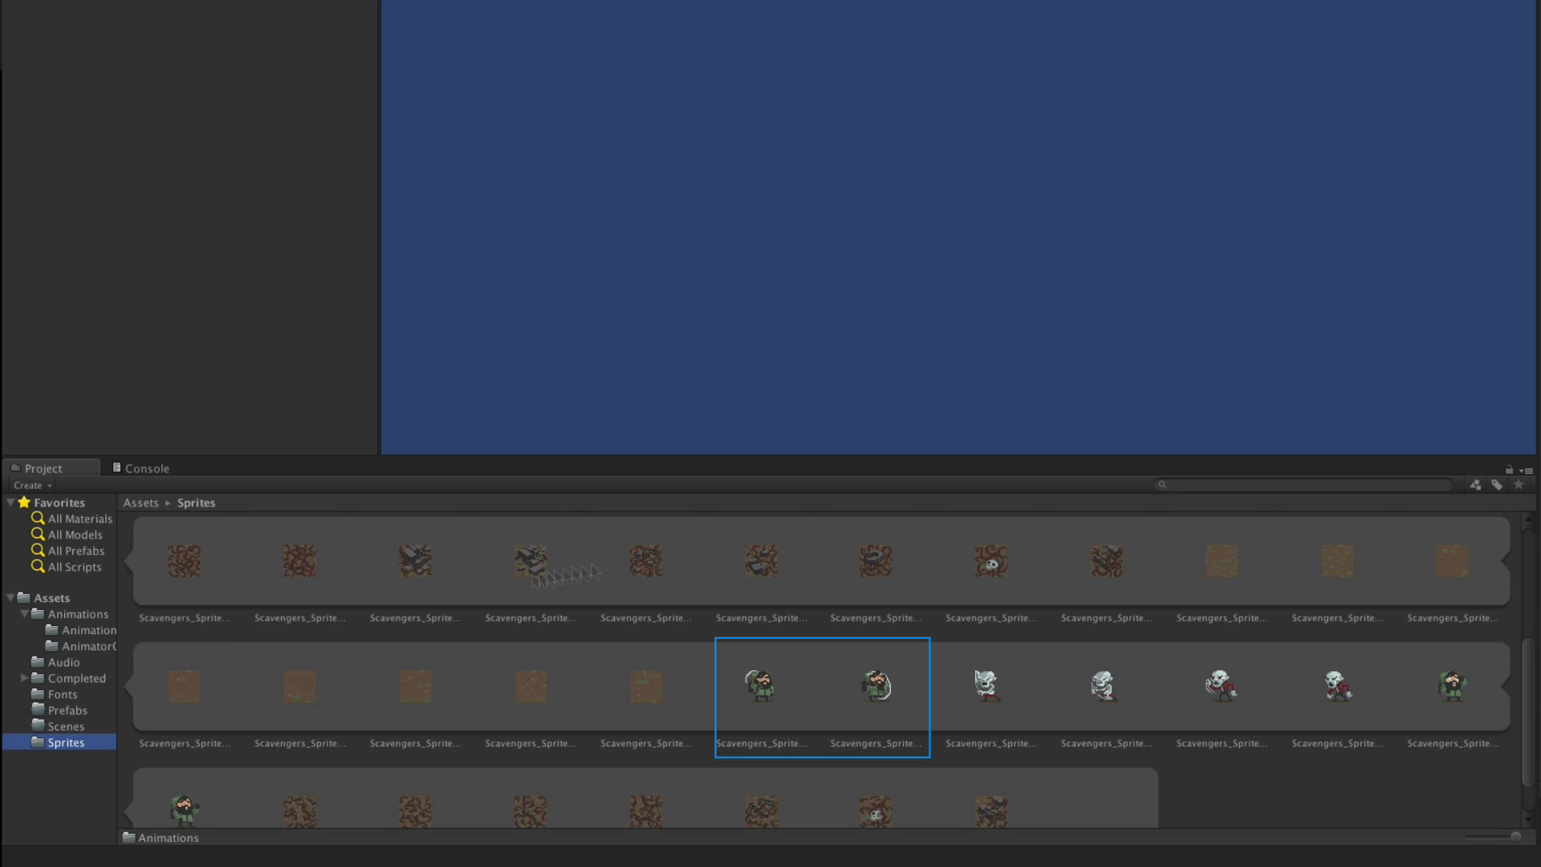
left_click(748, 679)
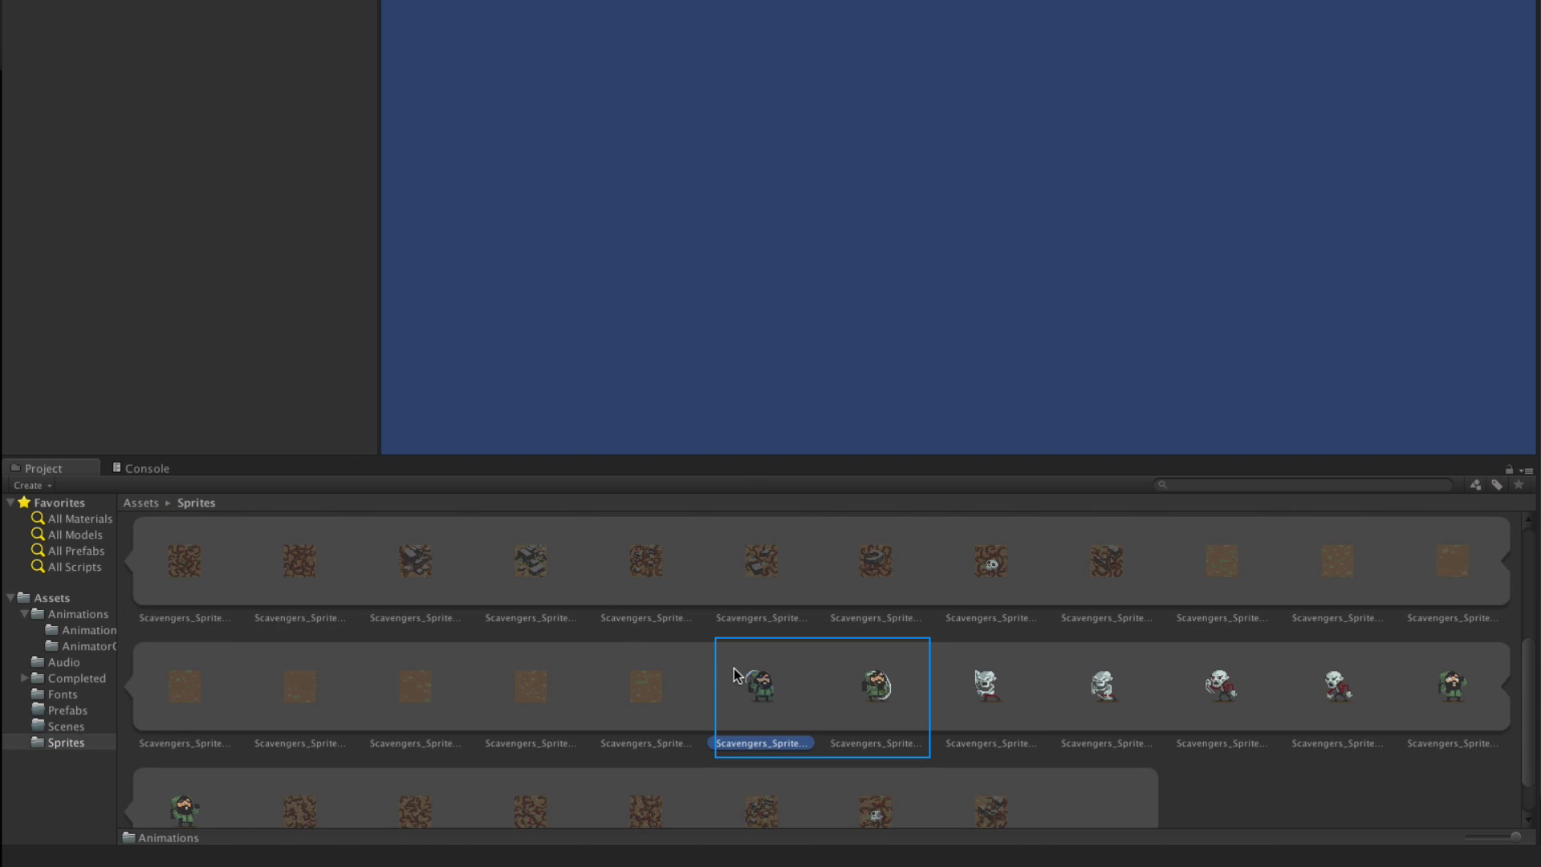
left_click(875, 671, "shift")
left_click_drag(761, 684, 38, 144)
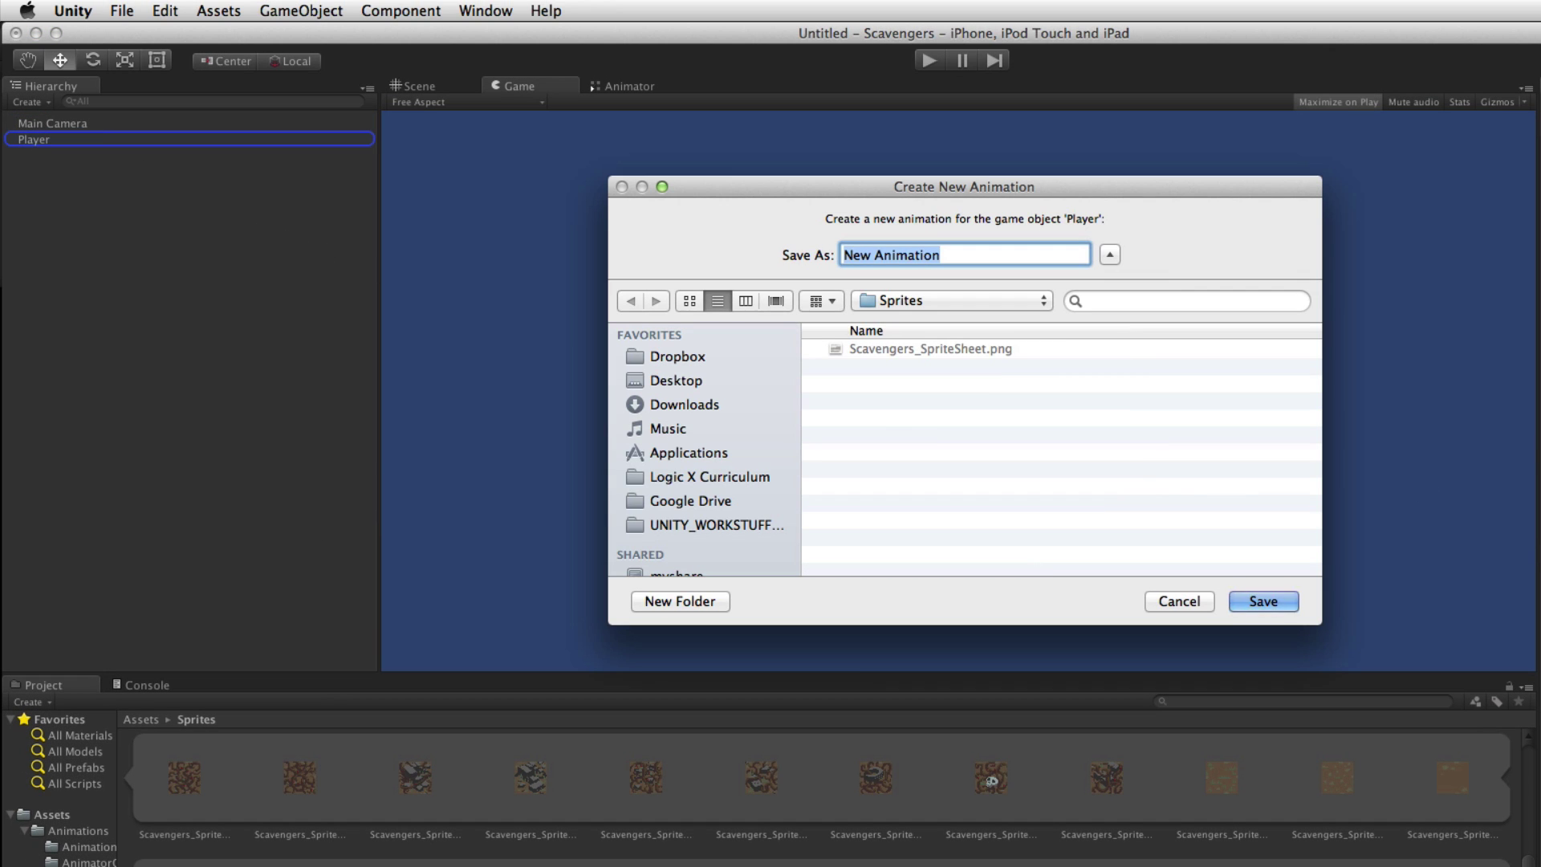
Step: Save the swing animation as PlayerChop in the Animations subfolder of Assets/Animations
type("Pl")
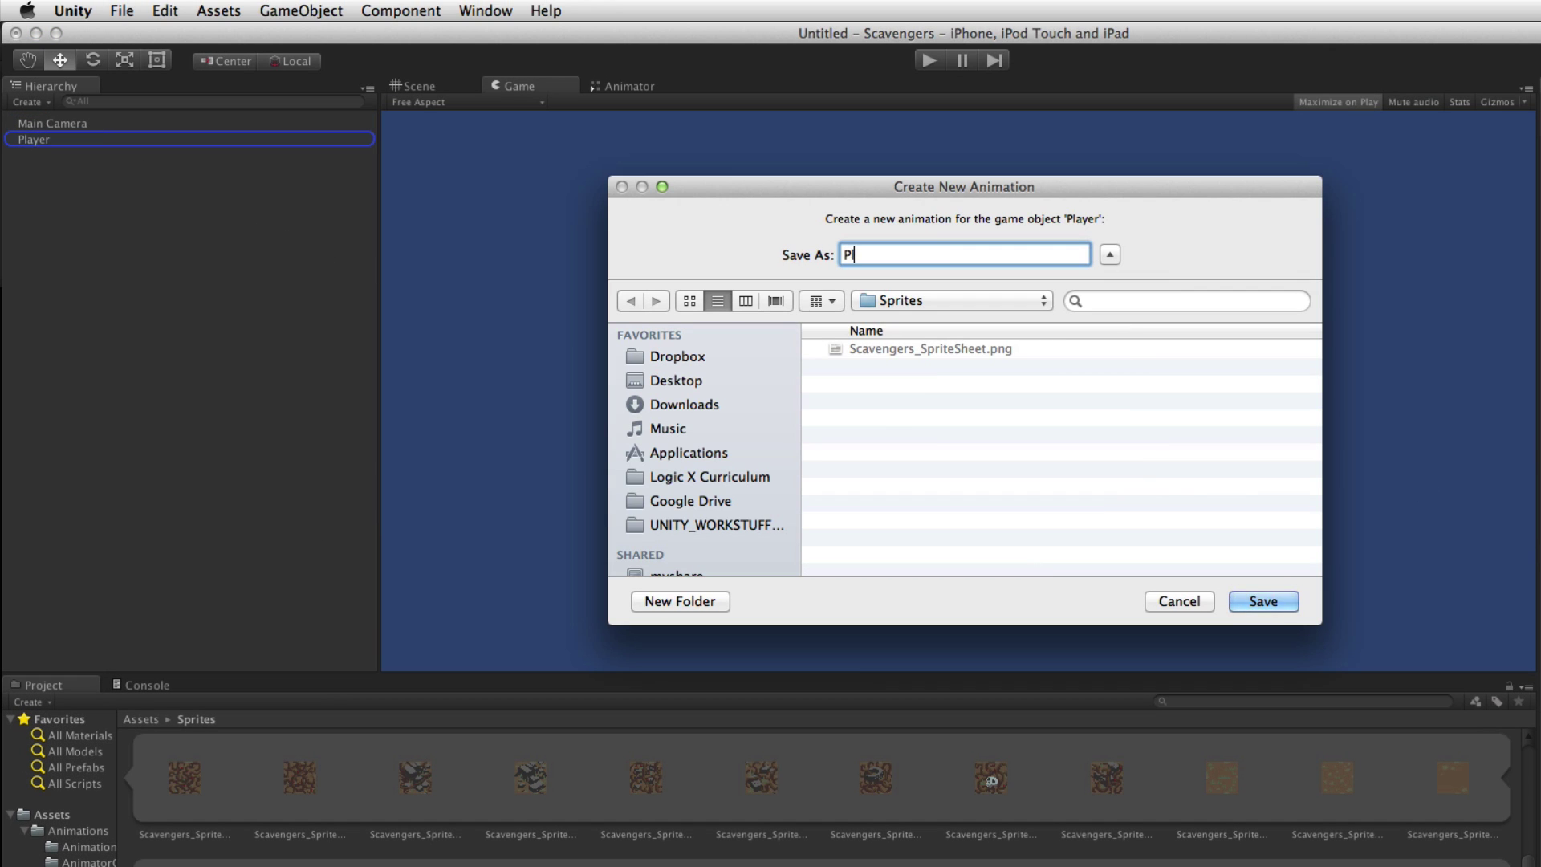
type("ayerChop")
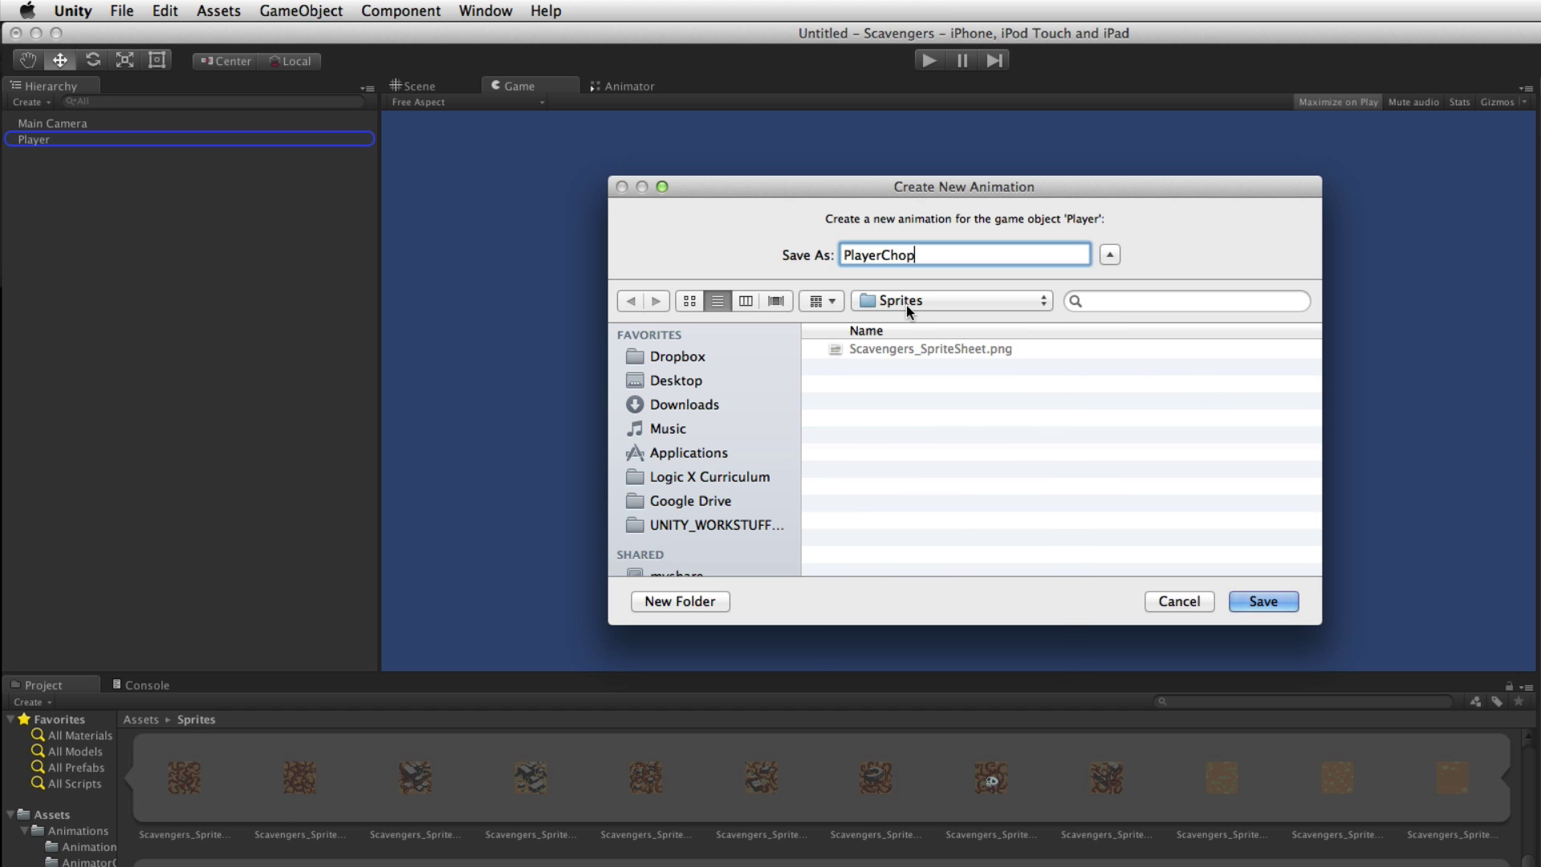
left_click(909, 311)
left_click(910, 322)
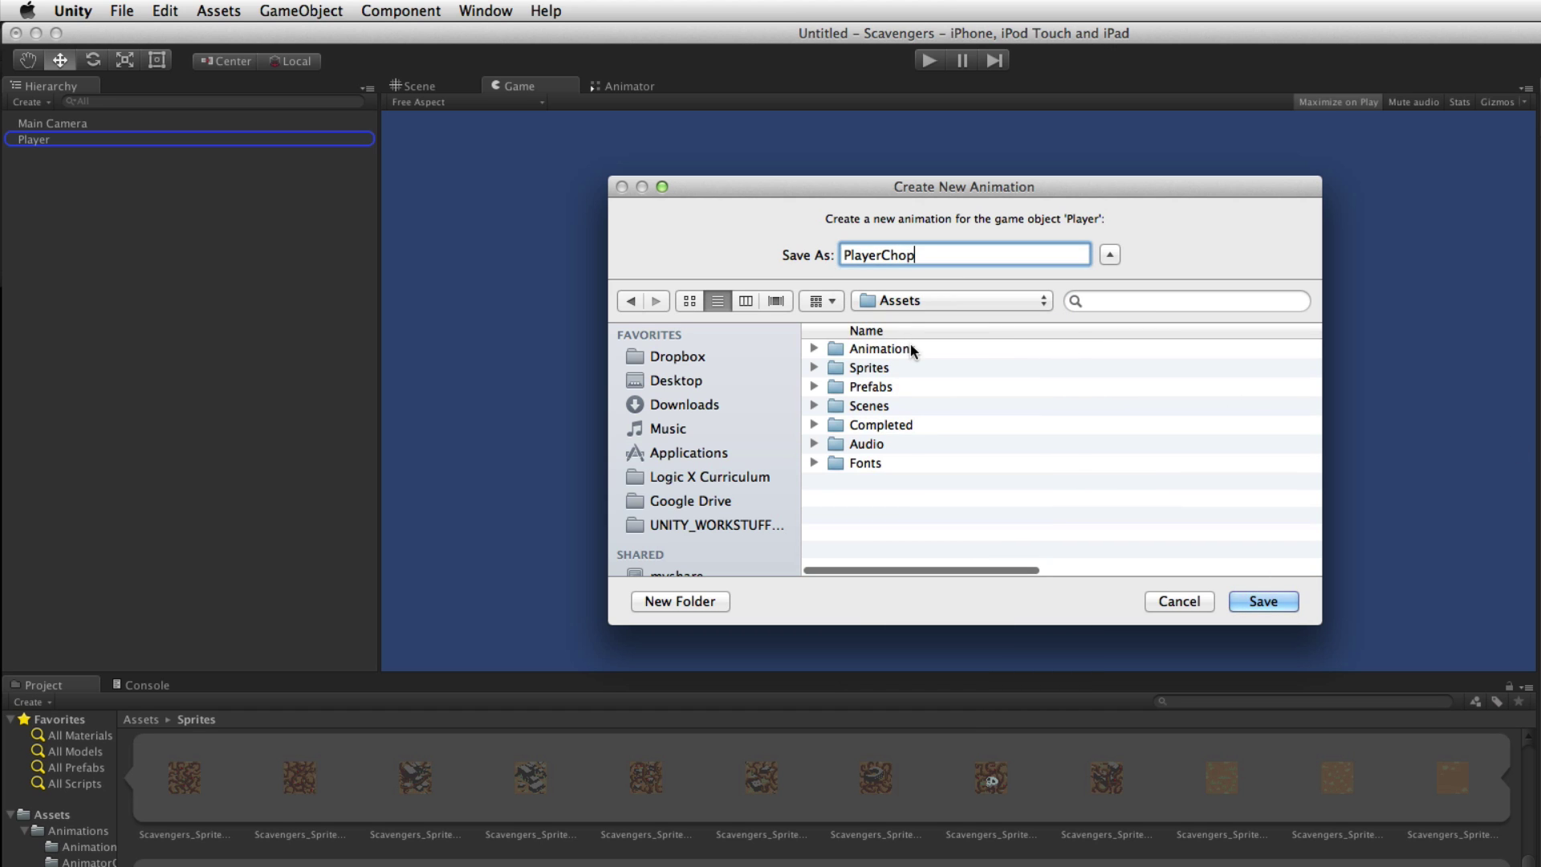
double_click(911, 349)
double_click(911, 348)
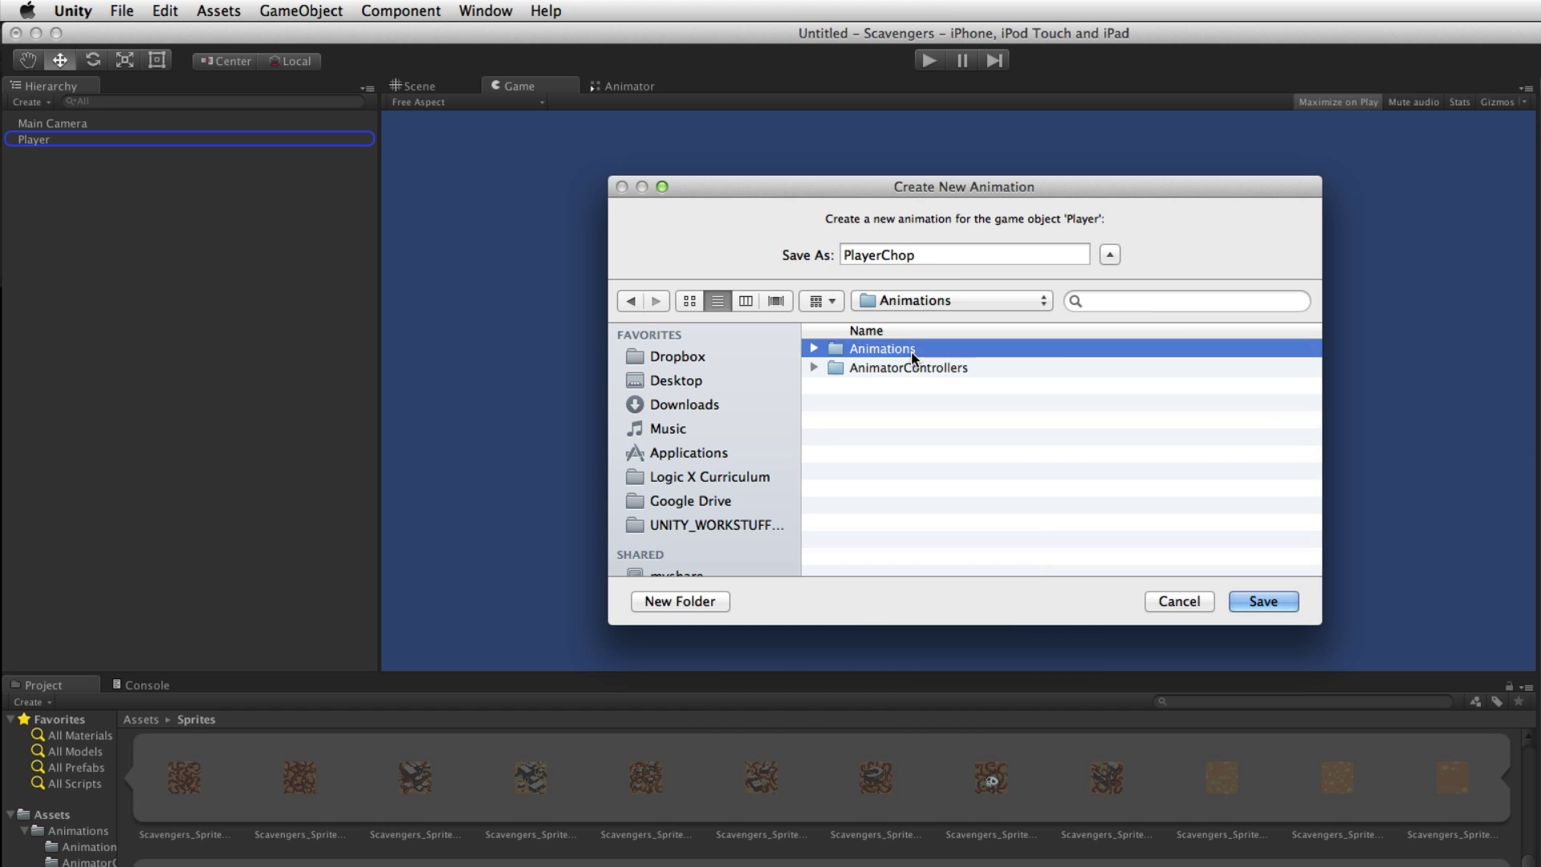
left_click(1263, 601)
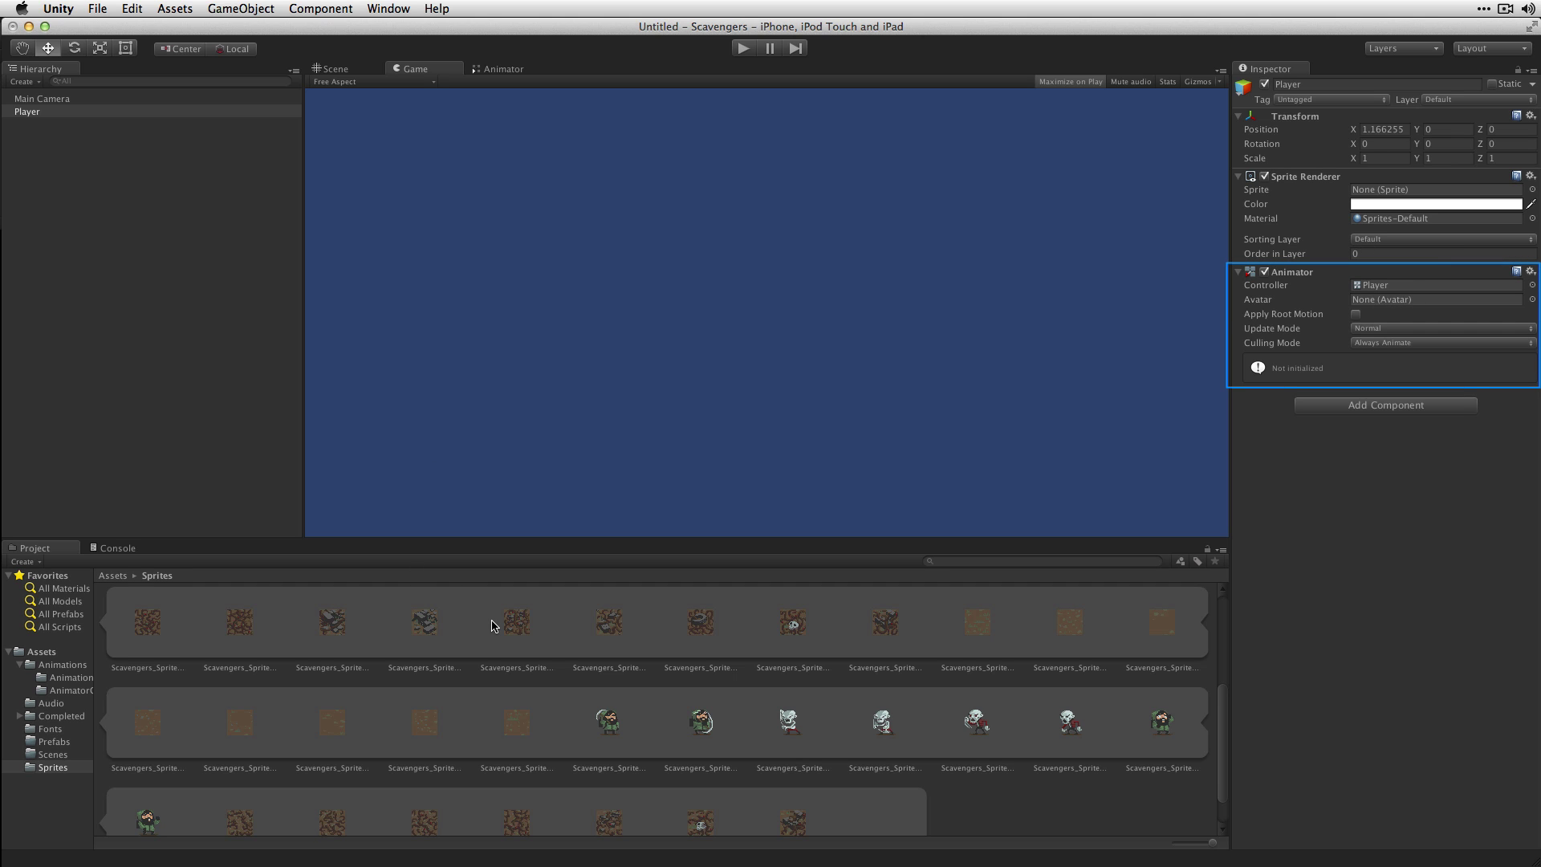
Step: Add sprites Scavengers_SpriteSheet_46 and Scavengers_SpriteSheet_47 to the Player object as a third animation
scroll(493, 625, "down", 2)
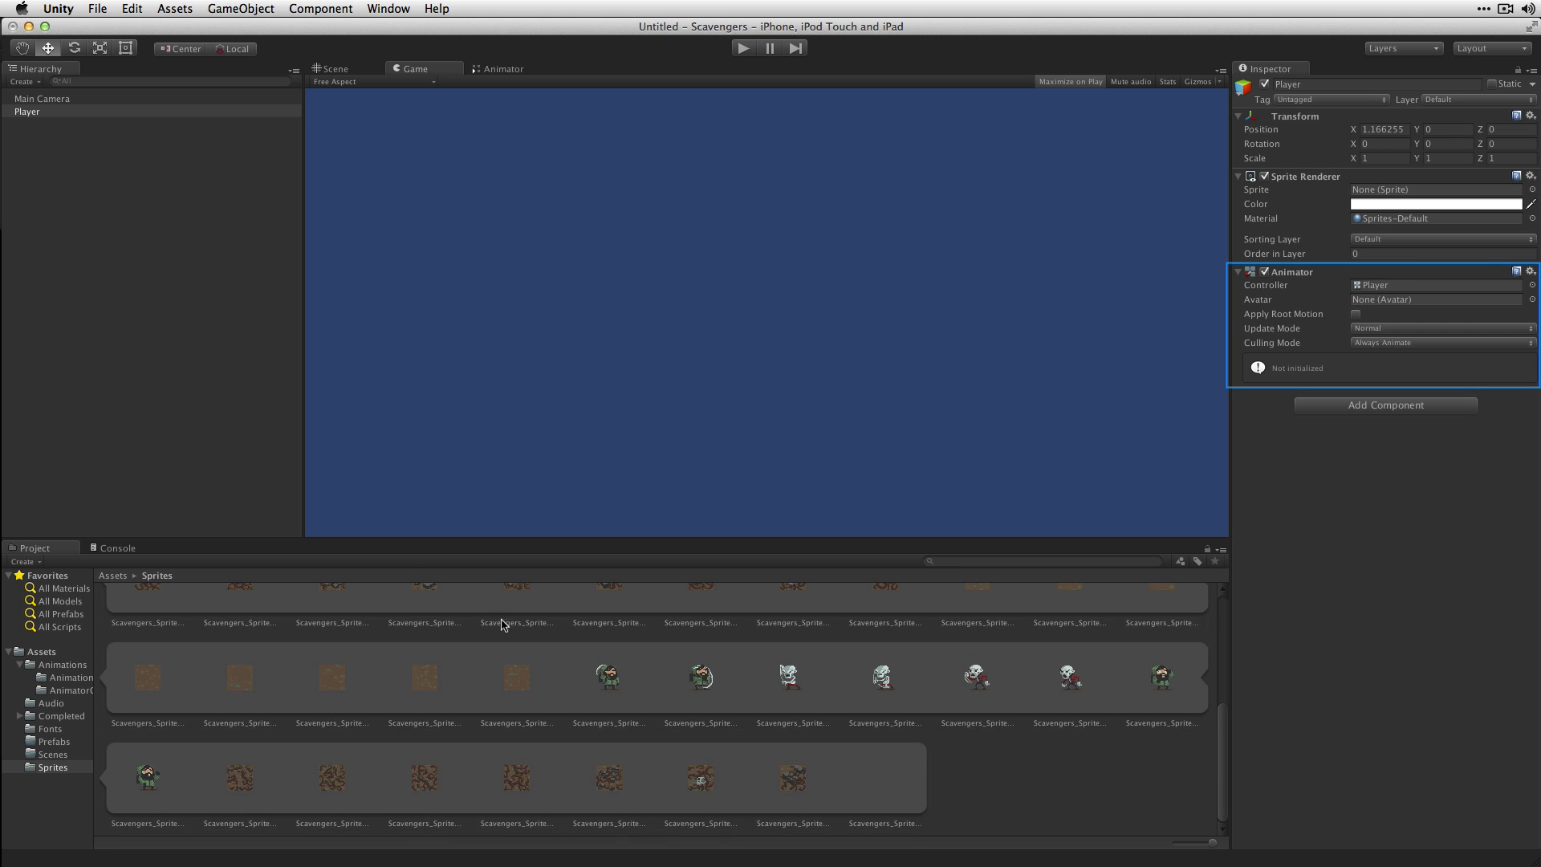
left_click(1173, 689)
left_click(152, 772, "shift")
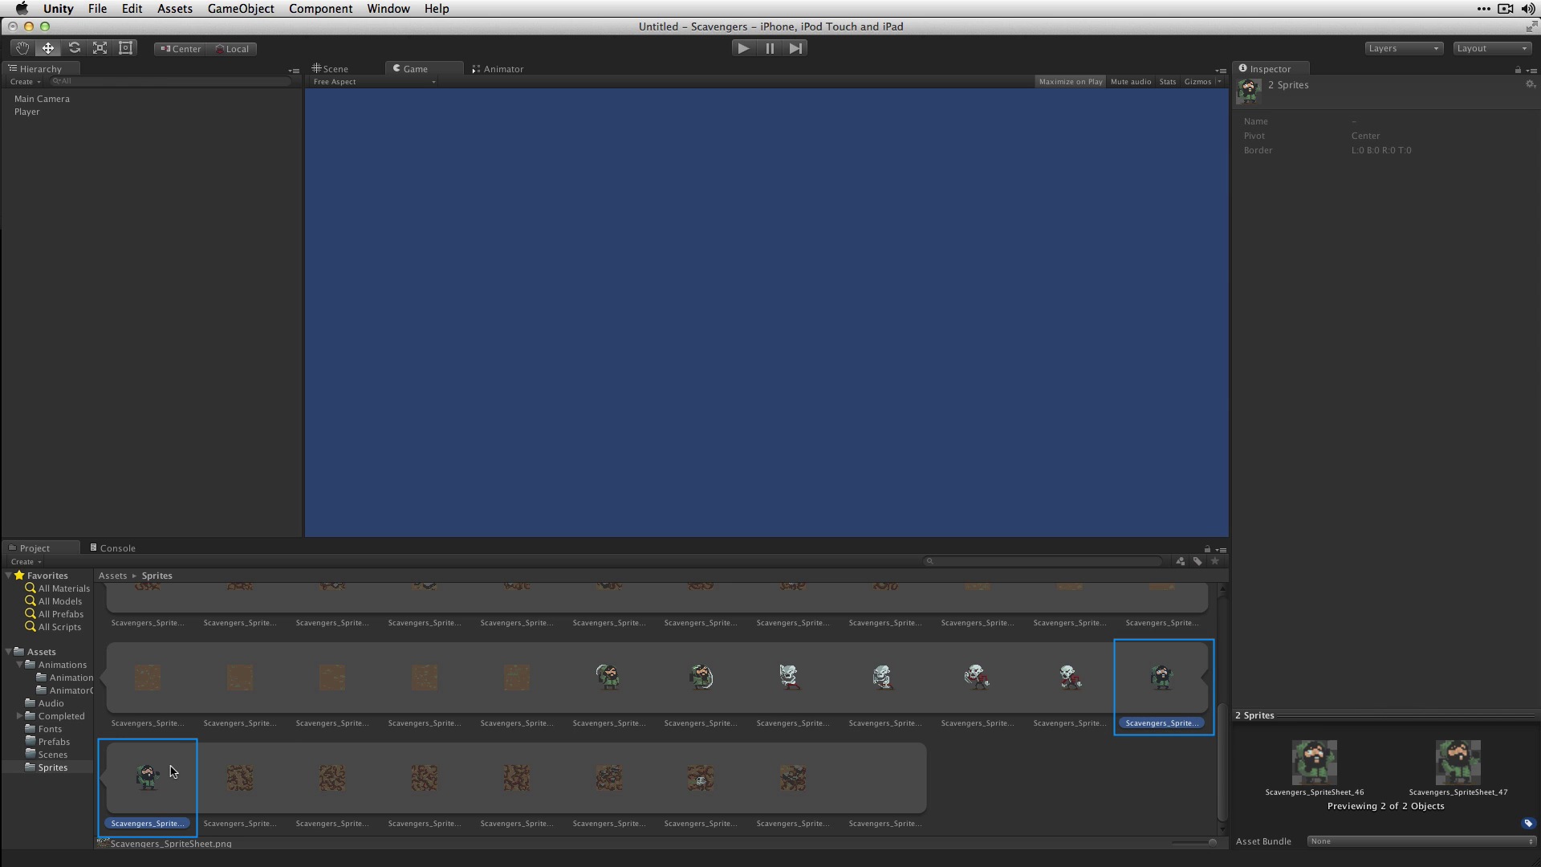
left_click_drag(171, 772, 29, 112)
Step: Save the third animation as PlayerHit in the Animations subfolder of Assets/Animations
type("Player")
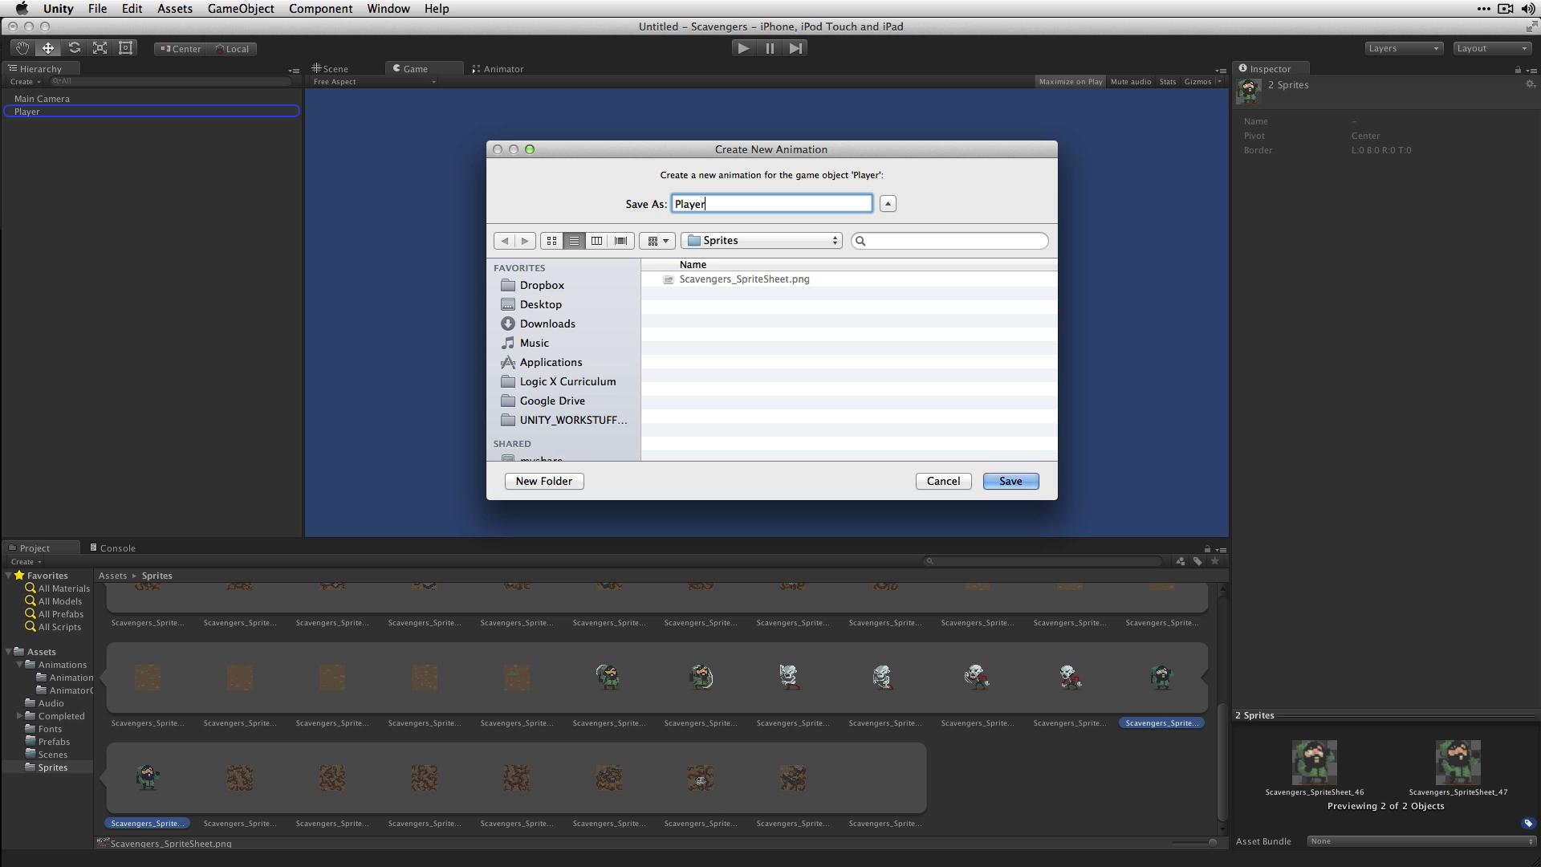
type("Hit")
left_click(763, 240)
left_click(723, 258)
left_click(726, 279)
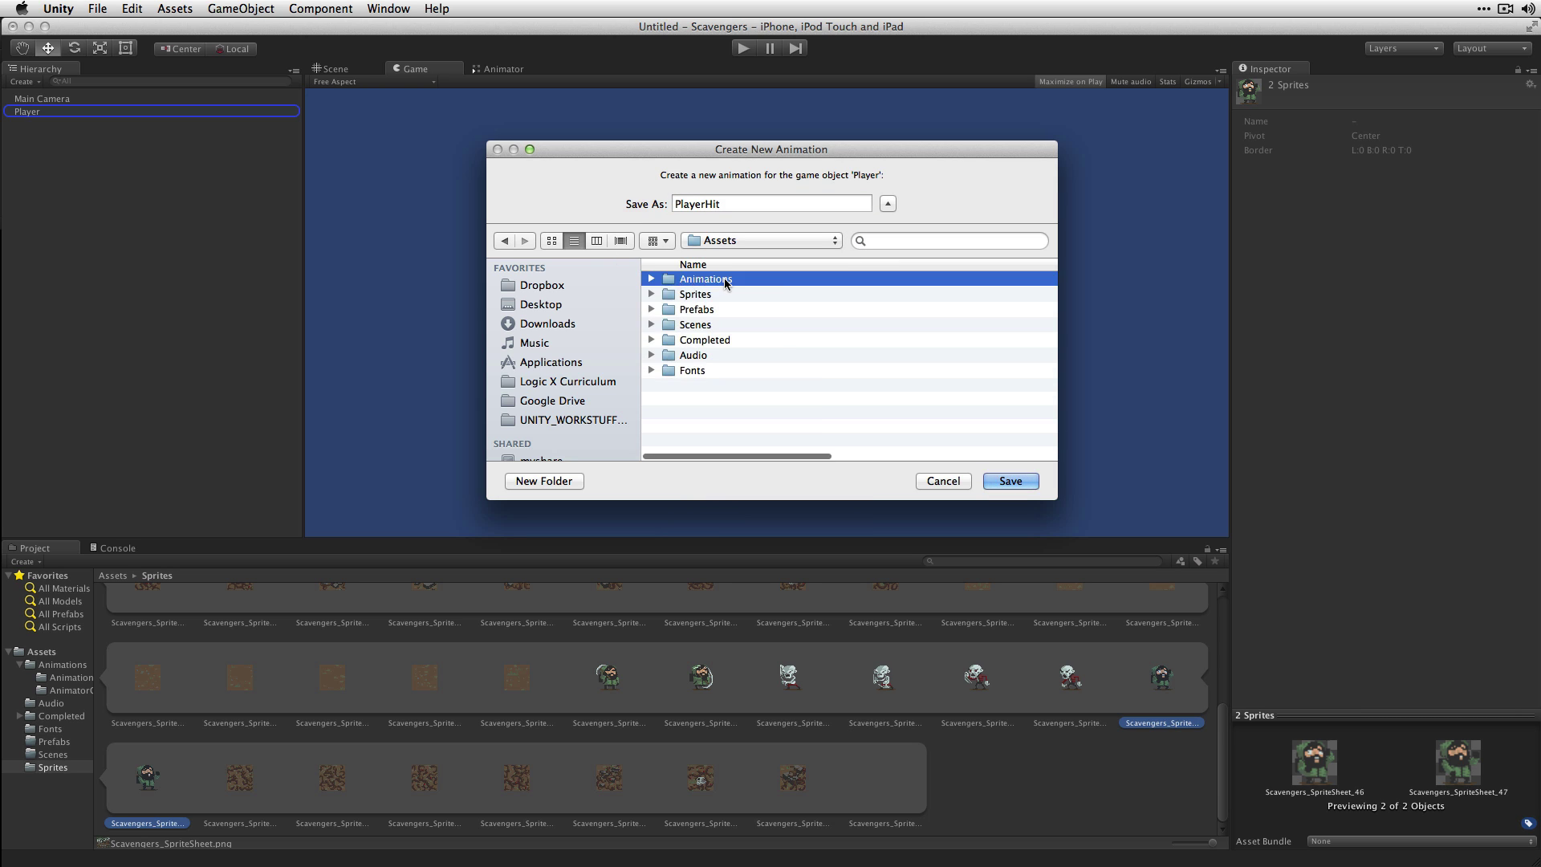
double_click(727, 279)
double_click(706, 277)
left_click(1016, 482)
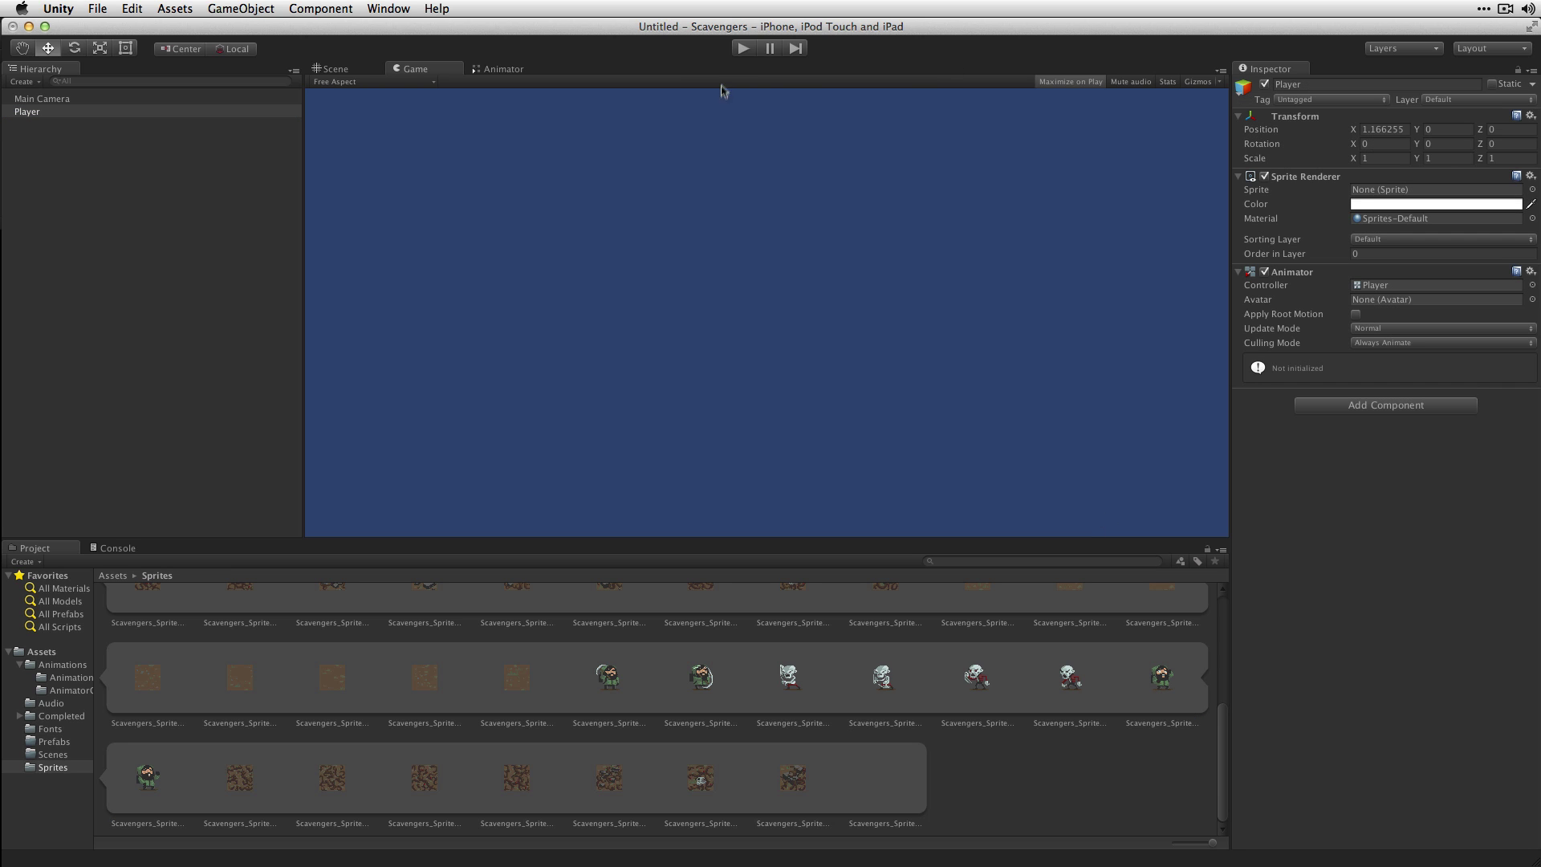
Step: Play the scene to preview the Player's animation
left_click(744, 50)
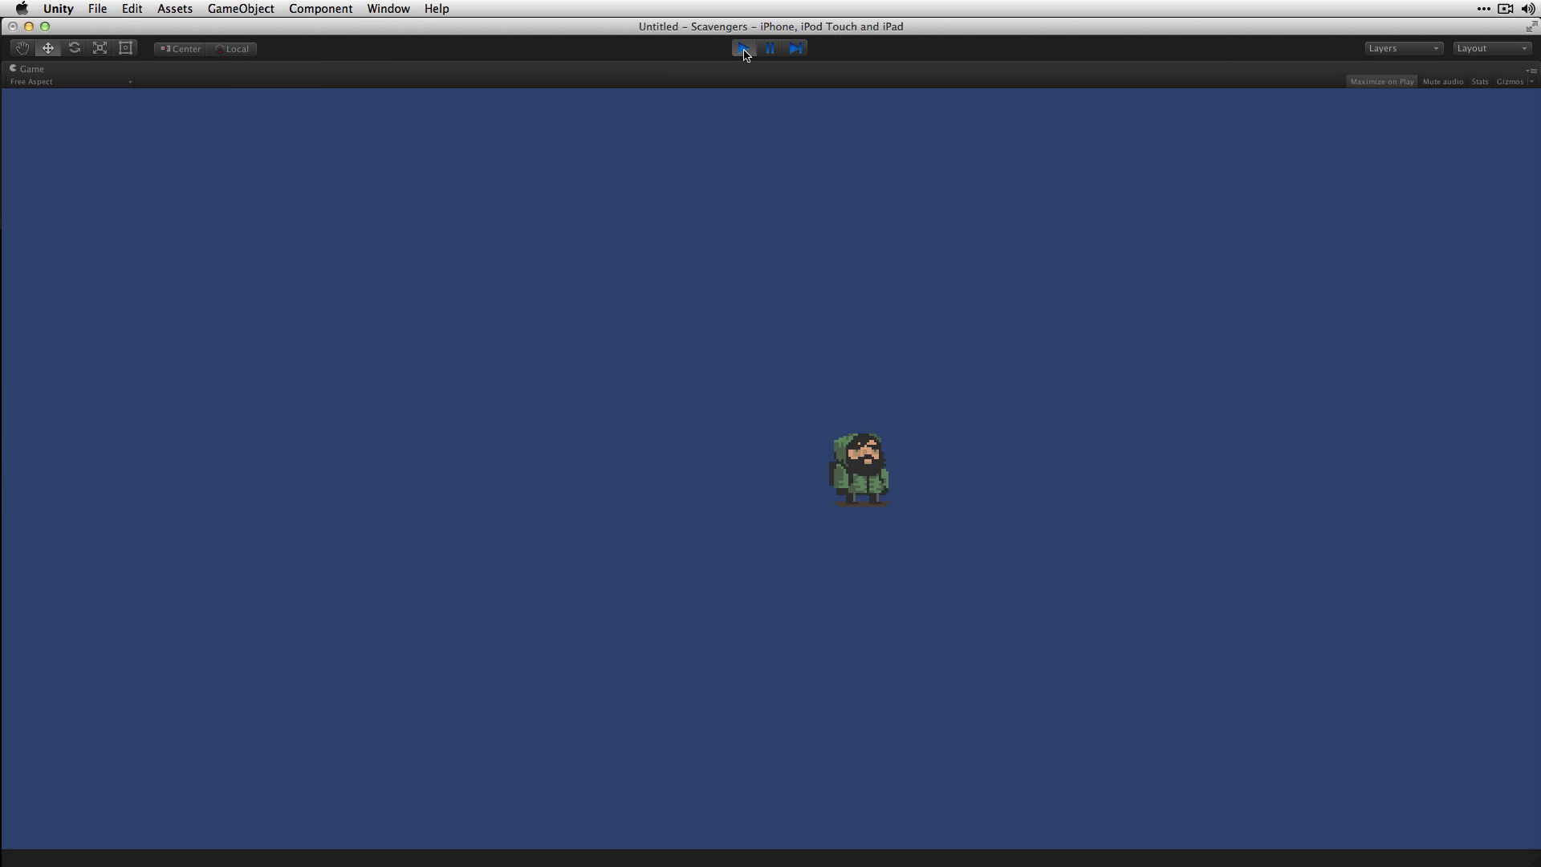
Step: Stop the scene preview and open the Player object's animator controller for editing
left_click(744, 50)
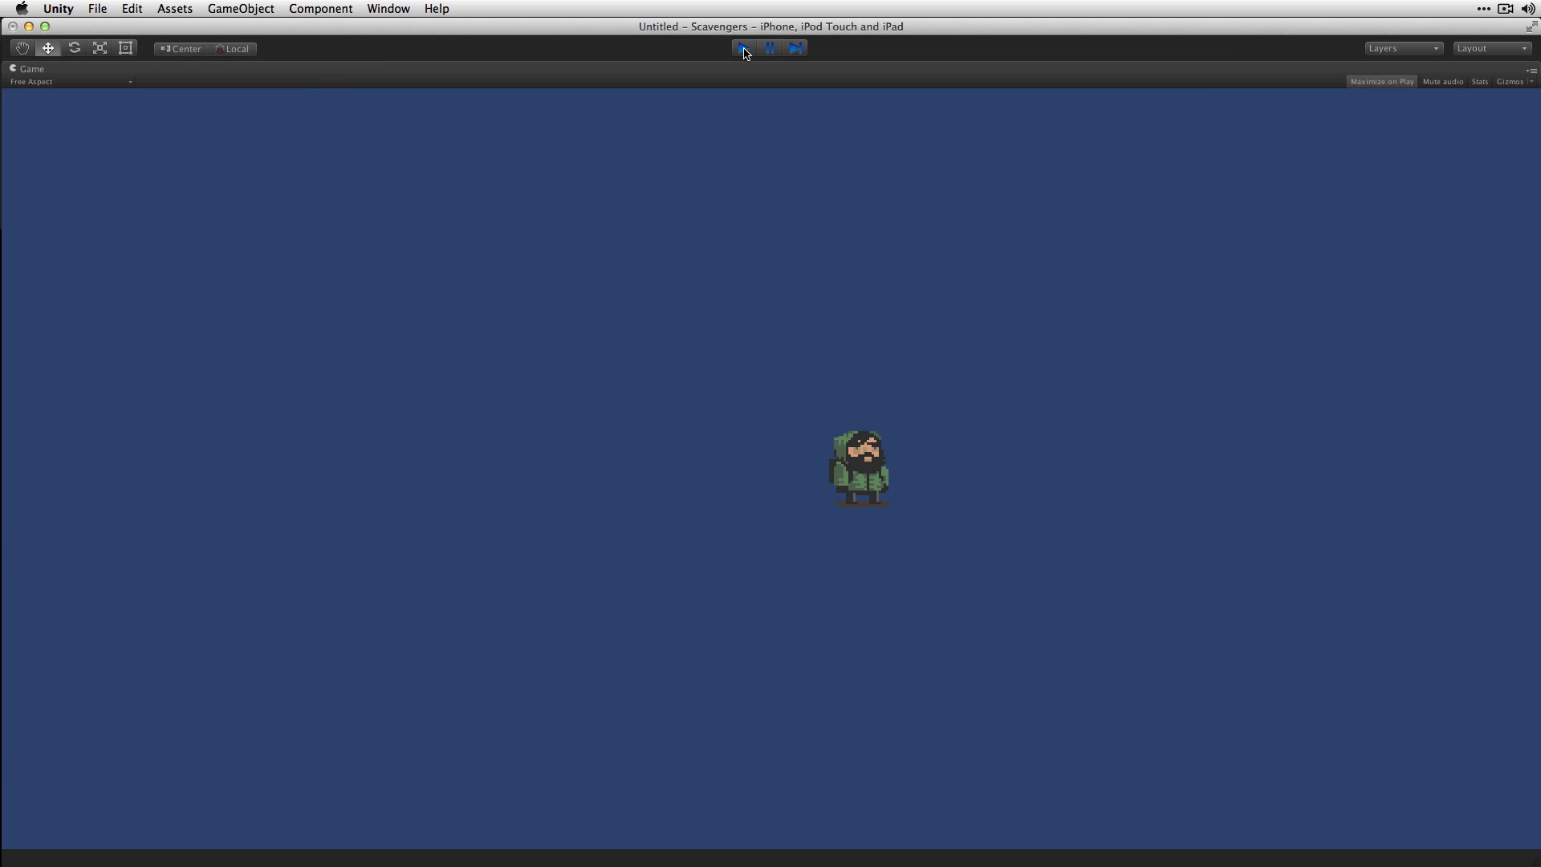
left_click(29, 113)
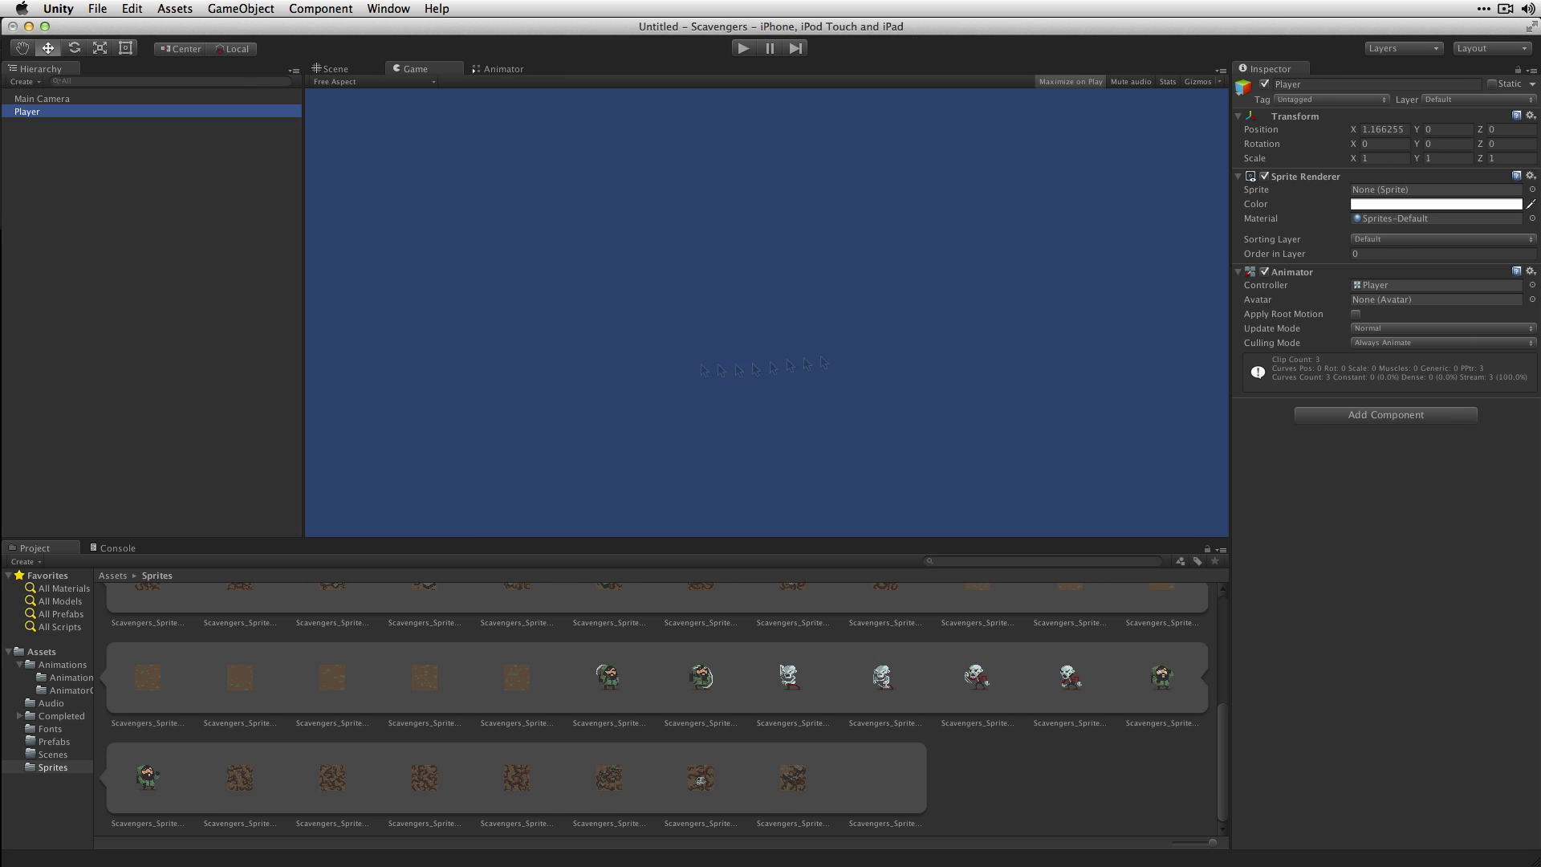
left_click(1411, 286)
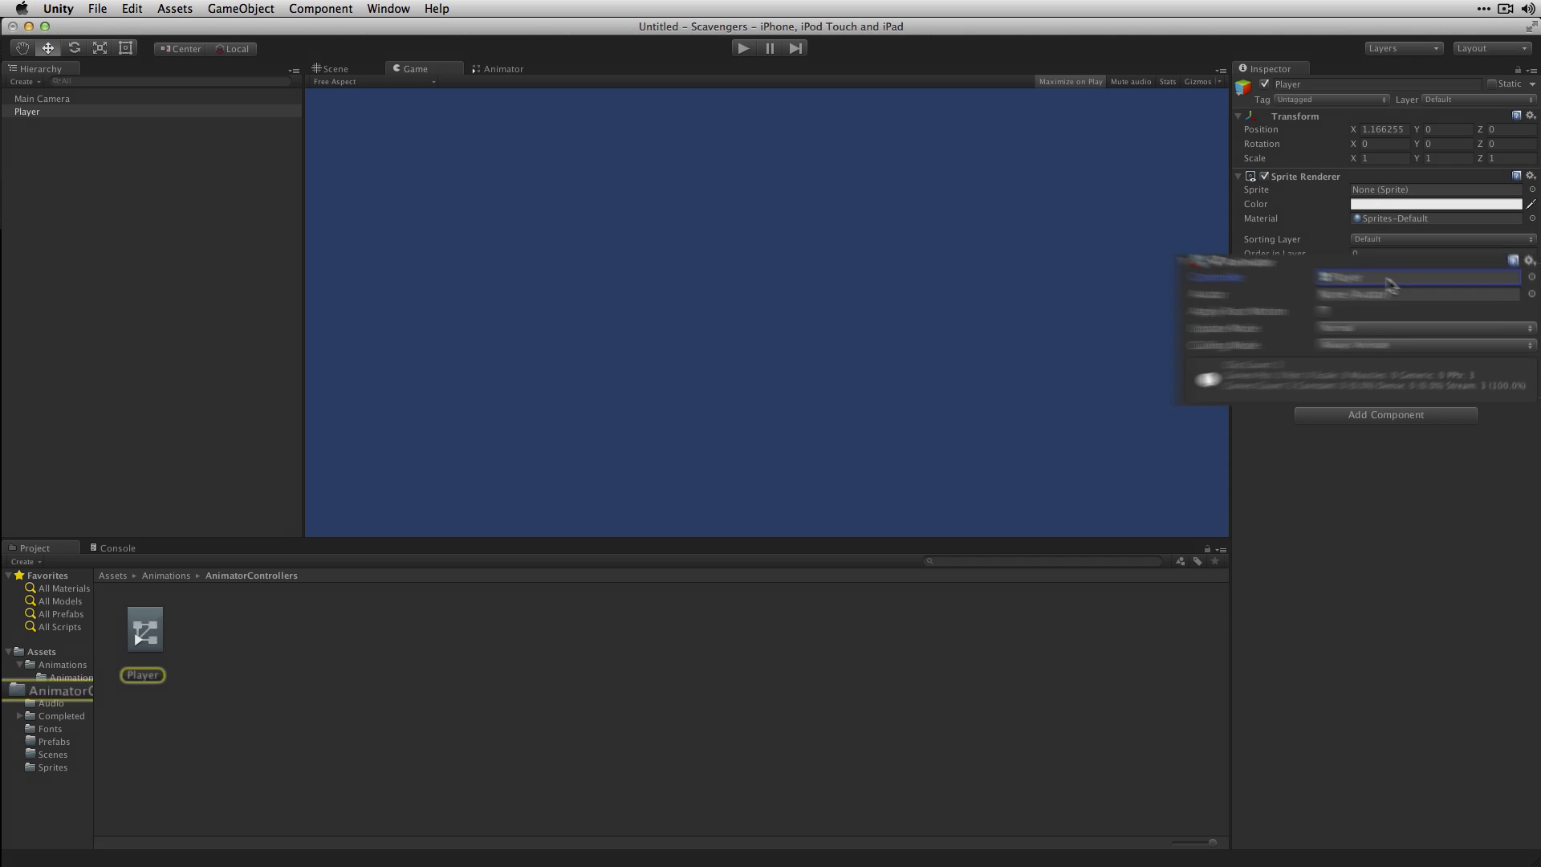
double_click(1334, 265)
Step: Set the PlayerIdle state's speed to 0.5 and play the scene briefly to check the idle animation
left_click(841, 269)
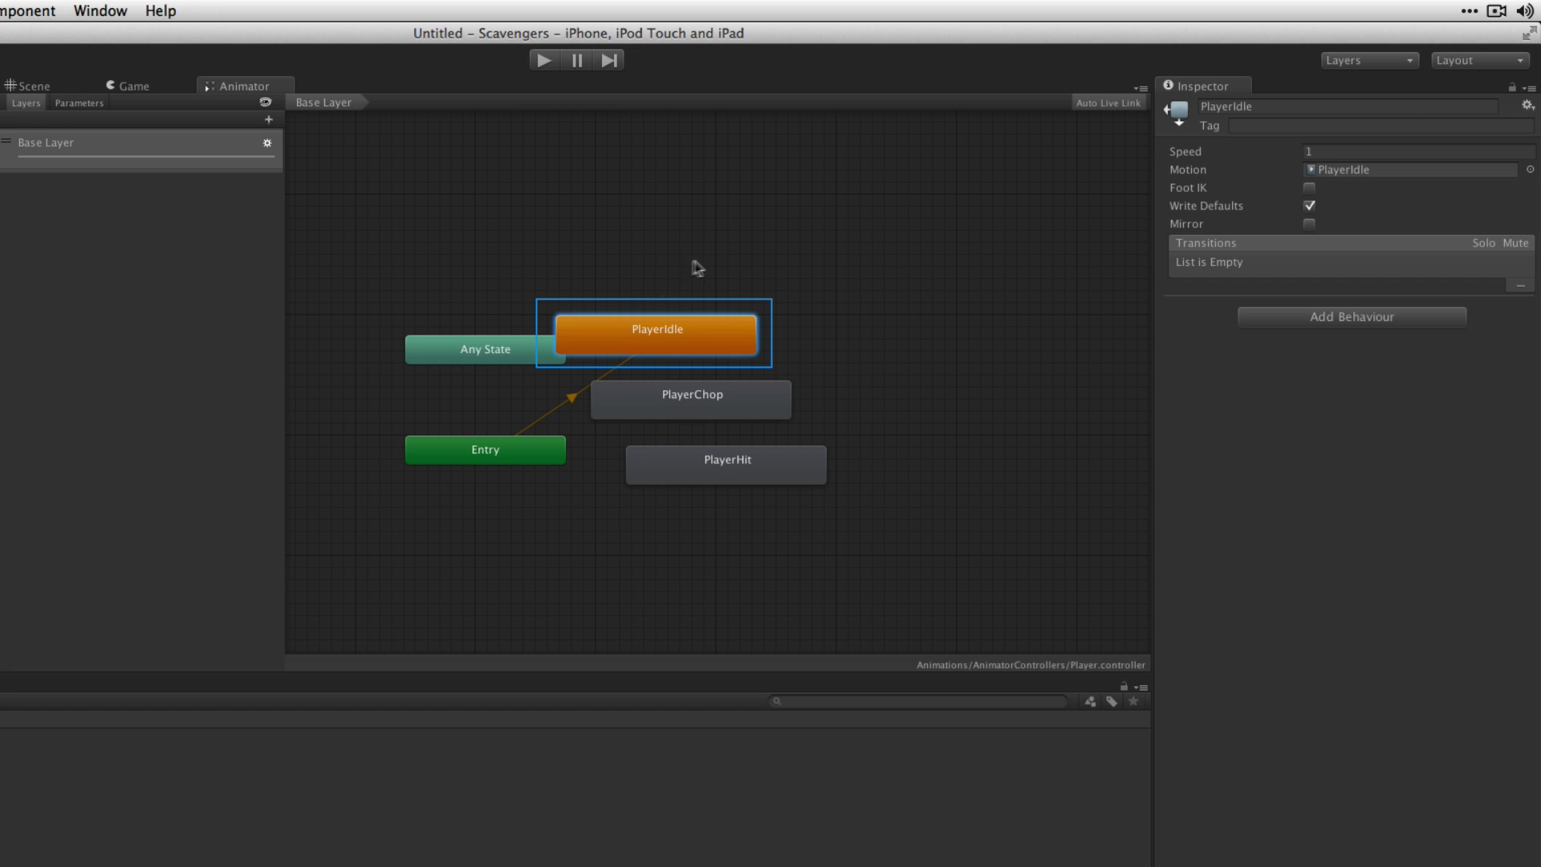
left_click(1315, 148)
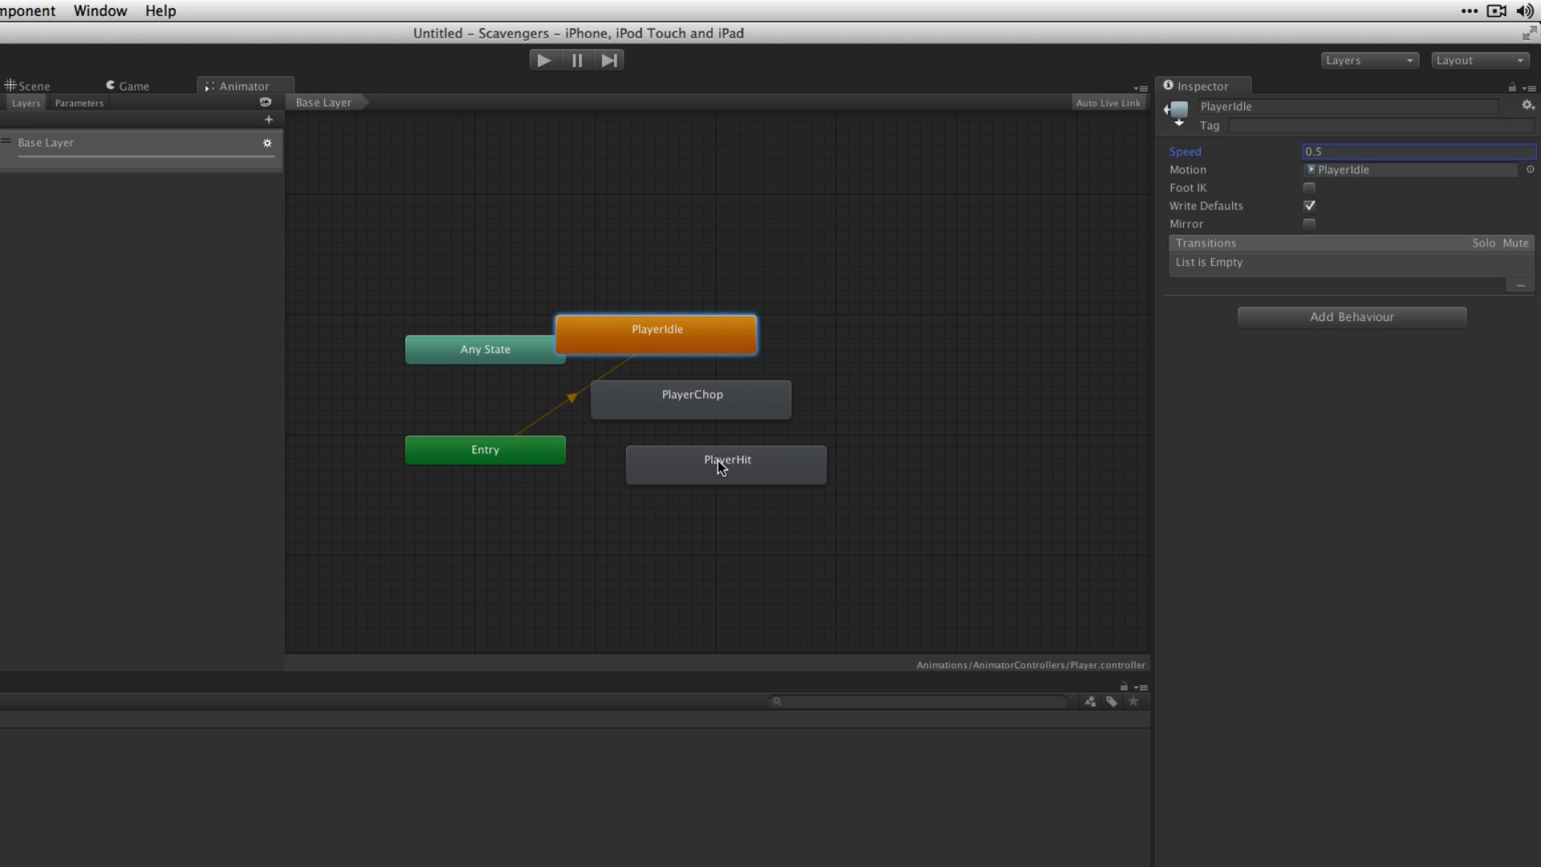
left_click(540, 62)
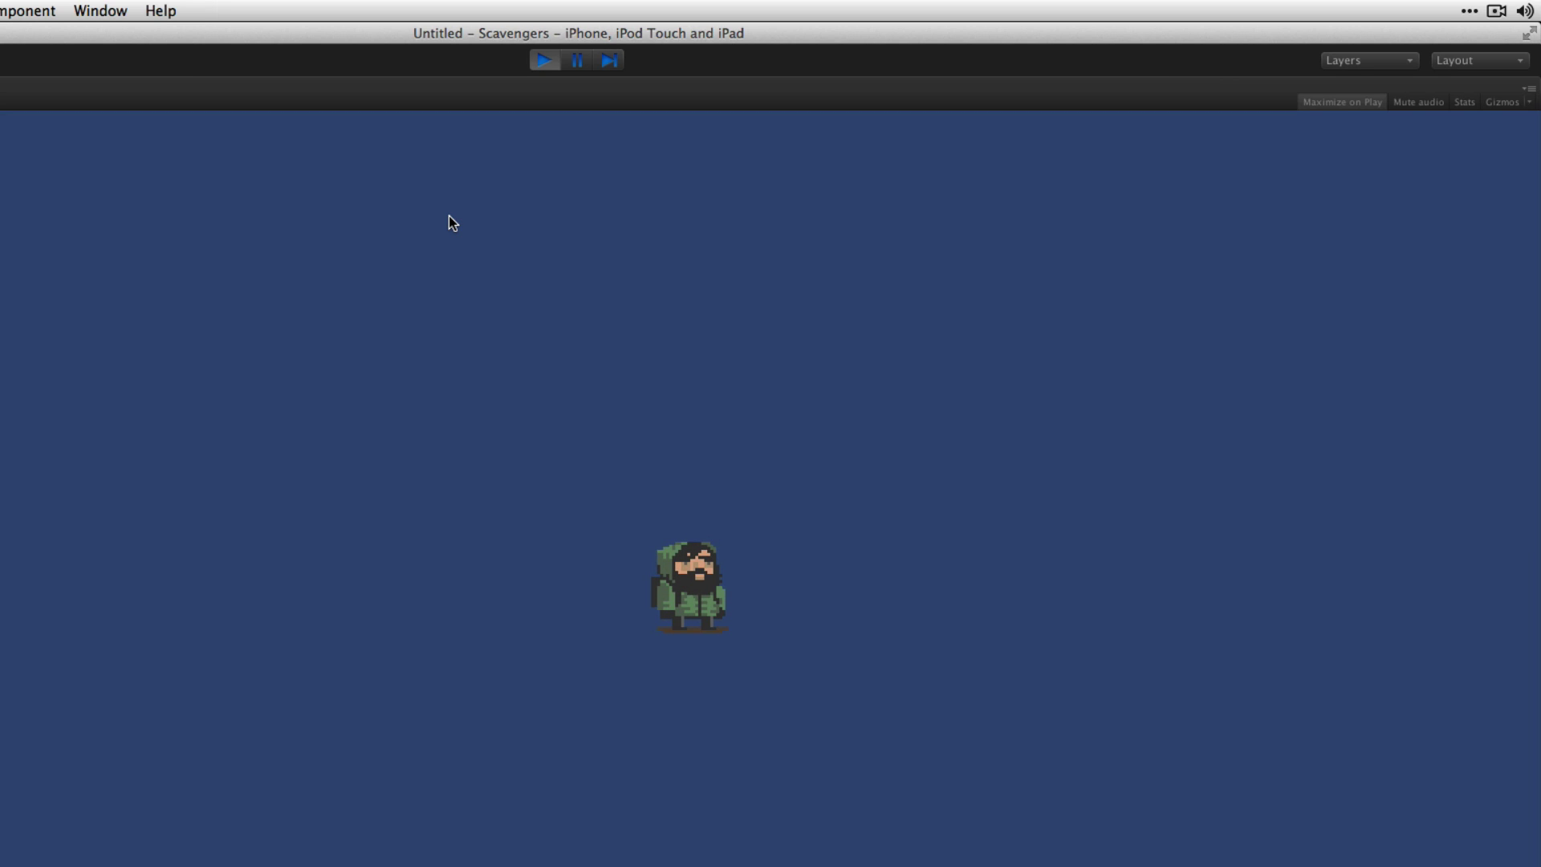
key("super+p")
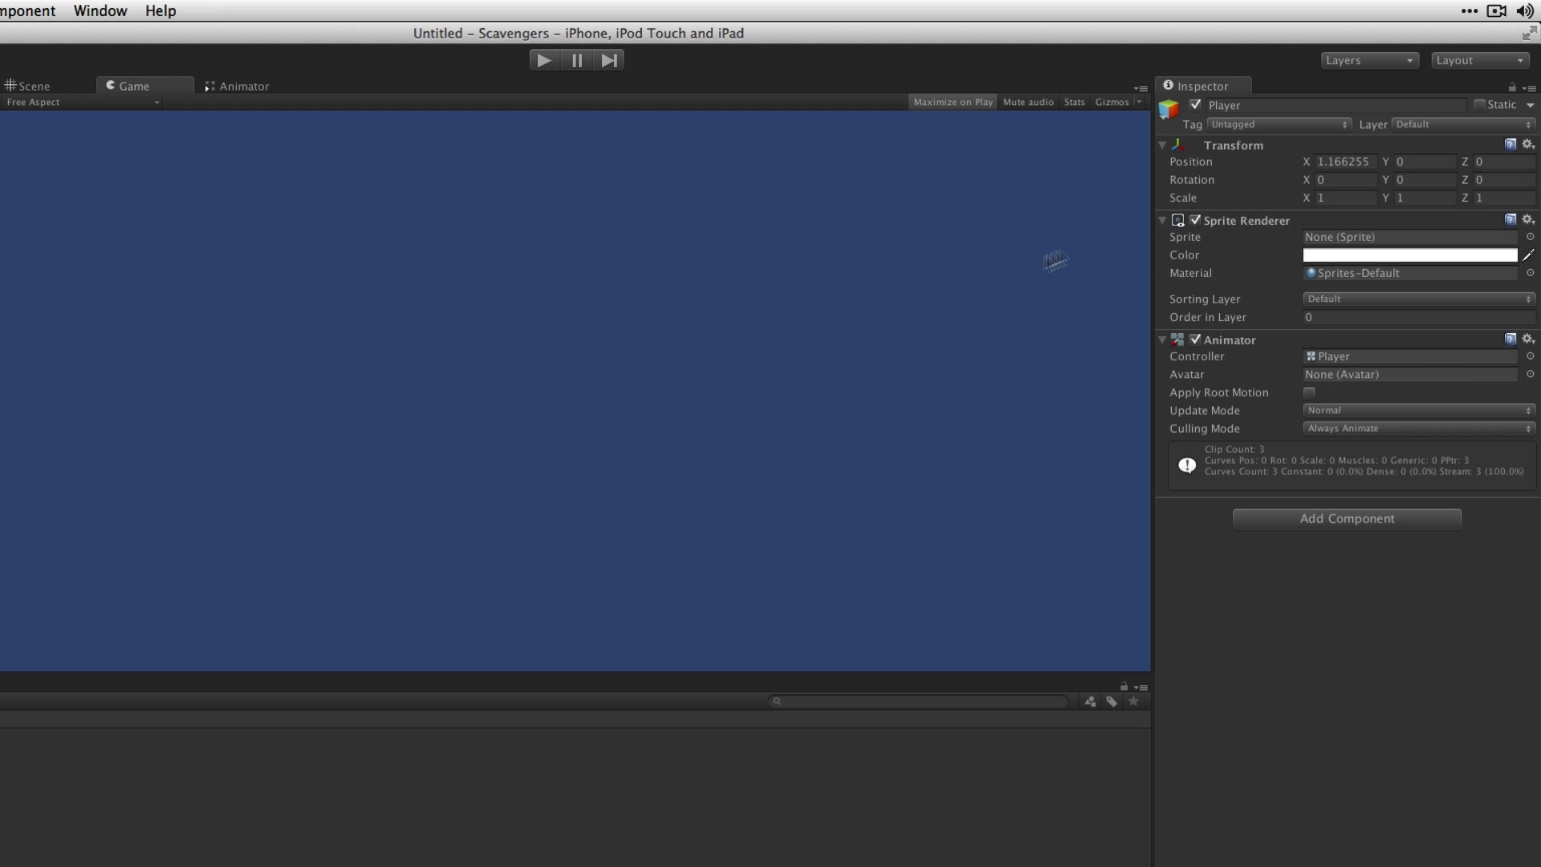
Step: Assign the Player tag to the Player object and place it on the BlockingLayer layer
left_click(1302, 124)
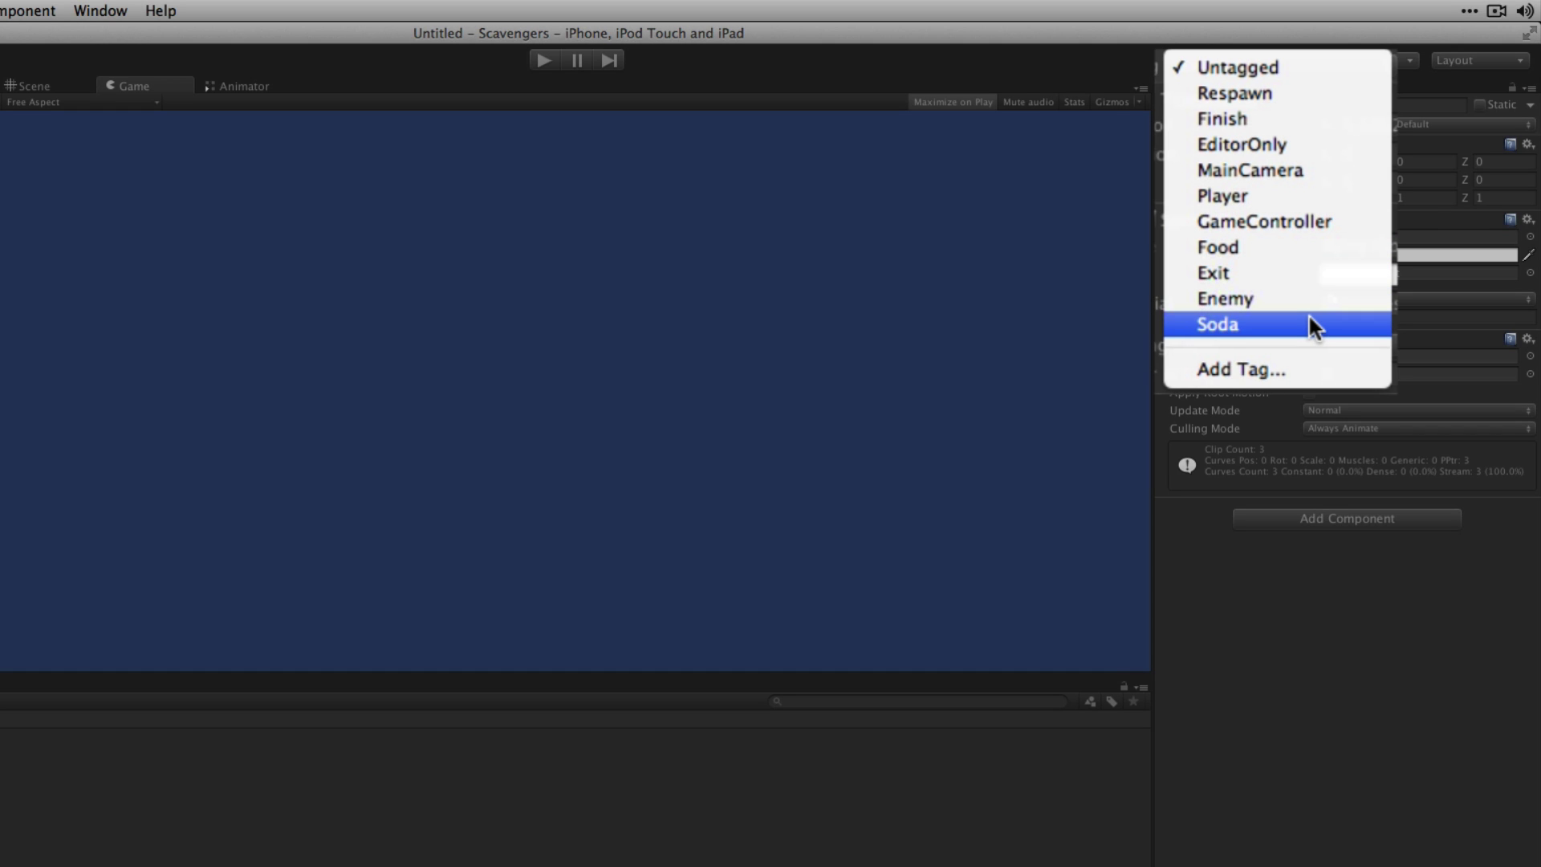
left_click(1230, 359)
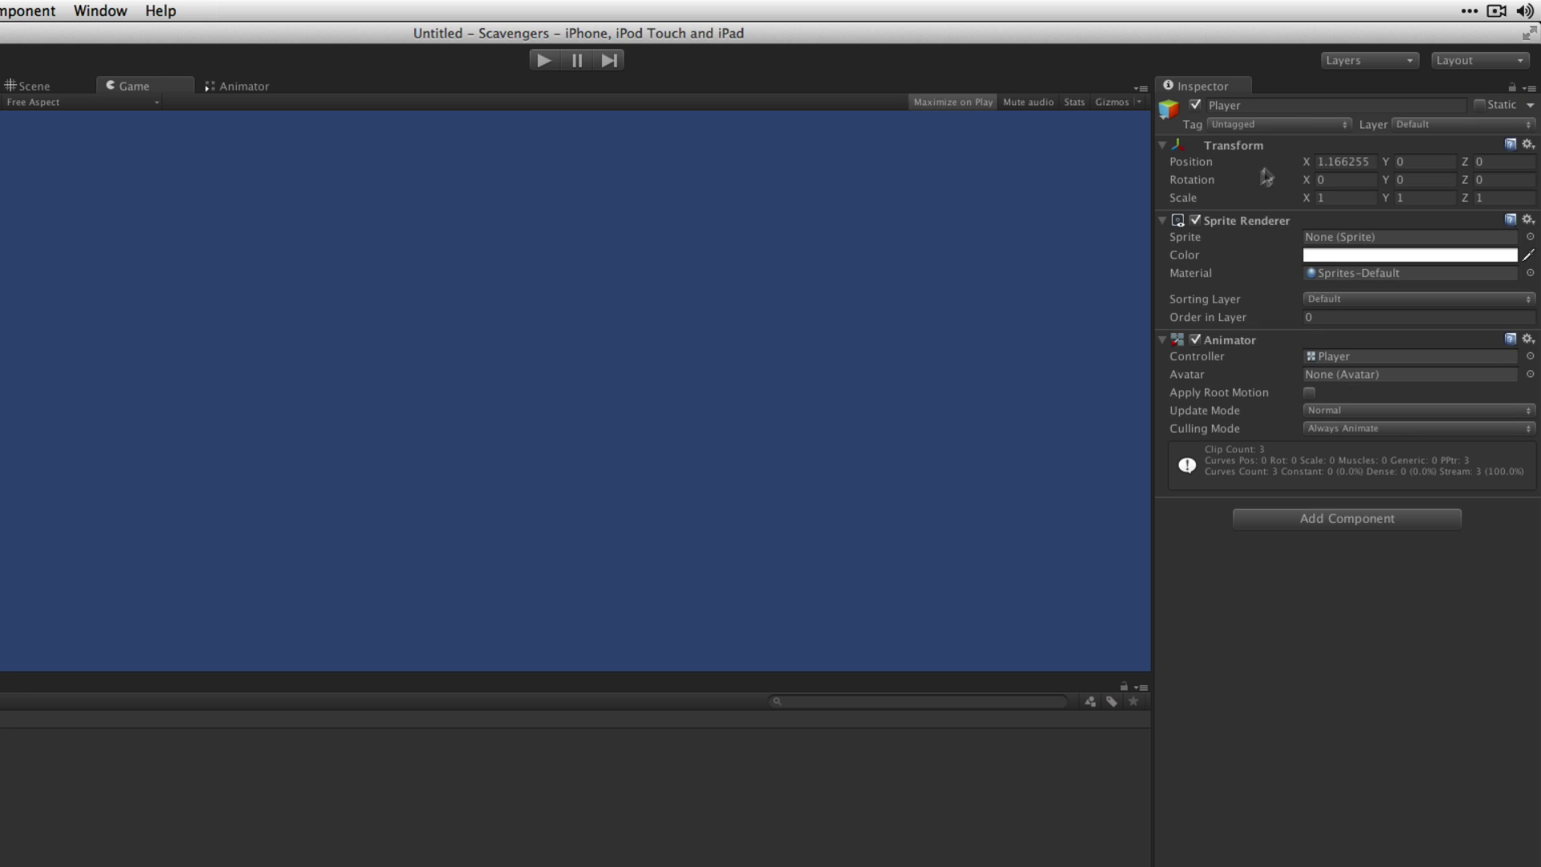
left_click(1279, 125)
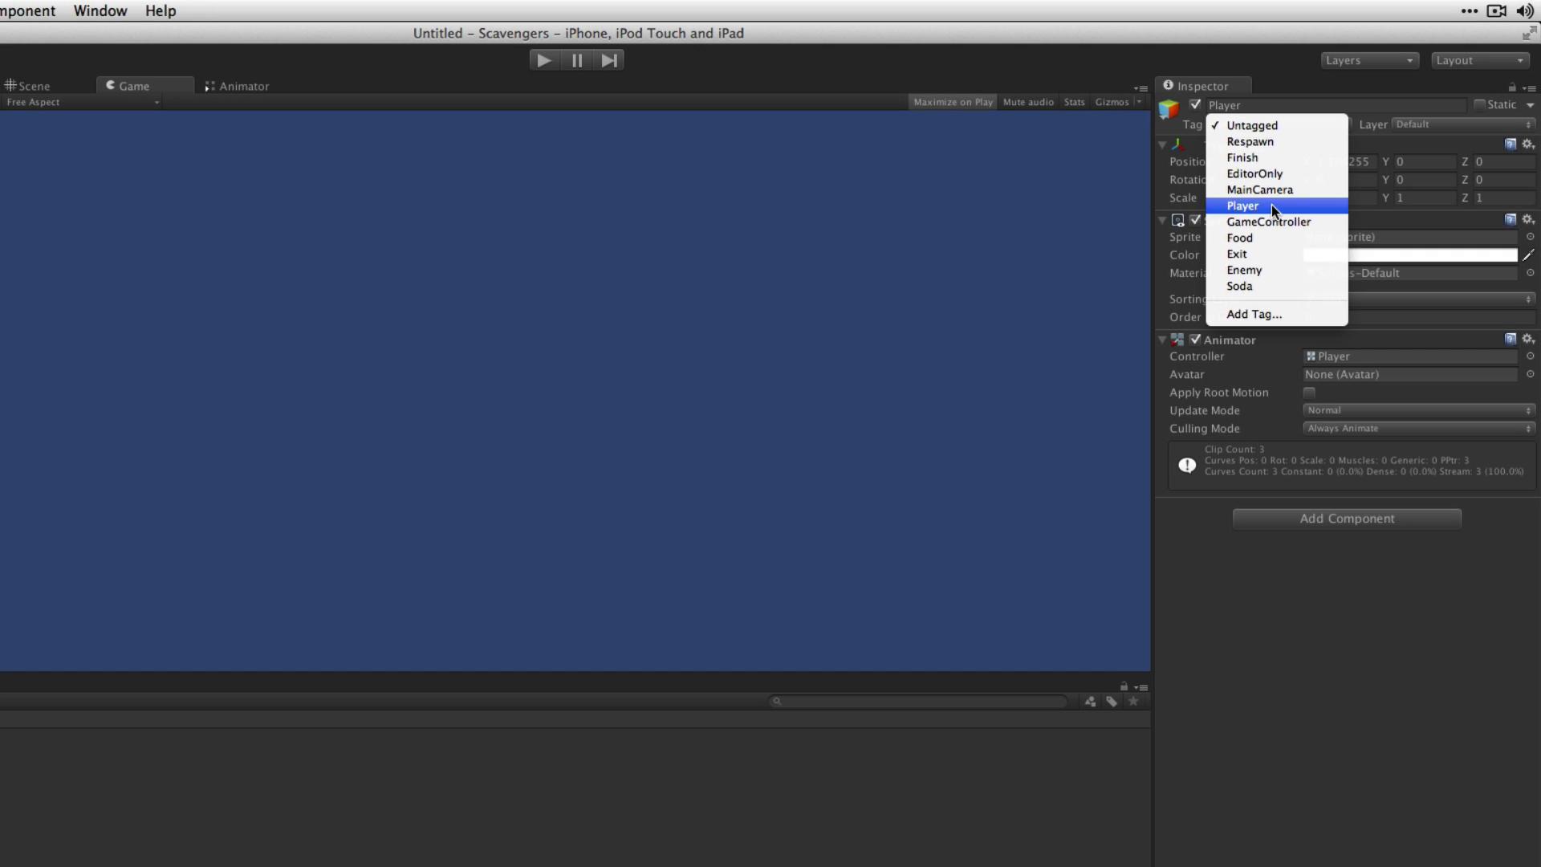
left_click(1271, 203)
left_click(1436, 124)
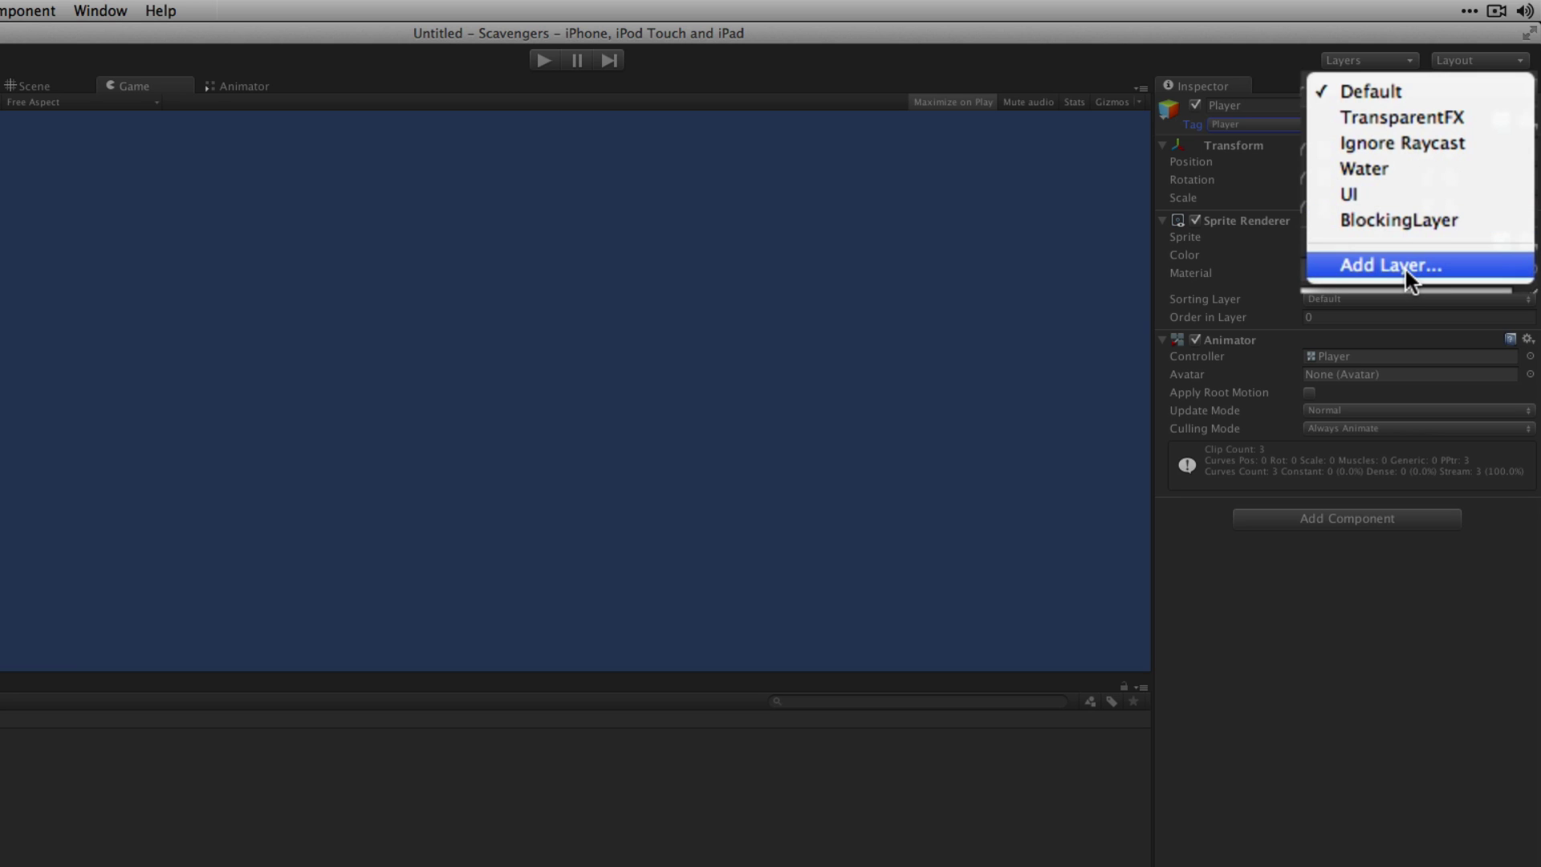
left_click(1414, 220)
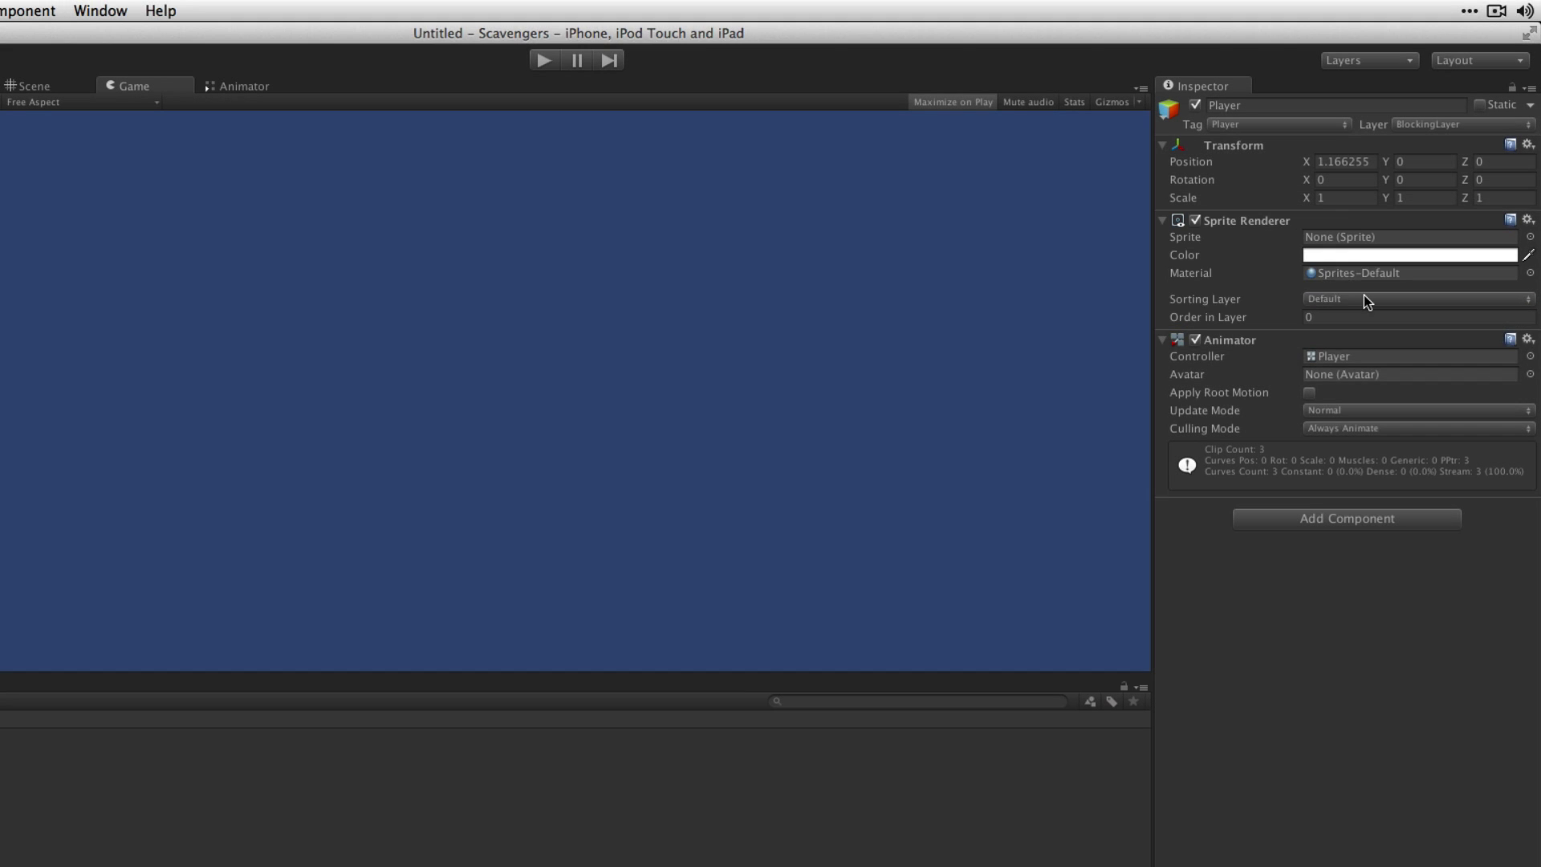
Step: Set the sorting layer of the Player's Sprite Renderer to Units
left_click(1364, 297)
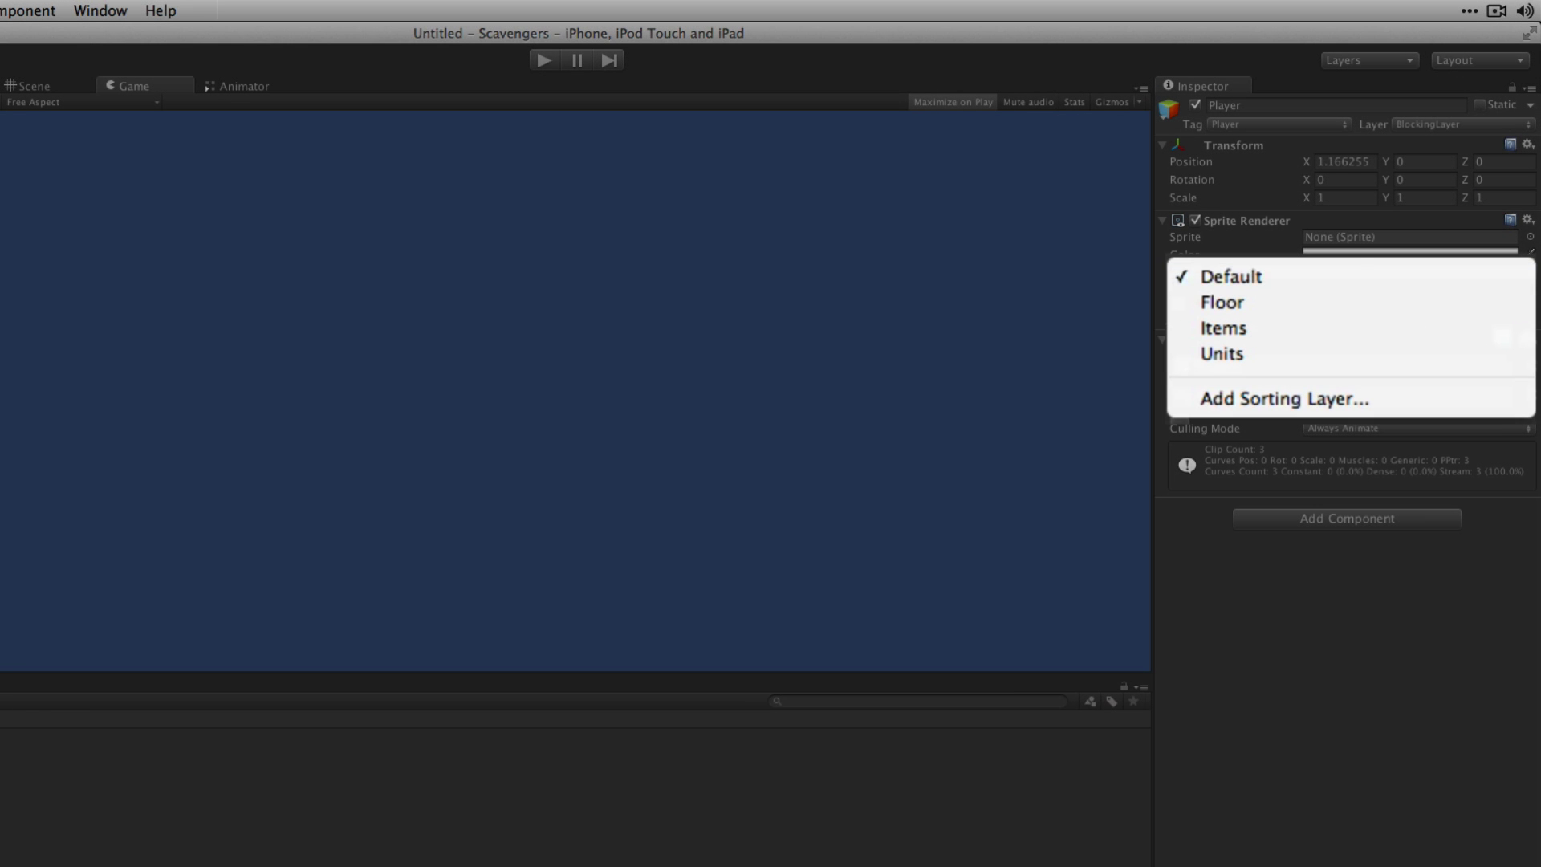
left_click(1272, 354)
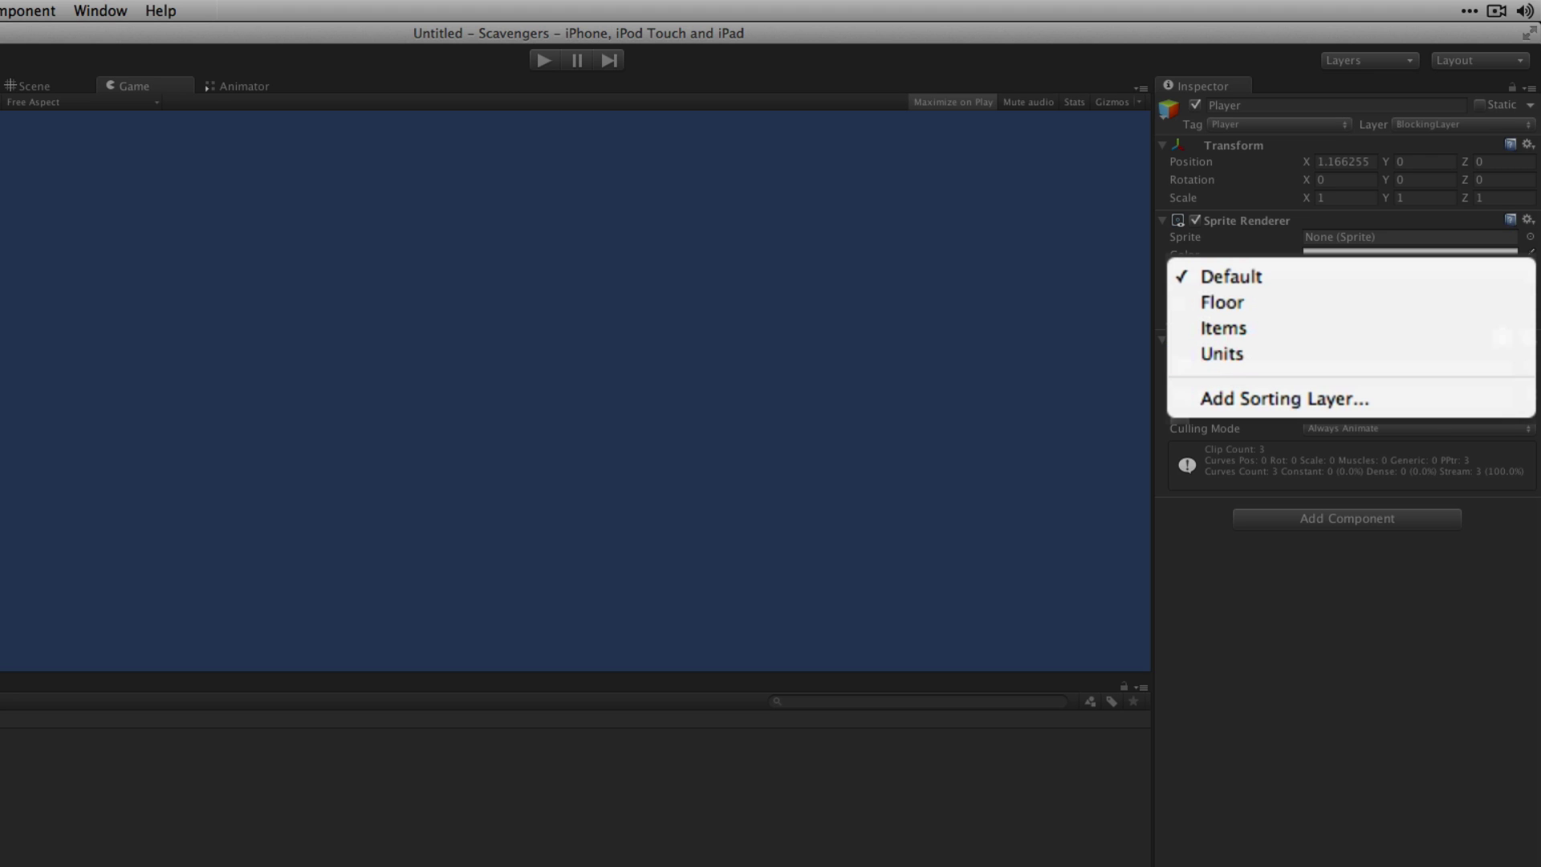
left_click(1298, 345)
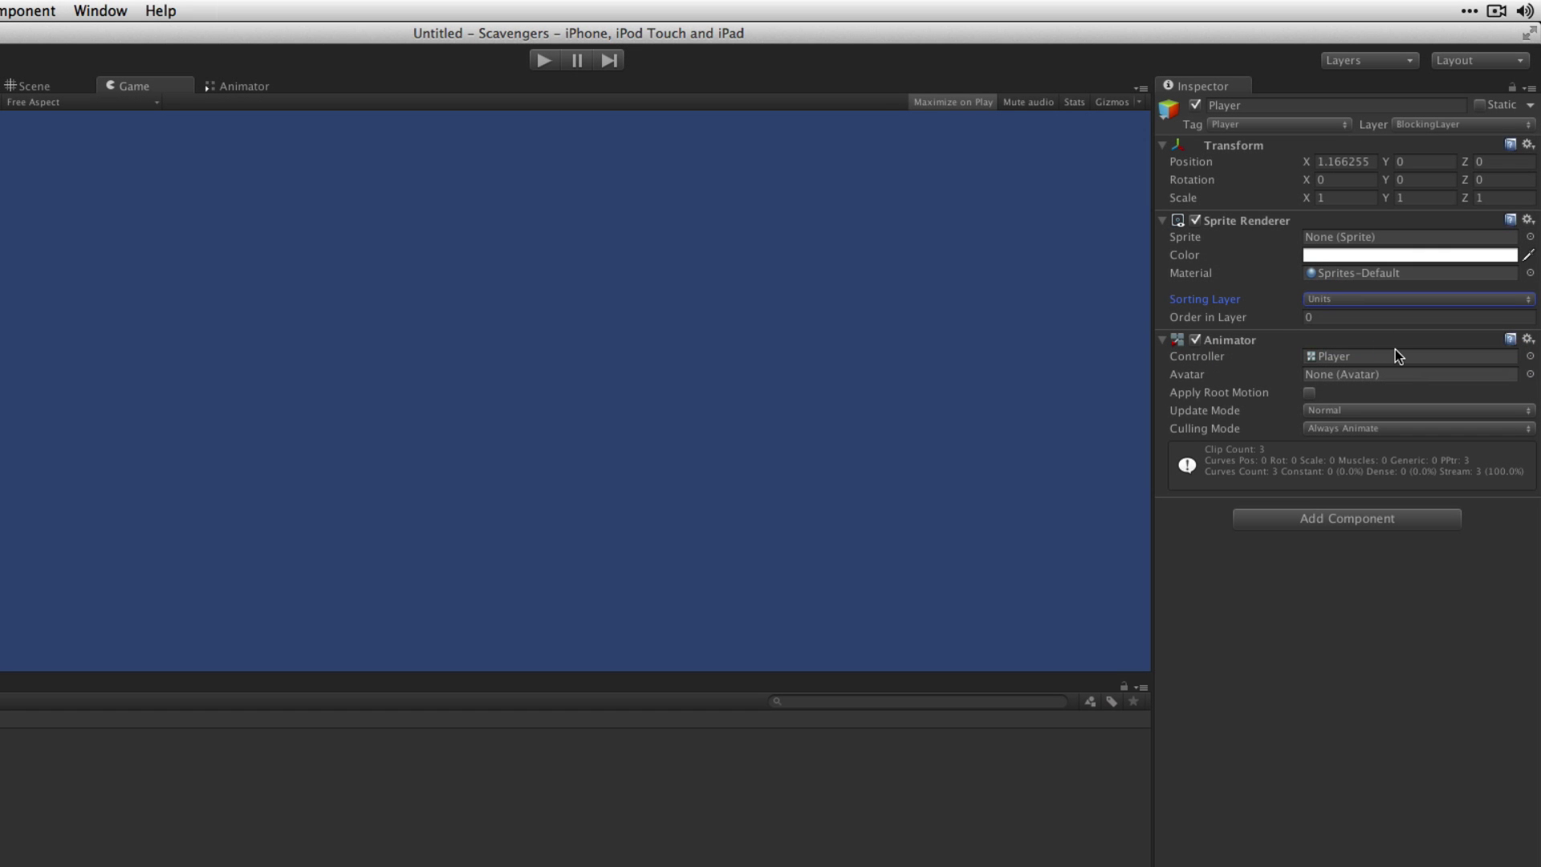
Step: Add a Box Collider 2D component to the Player object
left_click(1400, 520)
type("box")
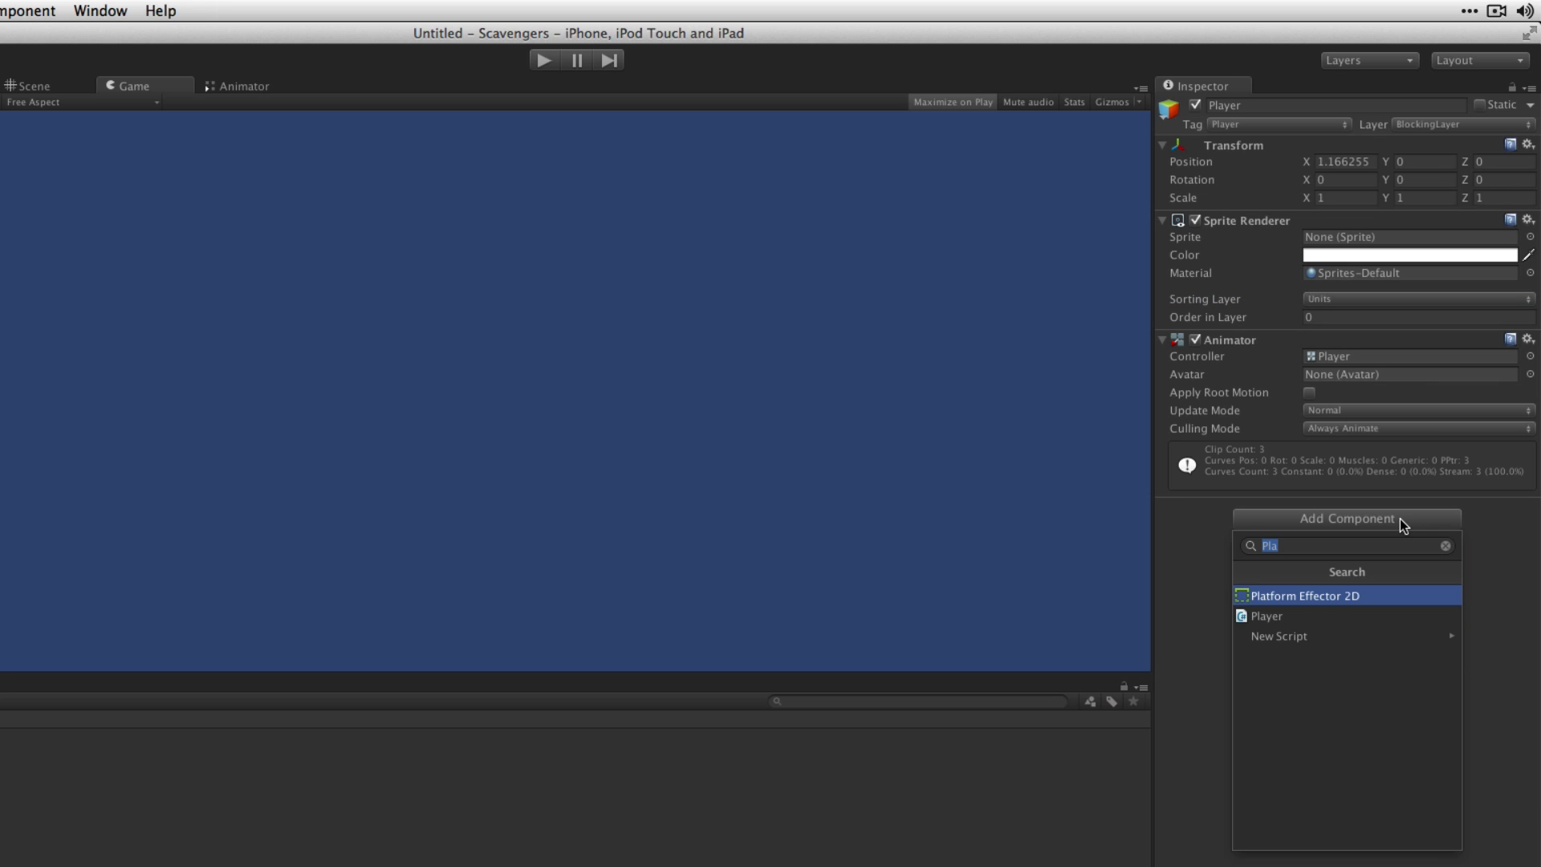
key("Down")
key("Return")
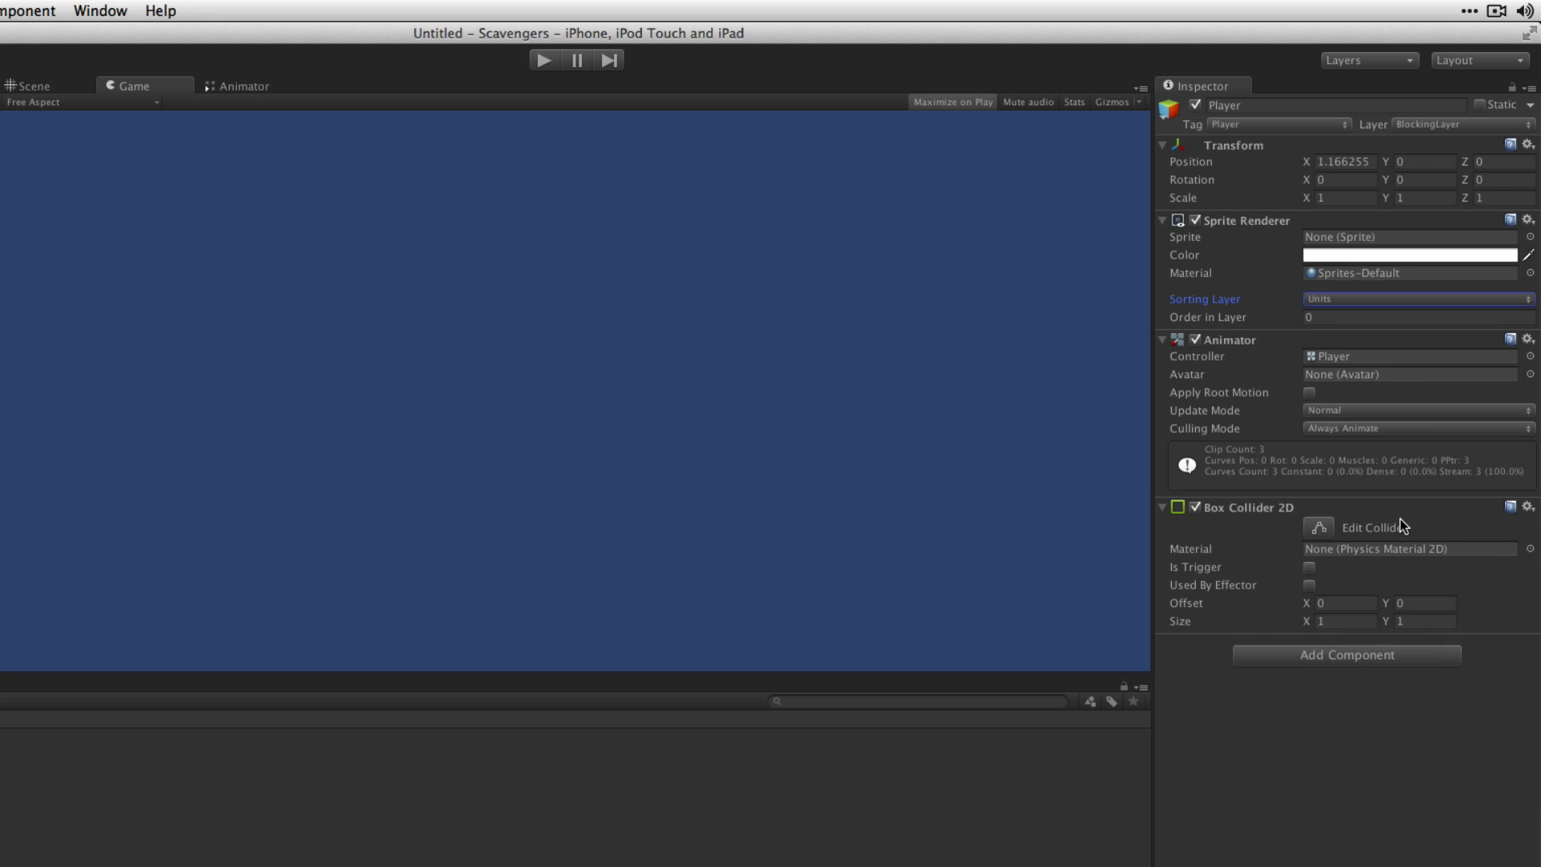
Step: Add a Rigidbody 2D component to the Player object and enable Is Kinematic
left_click(1348, 660)
type("rig")
key("Down")
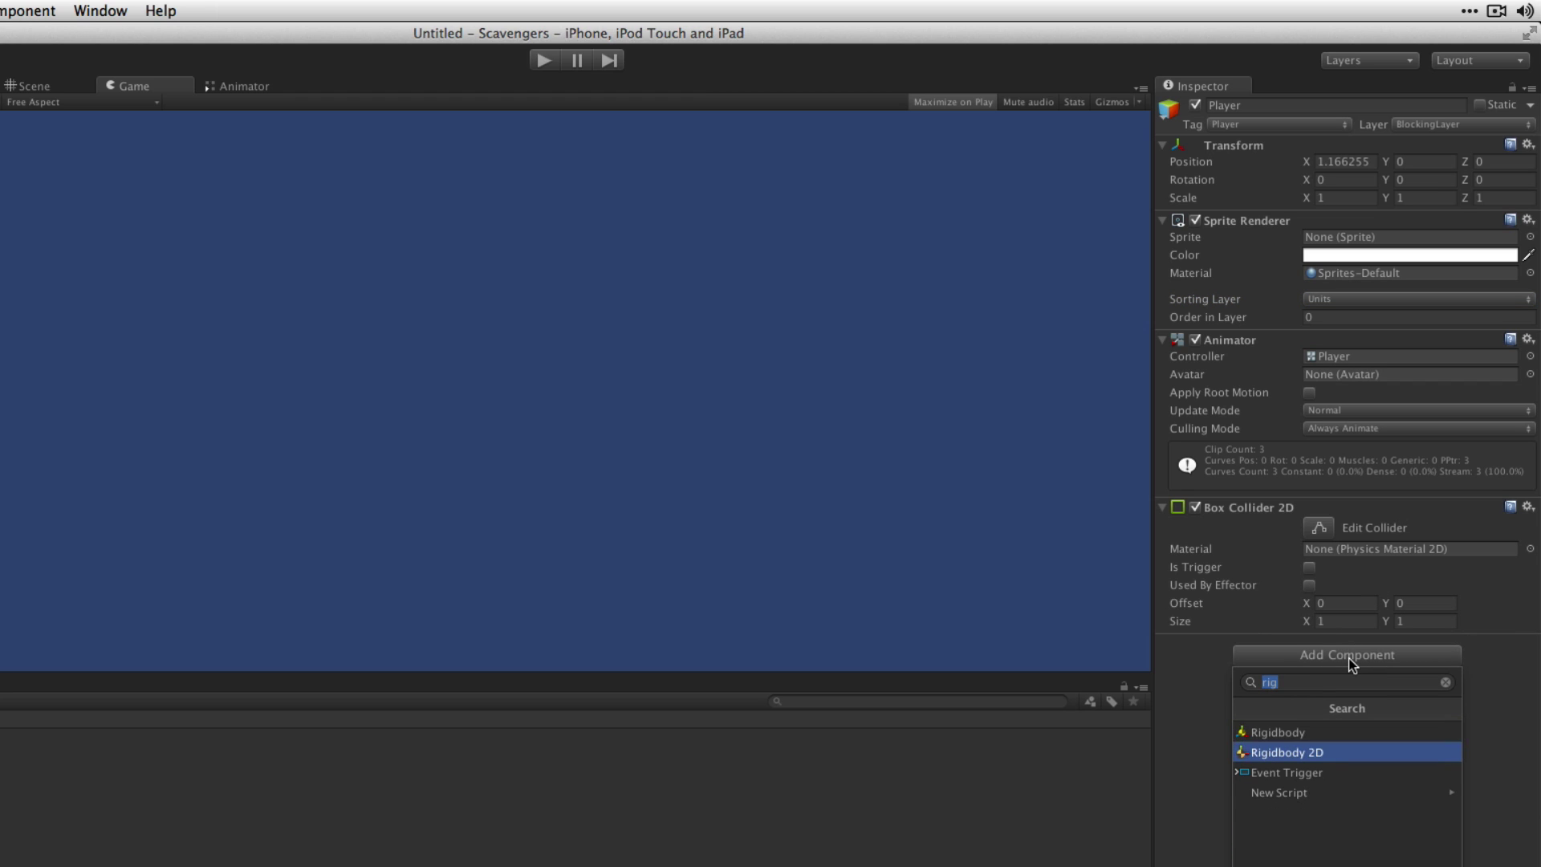
key("Return")
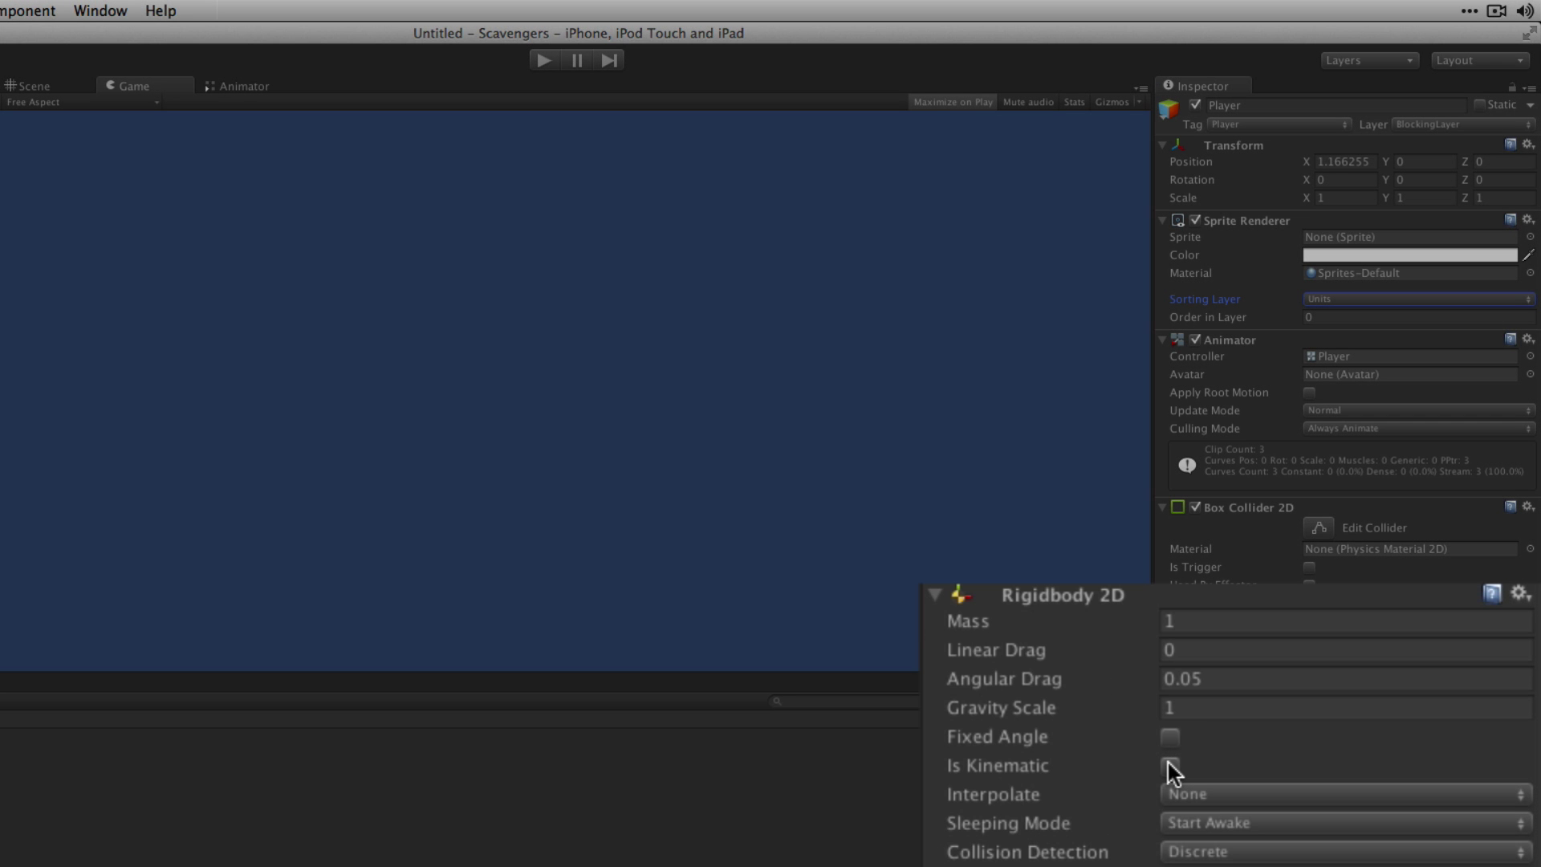
left_click(1309, 751)
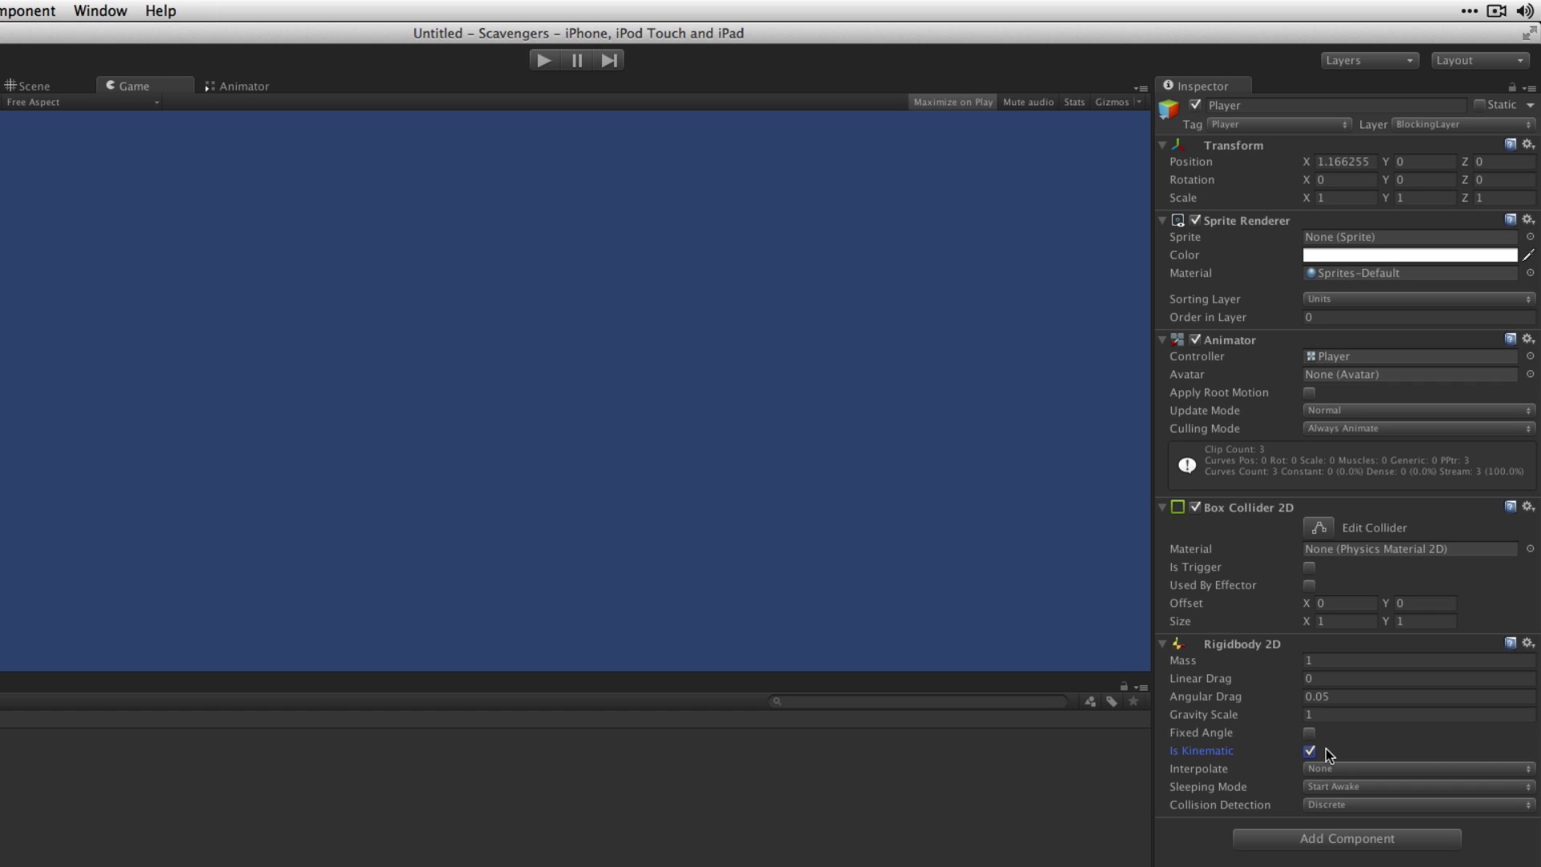
Step: Set the Player's box collider size to 0.9 by 0.9 and save the object as a prefab in the Prefabs folder
left_click(1393, 619)
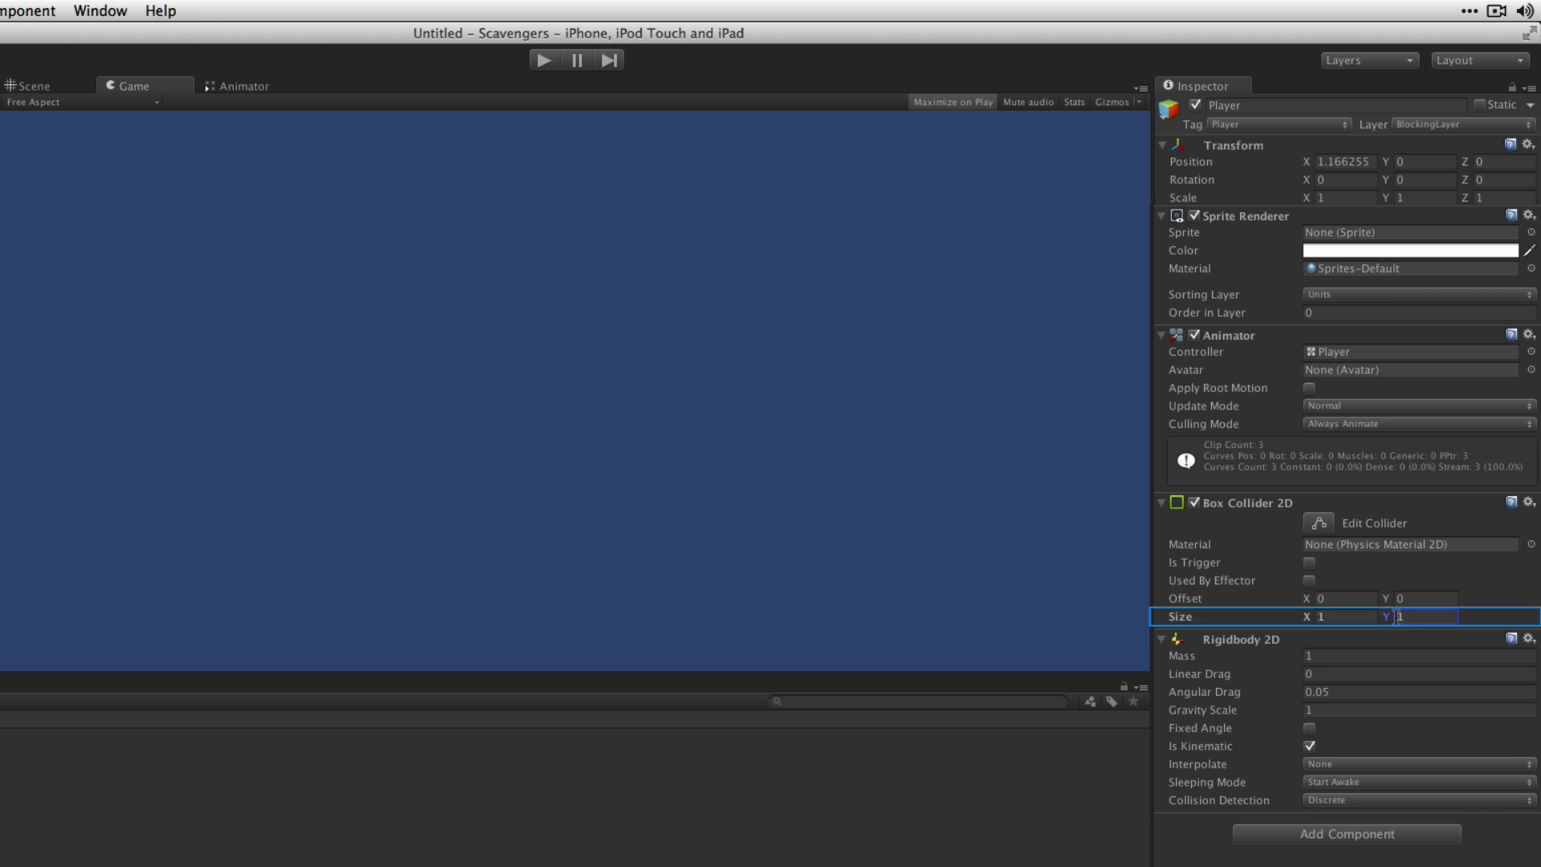
left_click(1340, 615)
type("0.9")
key("Tab")
type("0.9")
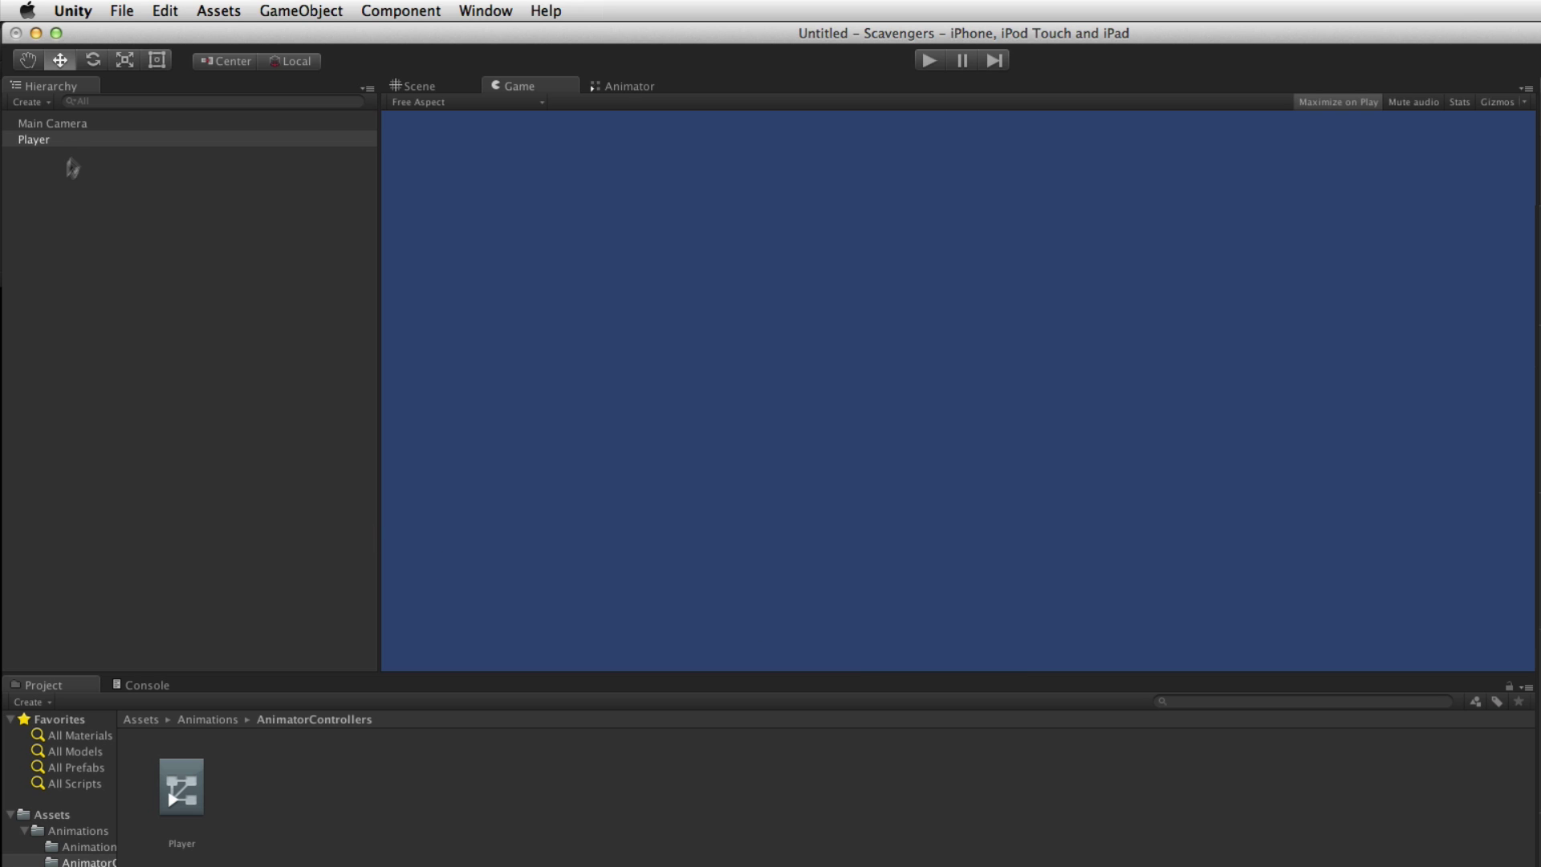
left_click_drag(76, 146, 71, 714)
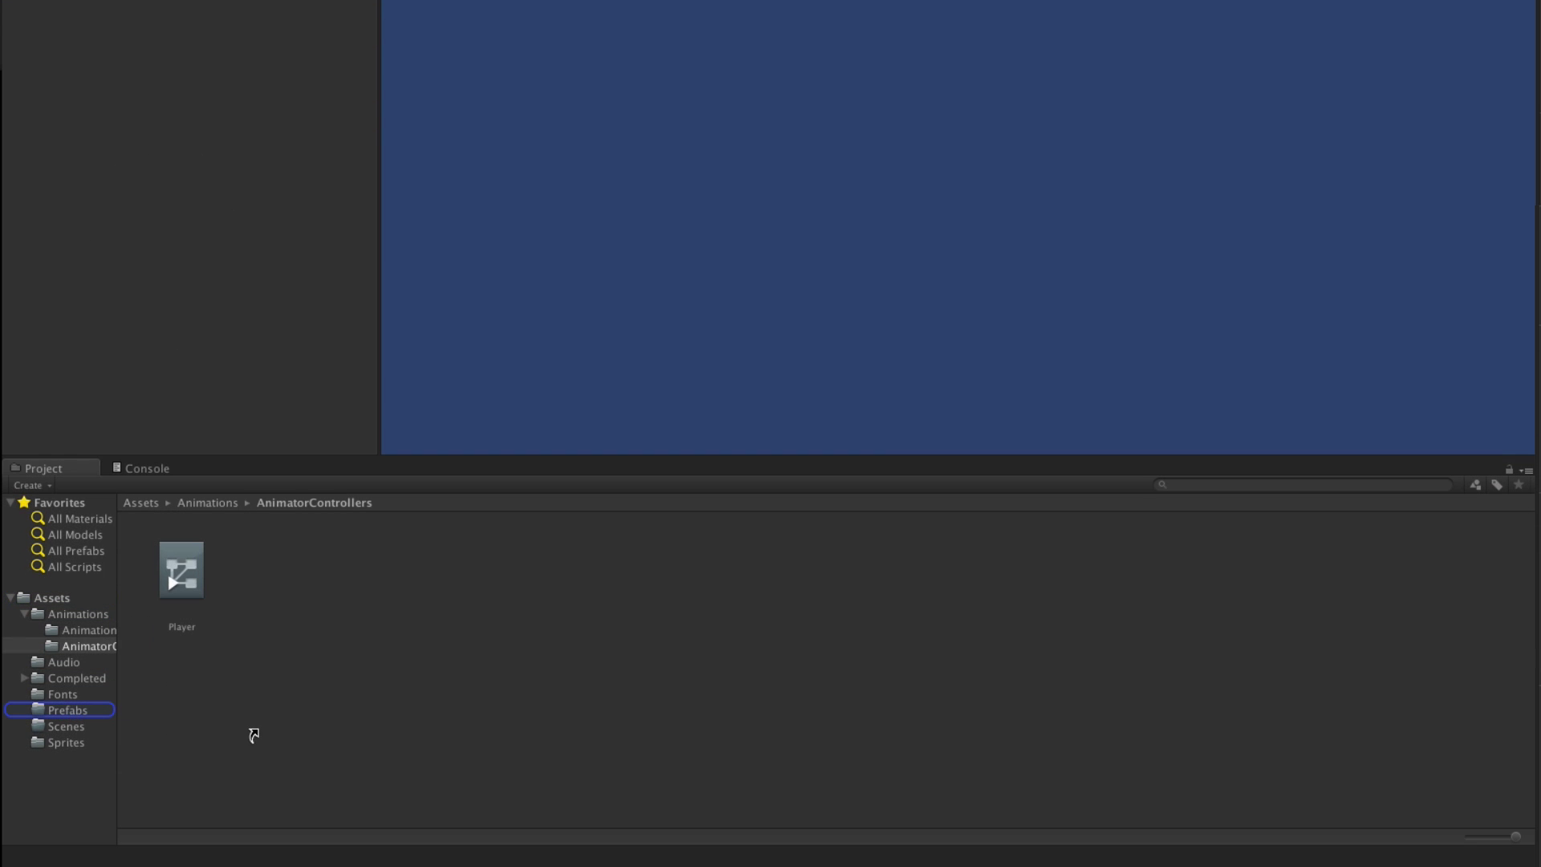
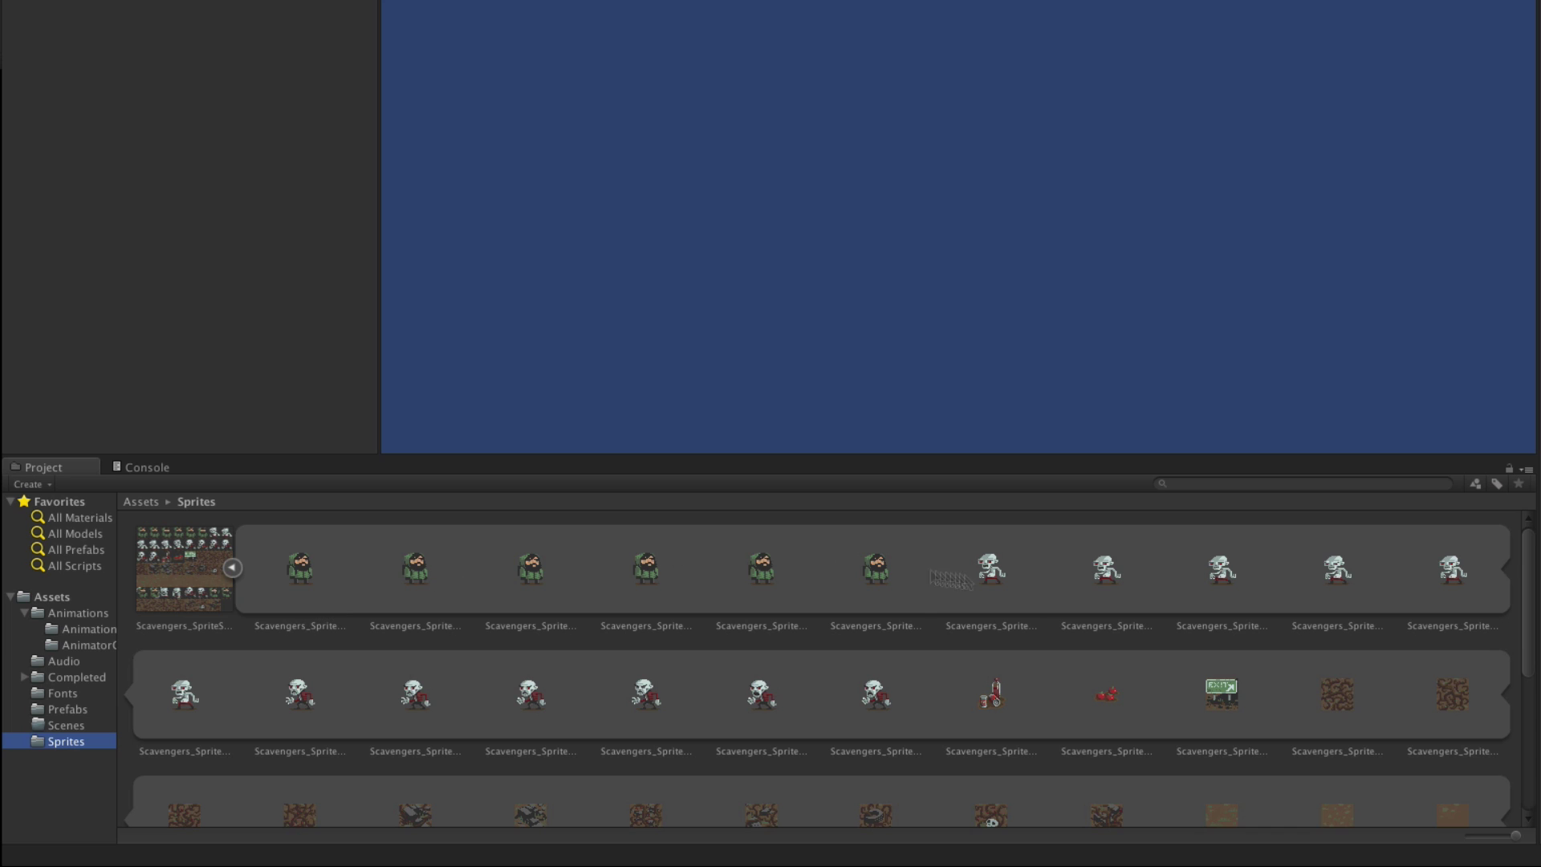
Step: Add the first six enemy sprites of the Scavengers sprite sheet to the Enemy1 object as an animation
left_click(991, 571)
left_click(184, 695, "shift")
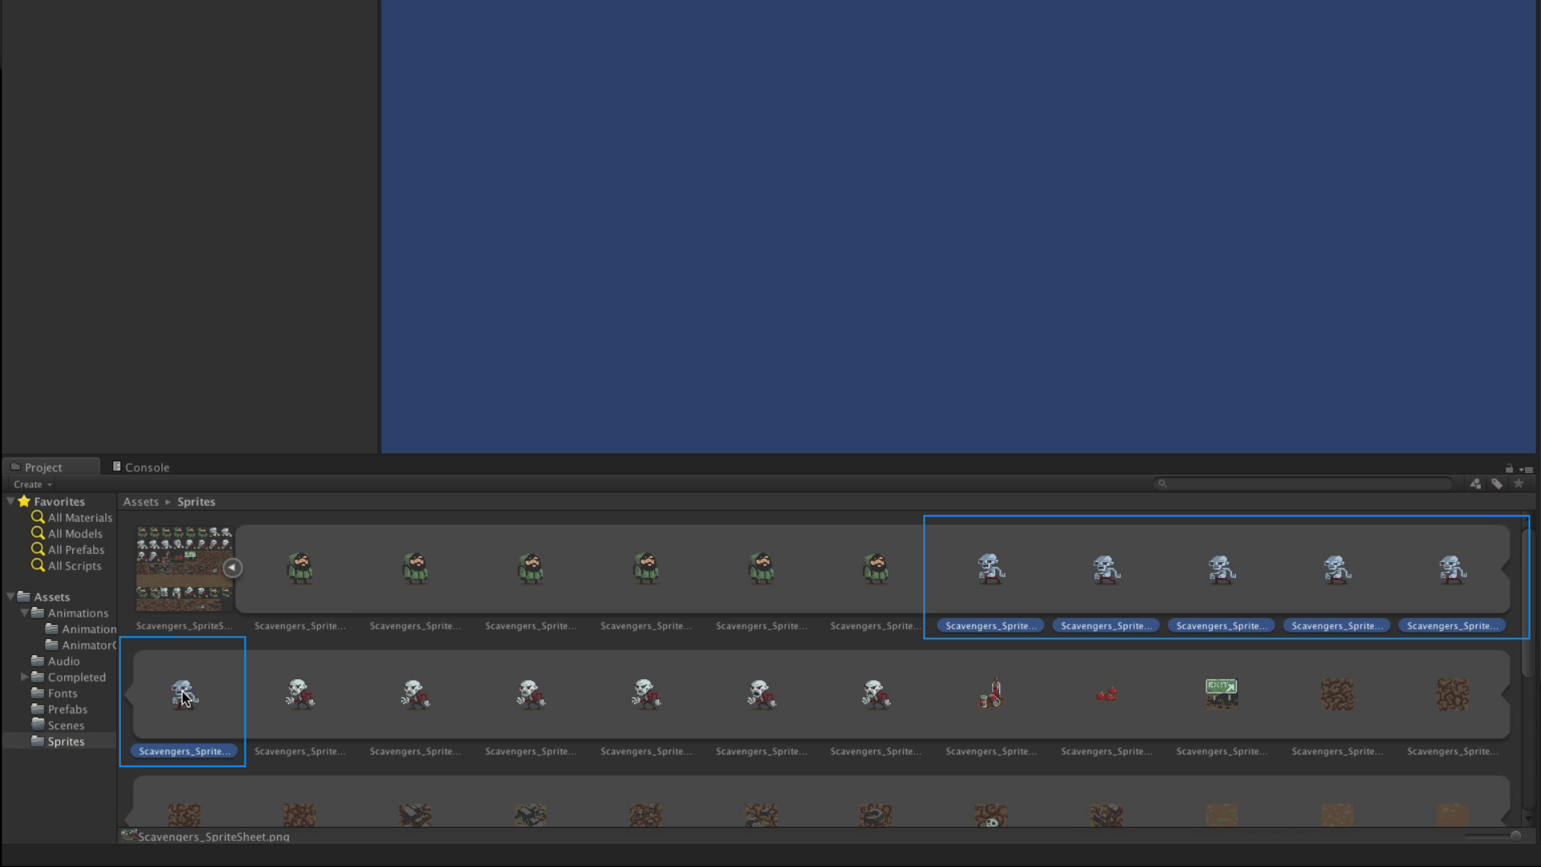
left_click_drag(184, 695, 80, 142)
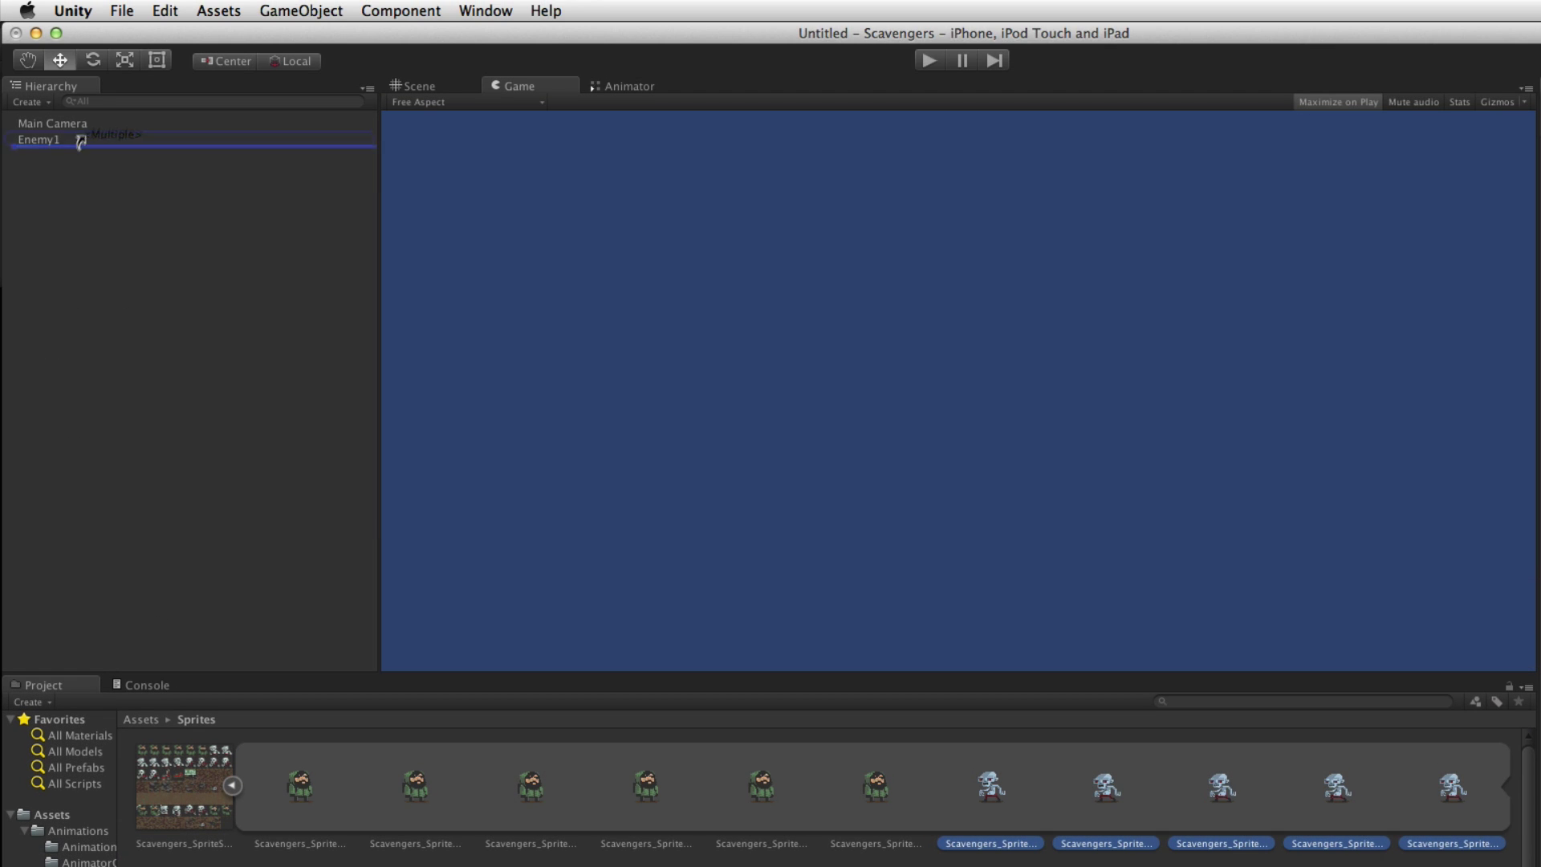
Step: Save the enemy's idle animation as Enemy1Idle in the Animations subfolder of Assets/Animations
type("Enemy1Idle")
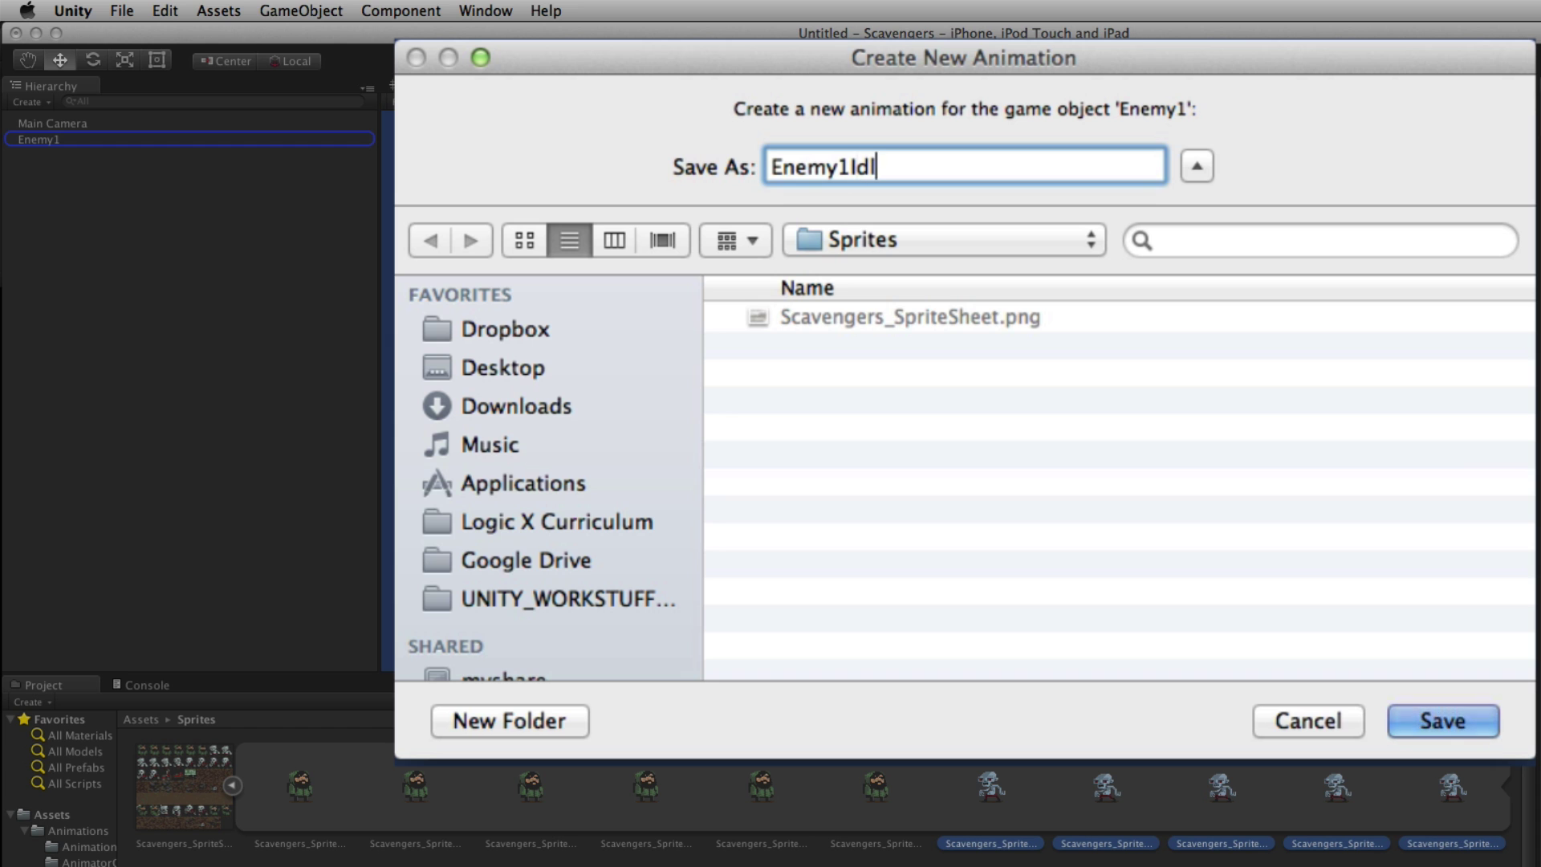
key("super+Up")
double_click(890, 348)
double_click(891, 314)
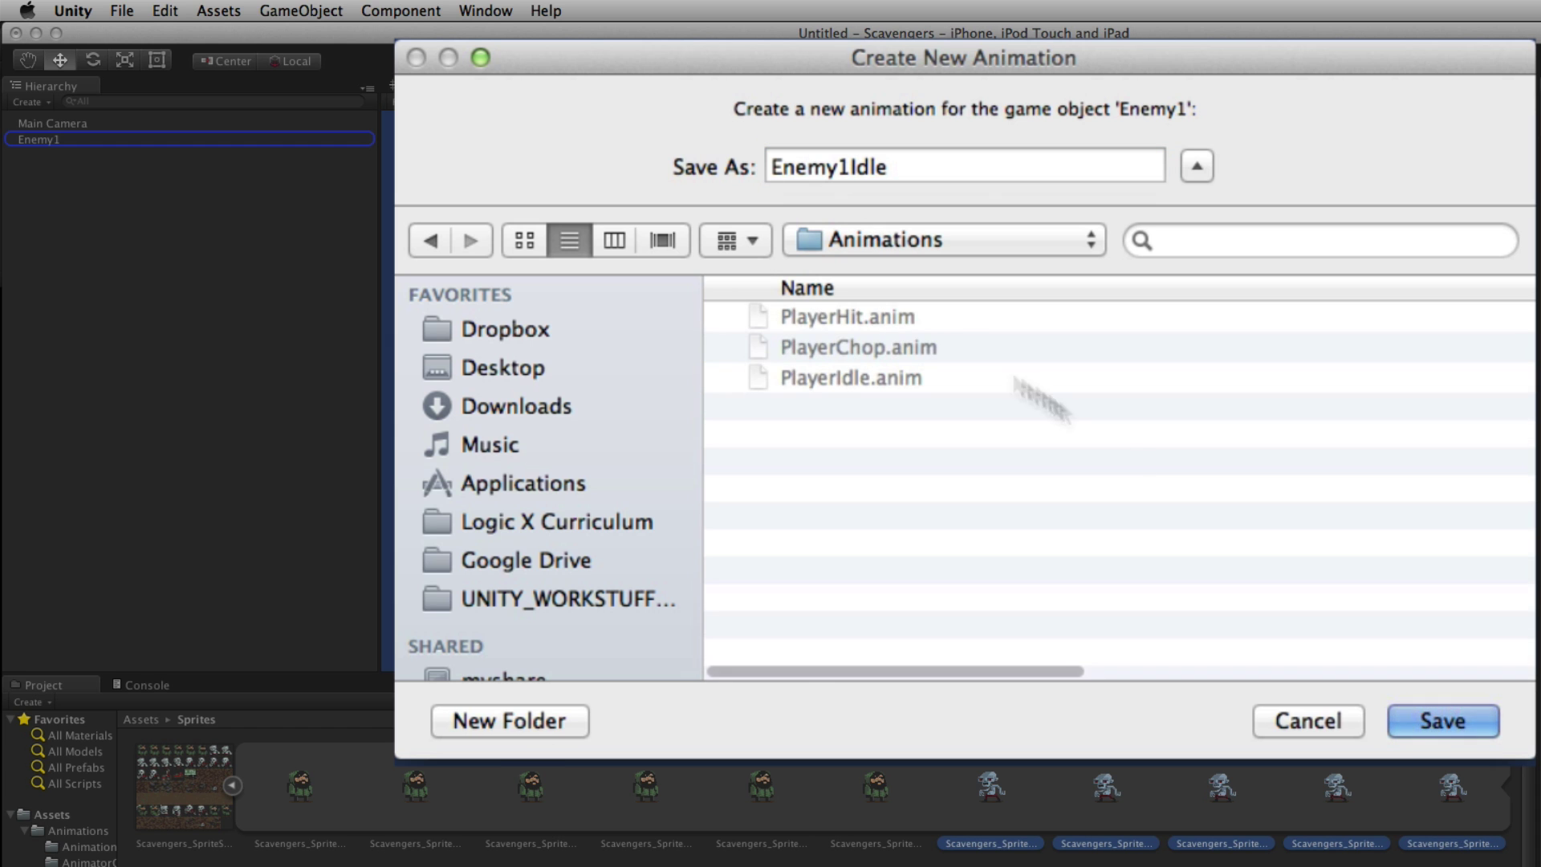
left_click(1263, 602)
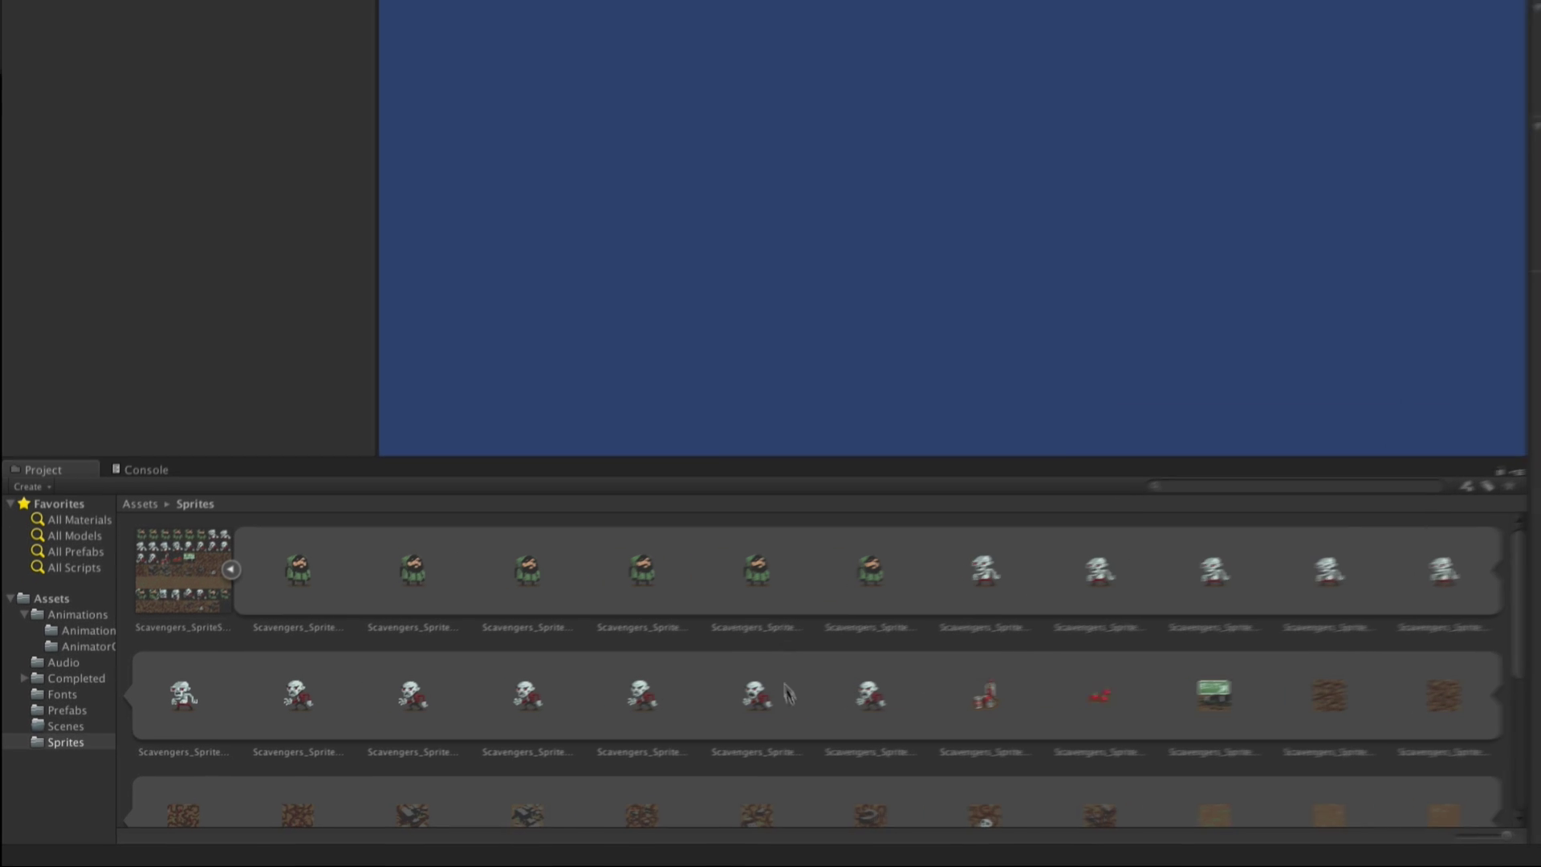
Step: Add sprites Scavengers_SpriteSheet_42 and Scavengers_SpriteSheet_43 to the Enemy1 object as a second animation
scroll(863, 646, "down", 5)
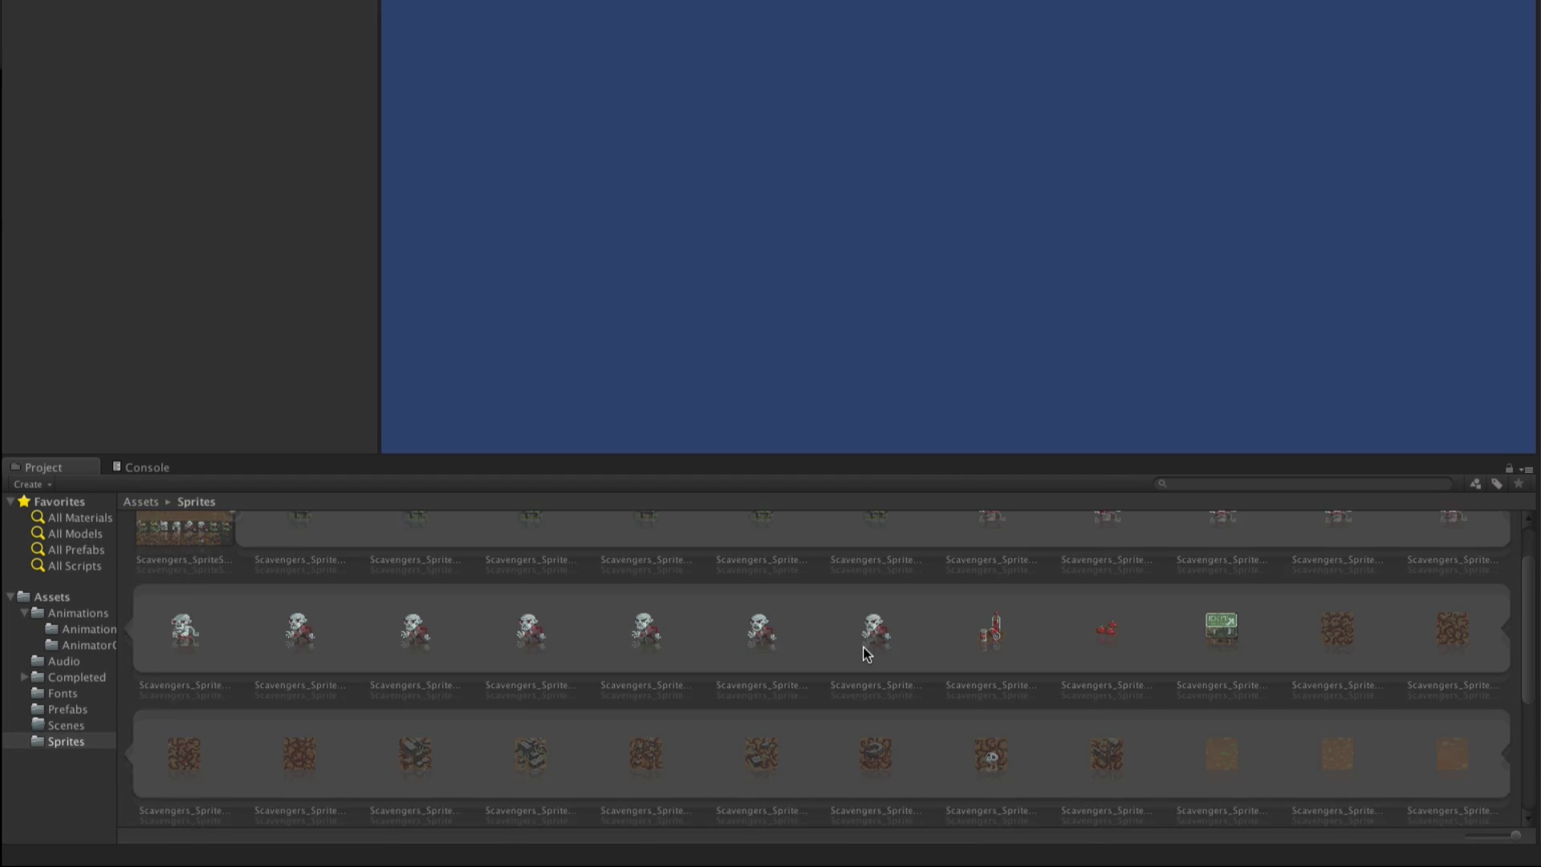
left_click(984, 678)
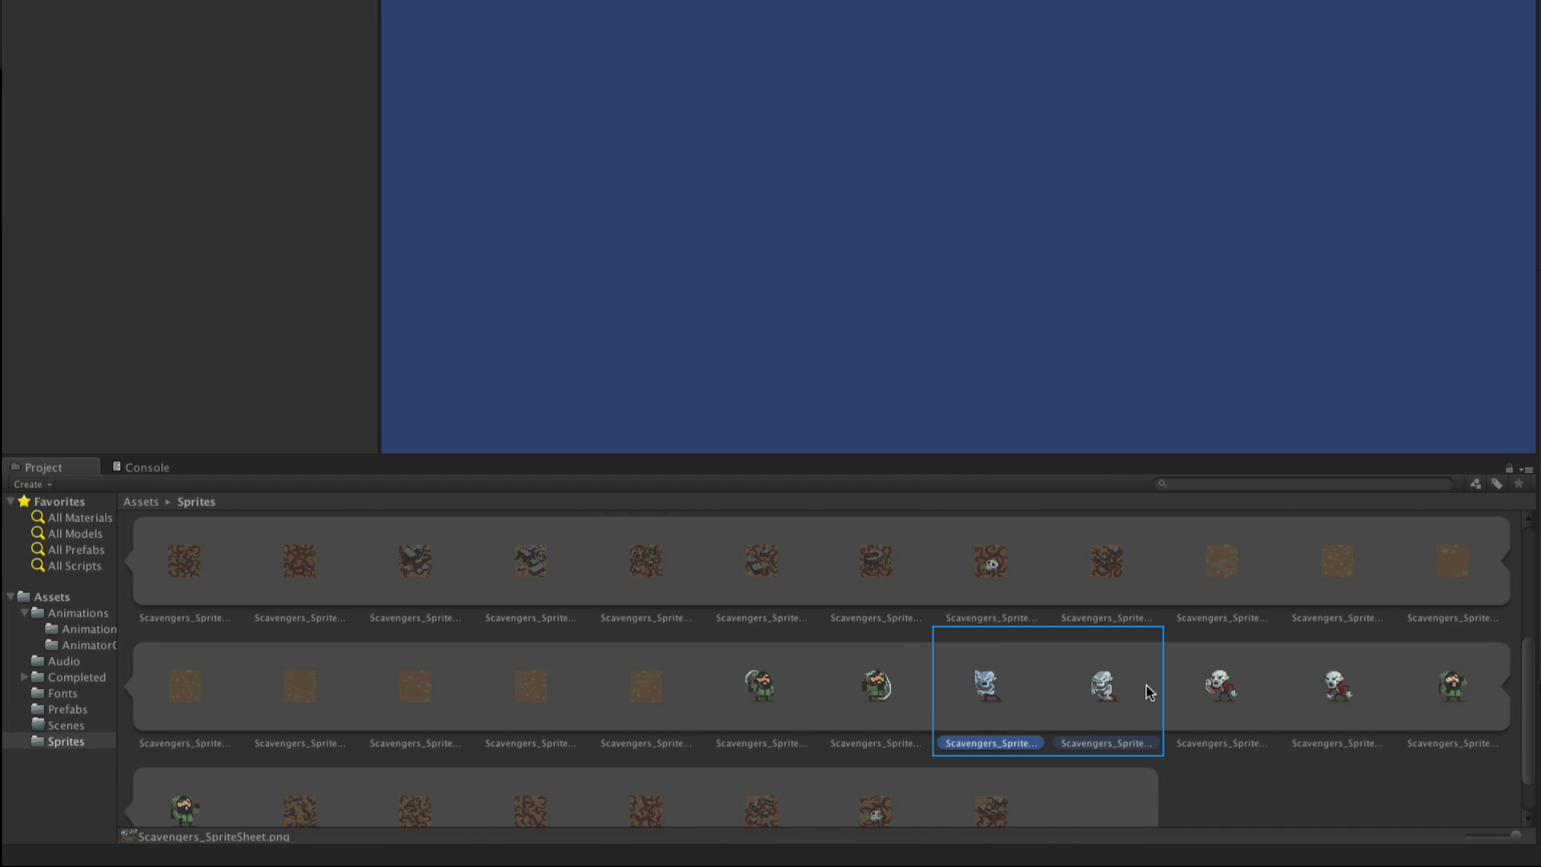
left_click(1099, 683, "shift")
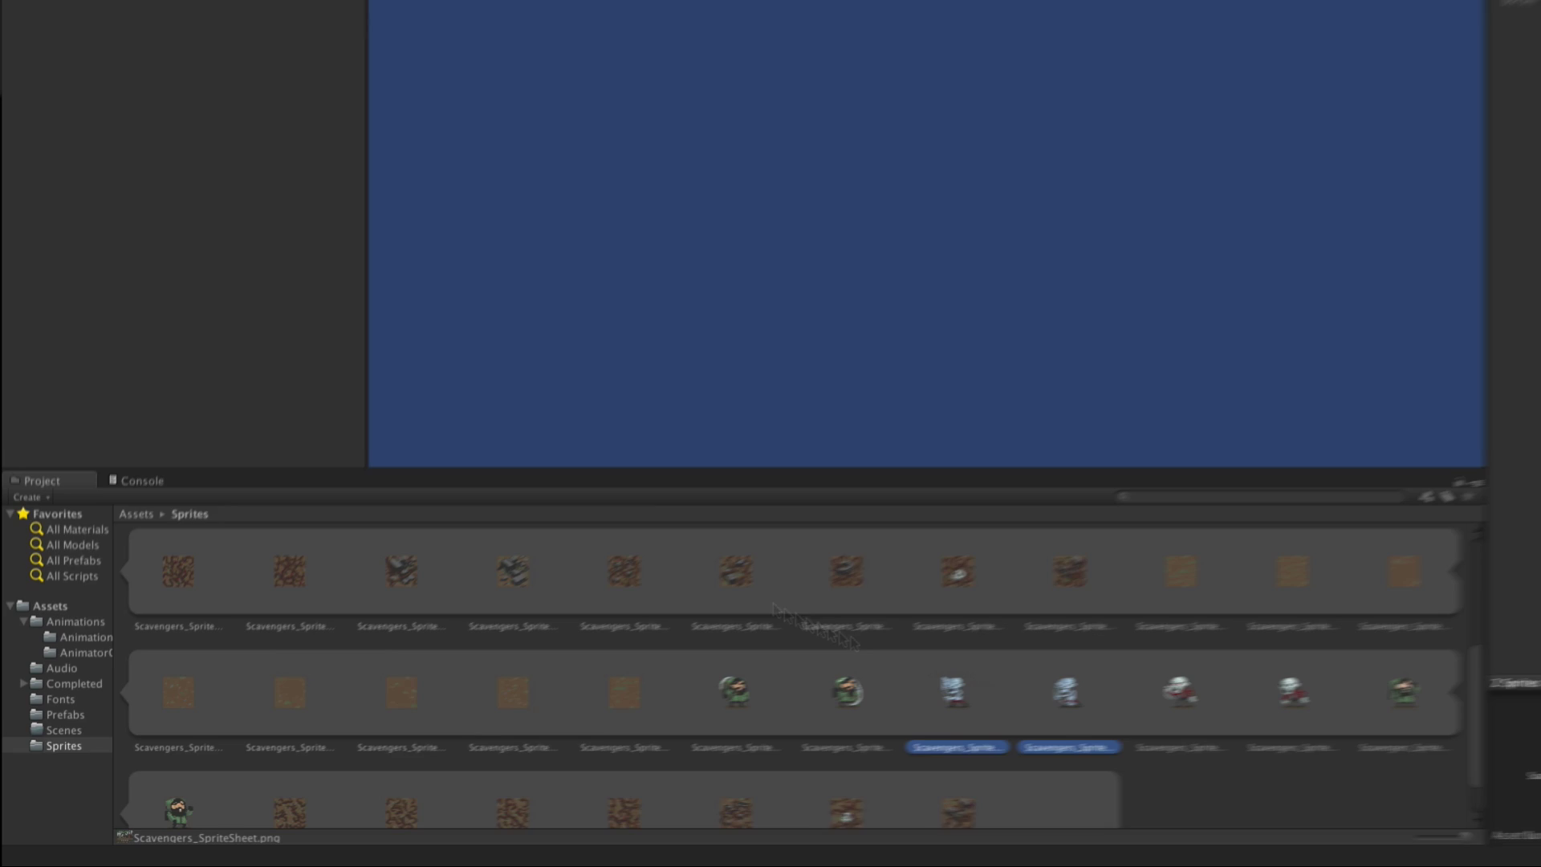
left_click_drag(772, 606, 48, 112)
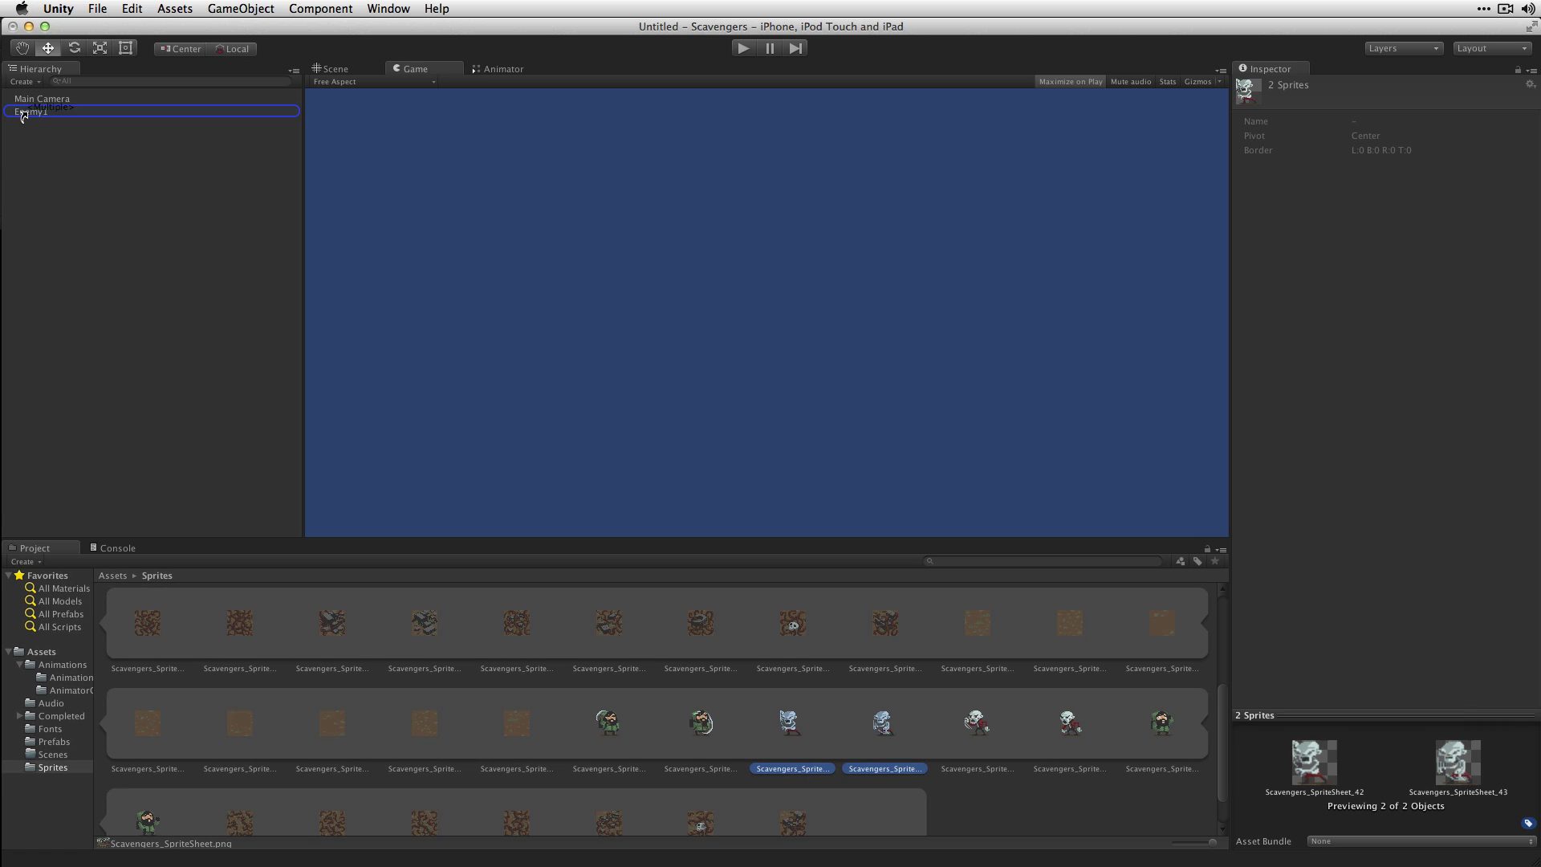
Step: Save the second enemy animation as Enemy1Attack in the Animations subfolder of Assets/Animations
type("Enemy1Attack")
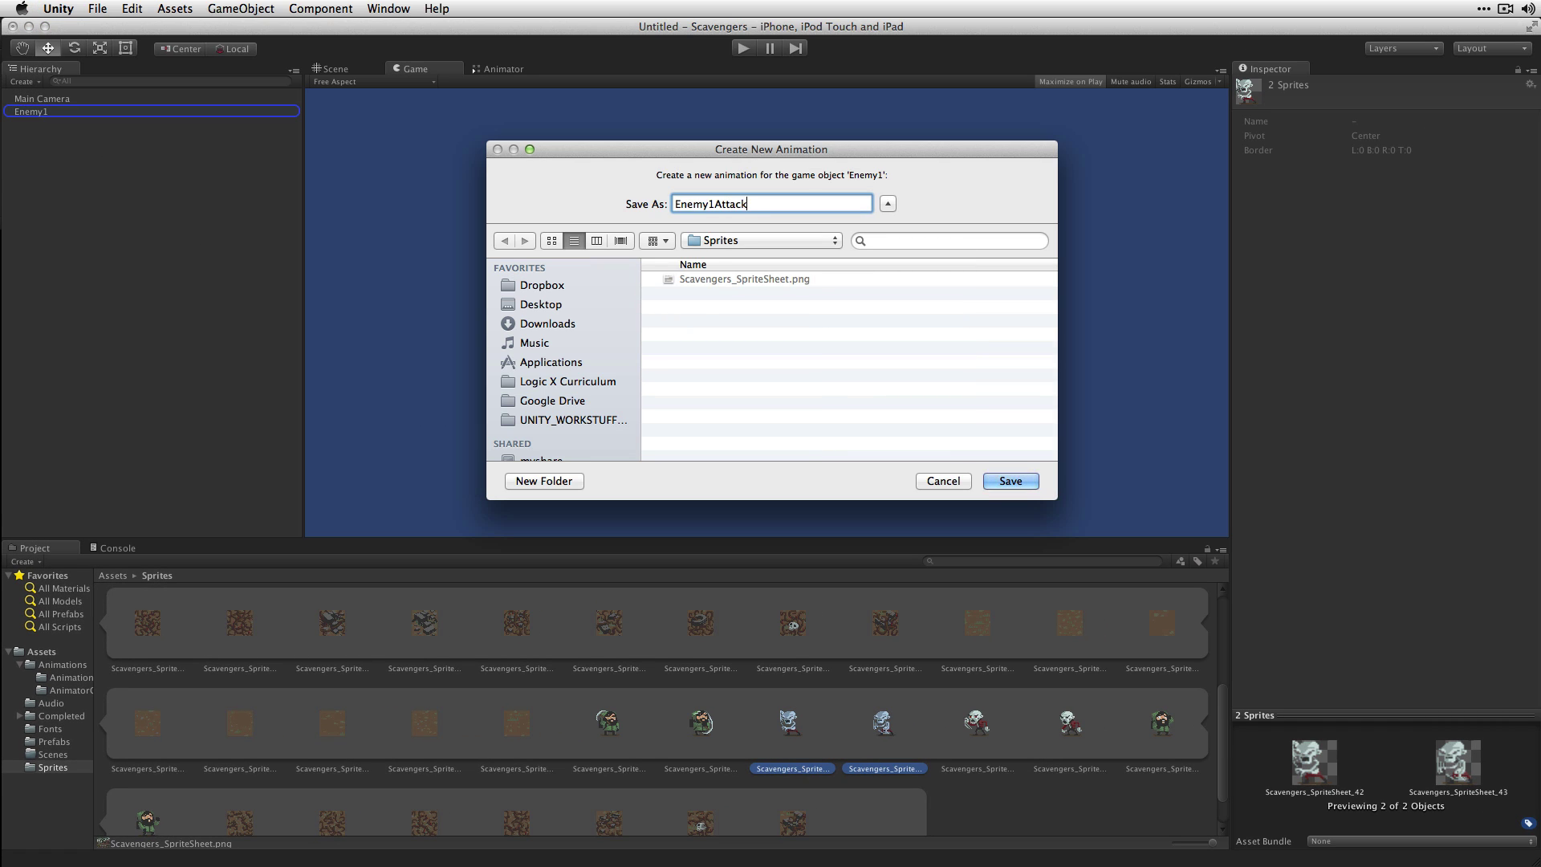
key("super+Up")
double_click(703, 295)
key("Return")
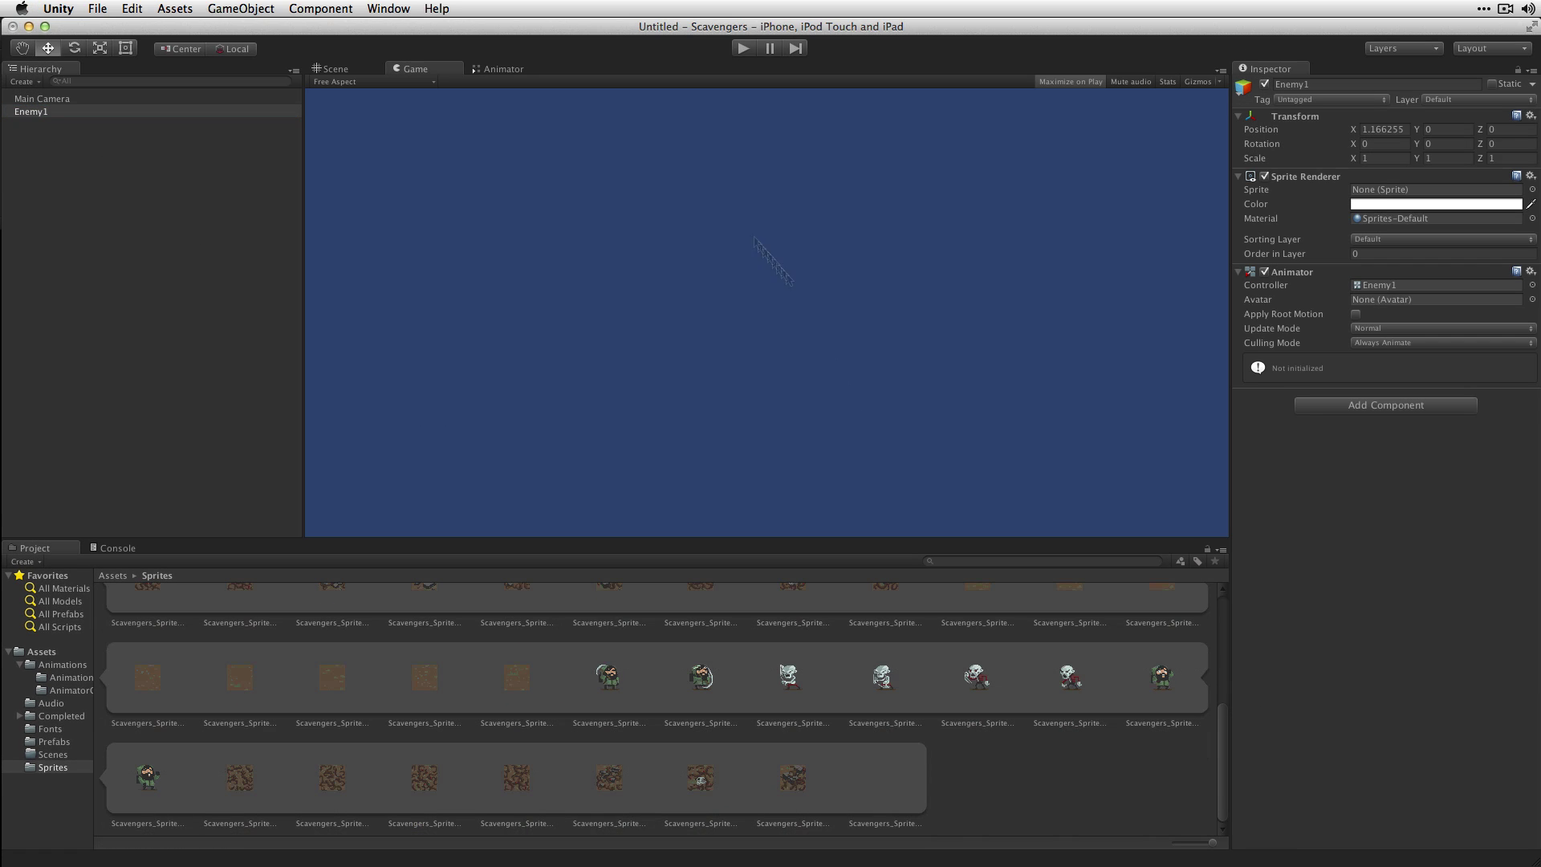
Step: Run the scene briefly to preview the Enemy1 object's animation in the game view
left_click(743, 49)
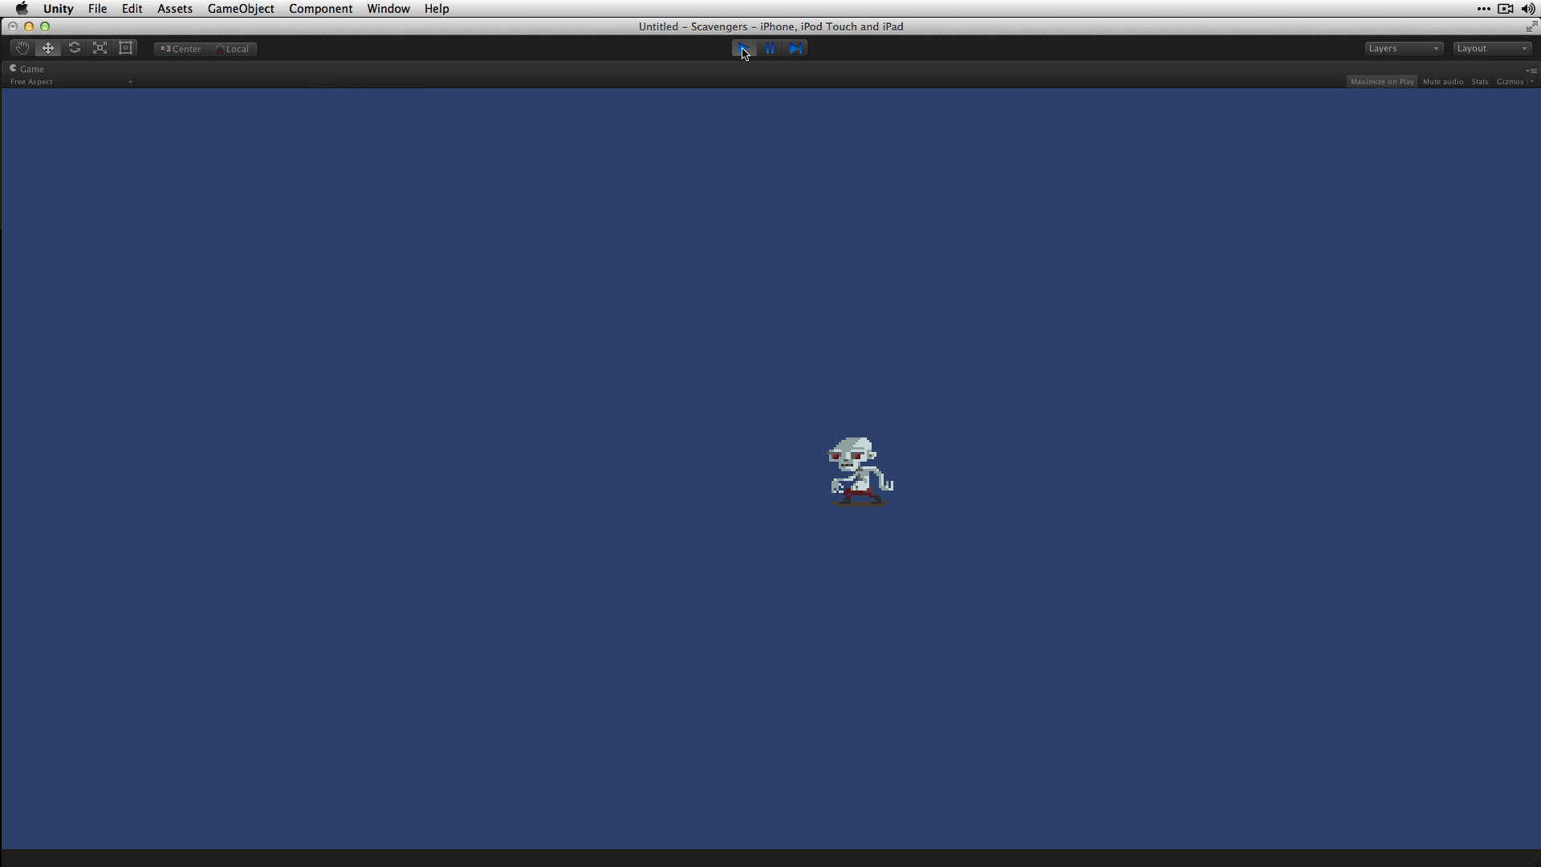
left_click(743, 49)
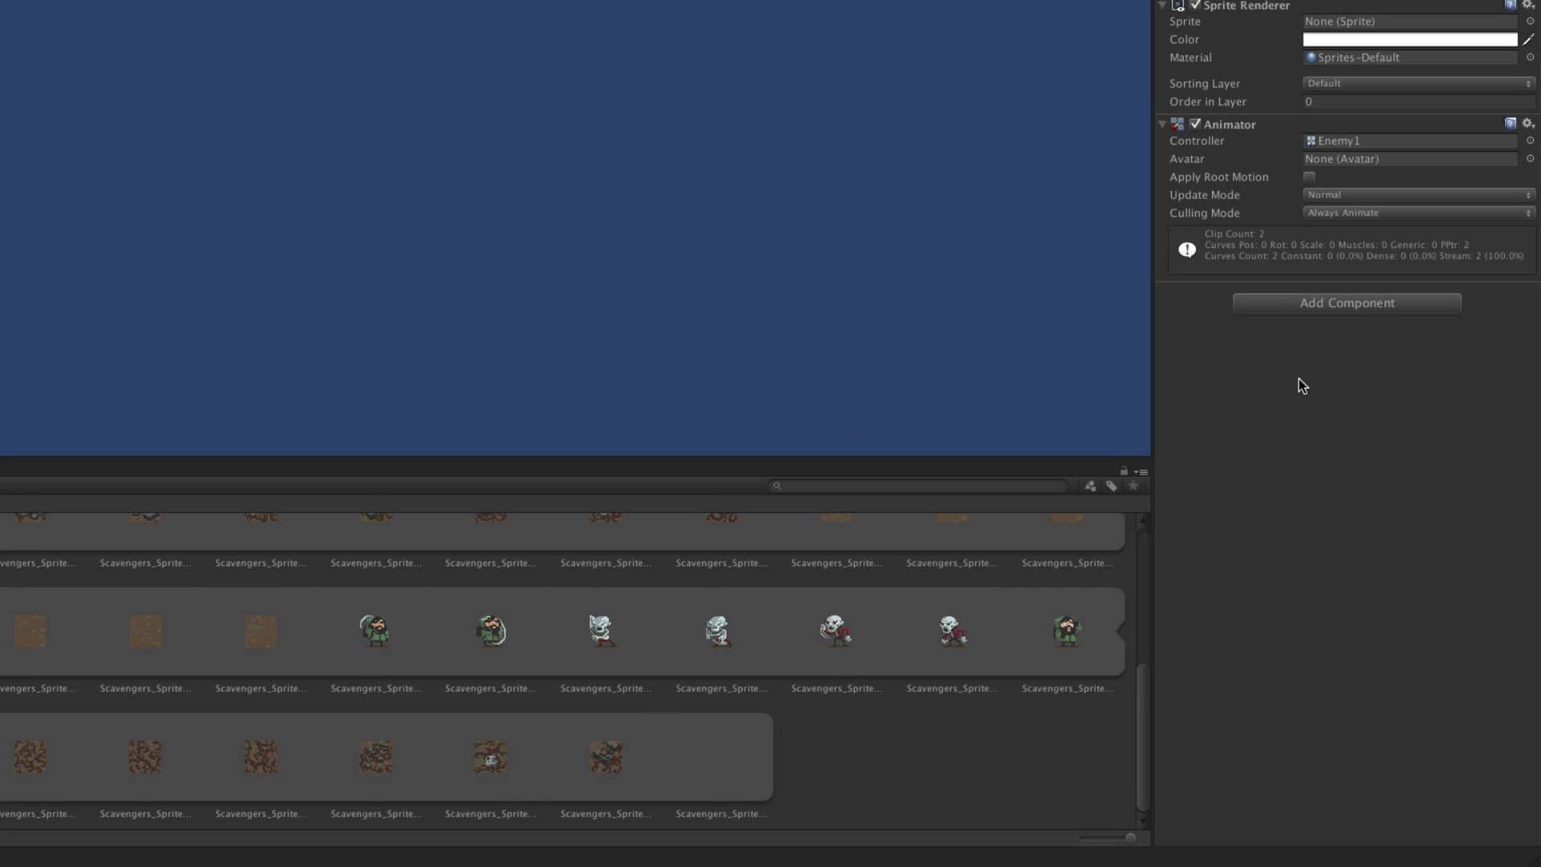
Step: Add a Rigidbody 2D component to the Enemy1 object
left_click(1358, 301)
type("rig")
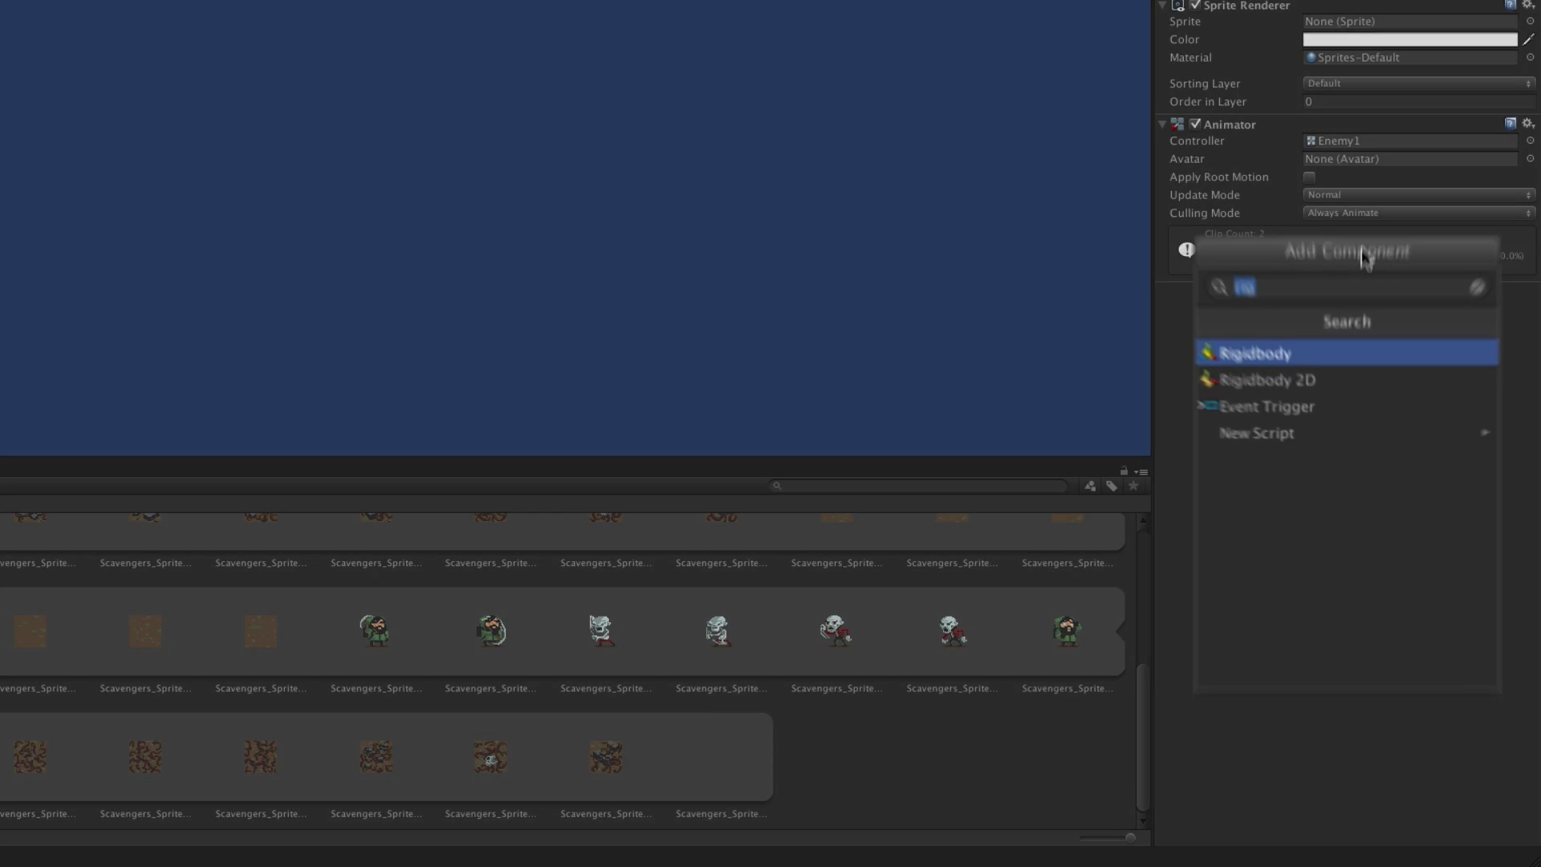
key("Down")
key("Return")
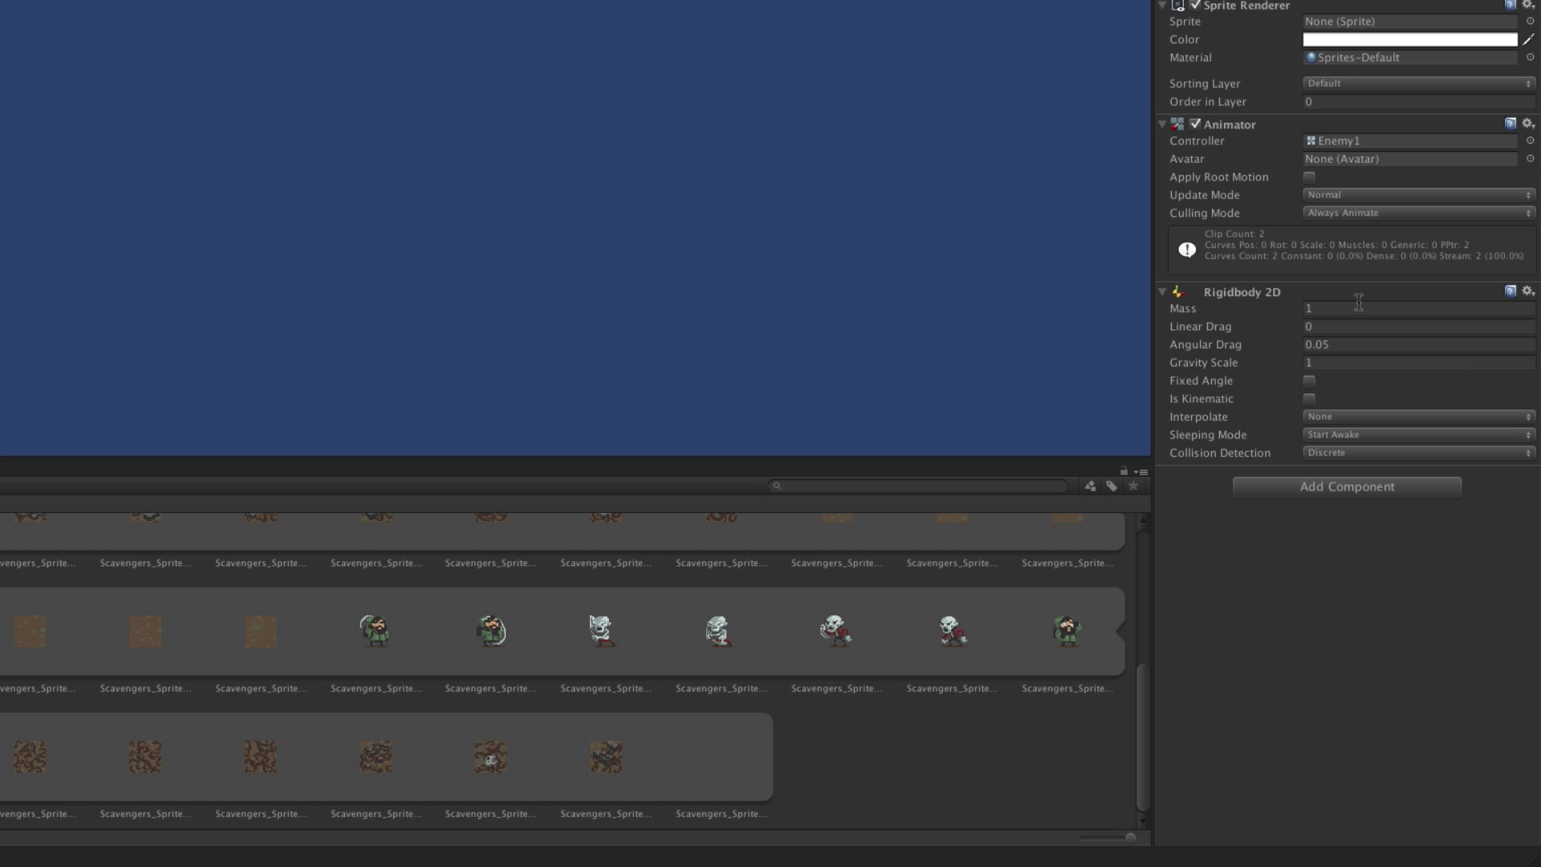
Step: Add a Box Collider 2D component to Enemy1 and make its Rigidbody 2D kinematic
left_click(1332, 488)
type("b")
key("Down")
key("Down")
key("Down")
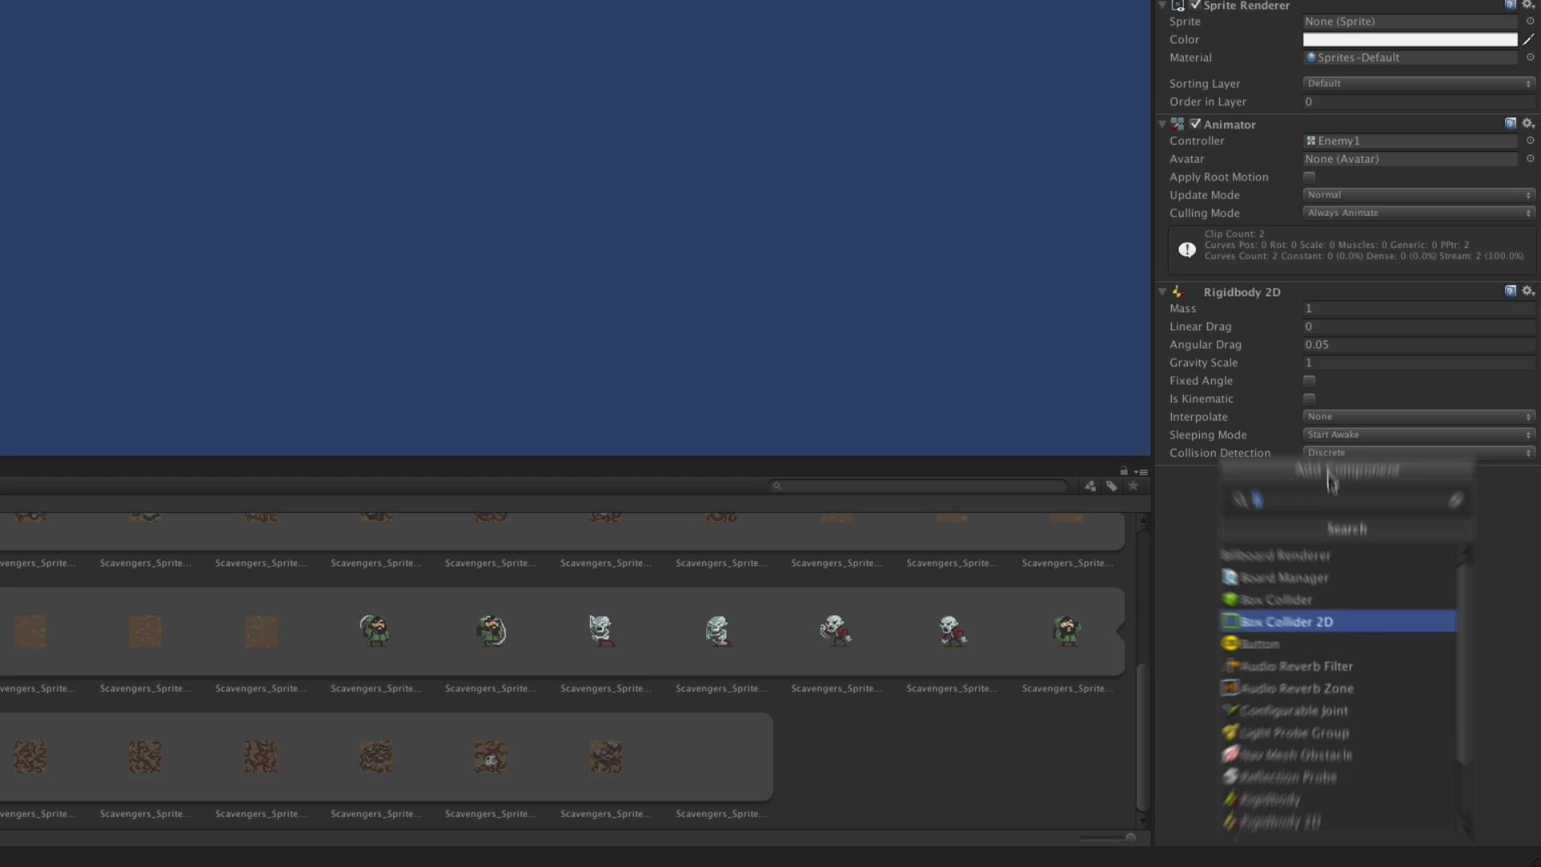
key("Return")
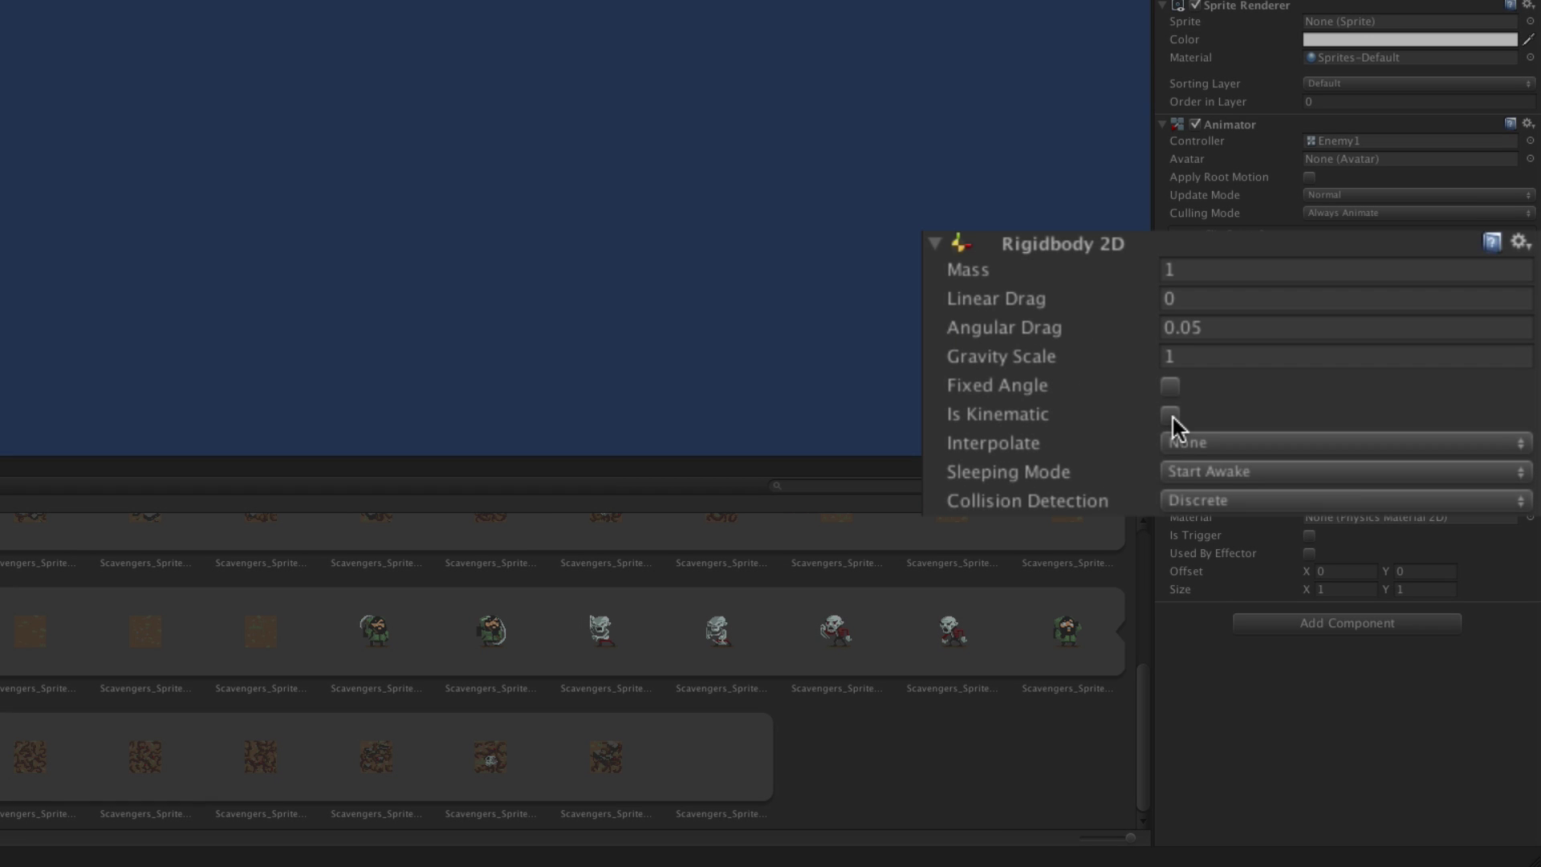
left_click(1309, 399)
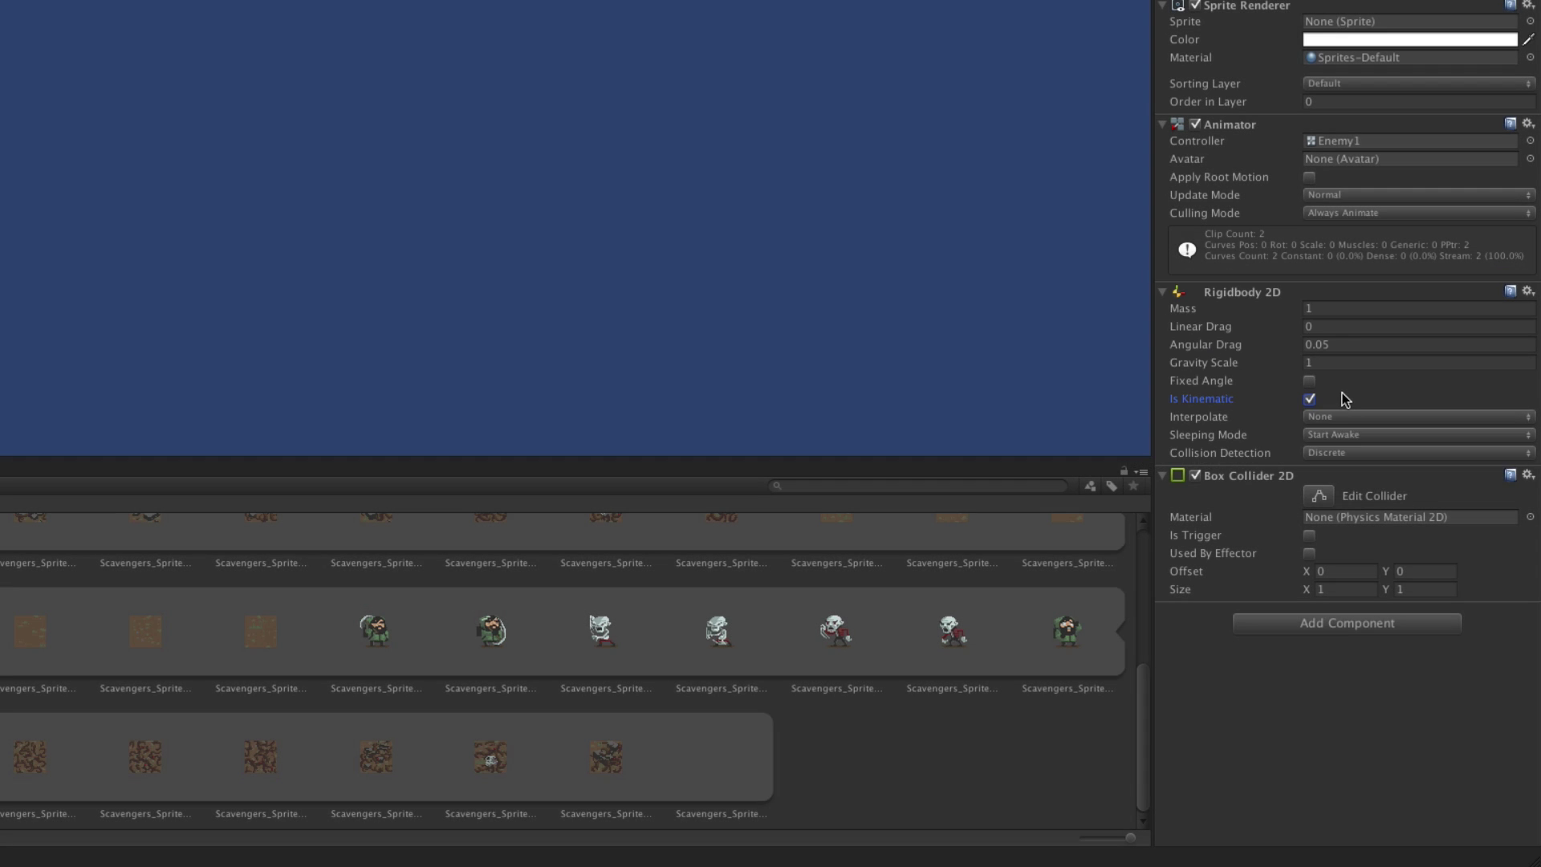
Step: Assign Enemy1 the Enemy tag, the BlockingLayer layer and the Units sorting layer
left_click(1264, 62)
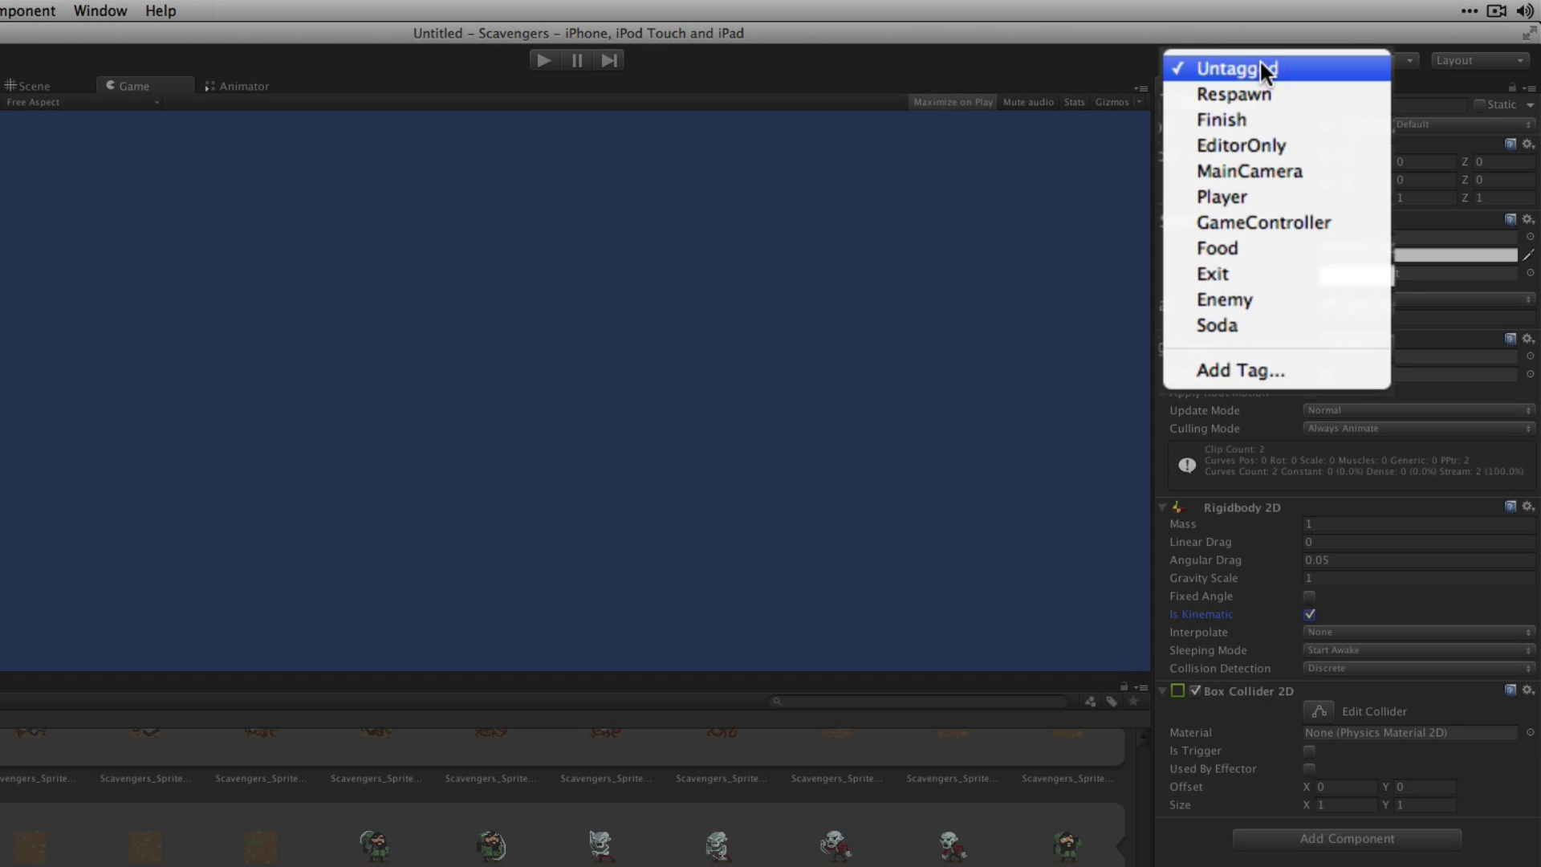
left_click(1276, 300)
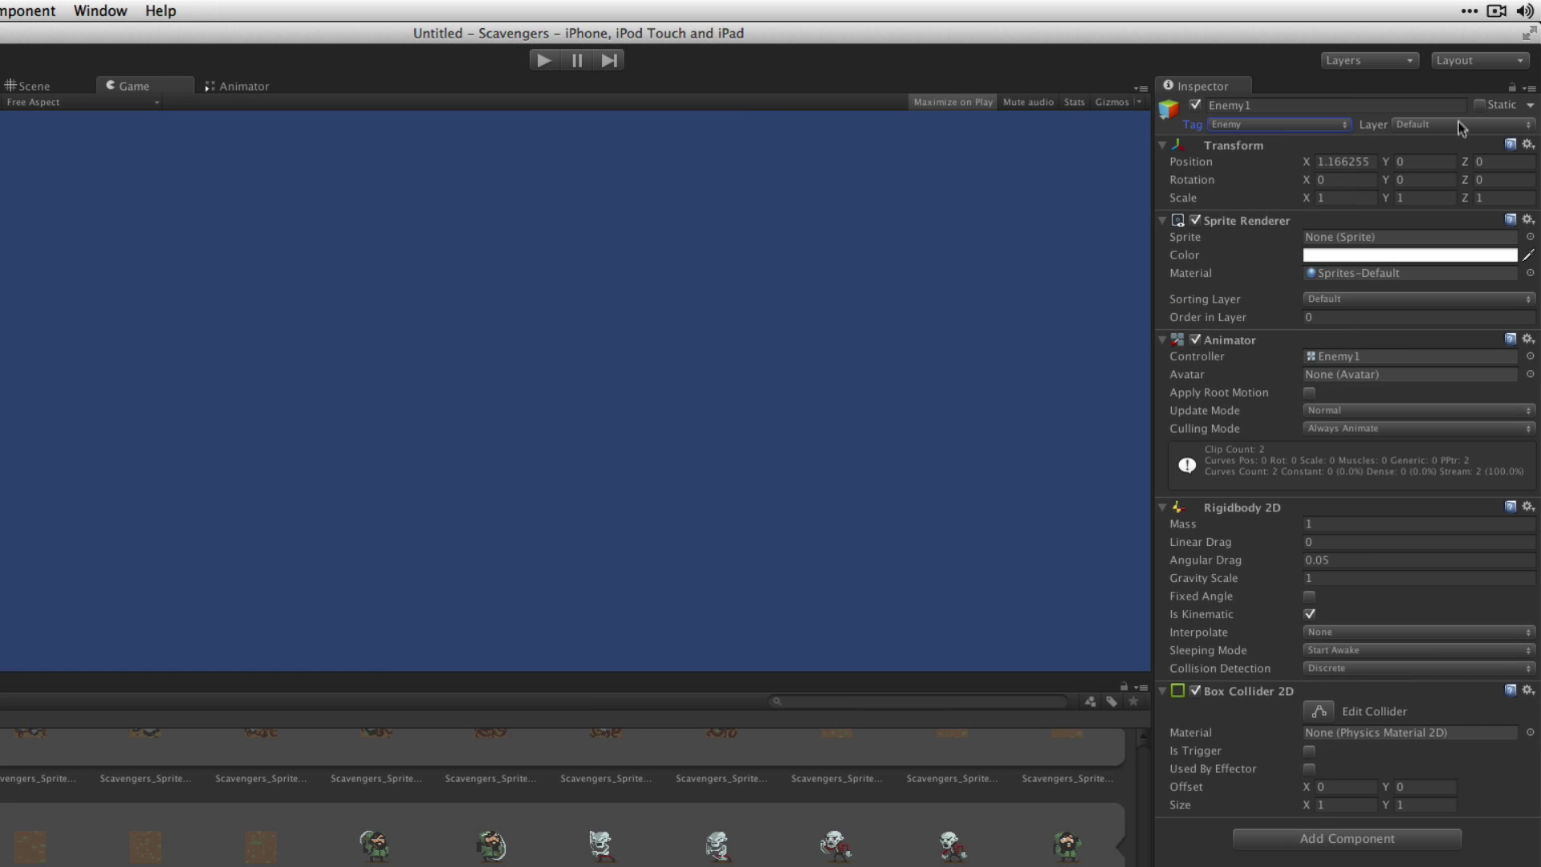
left_click(1460, 126)
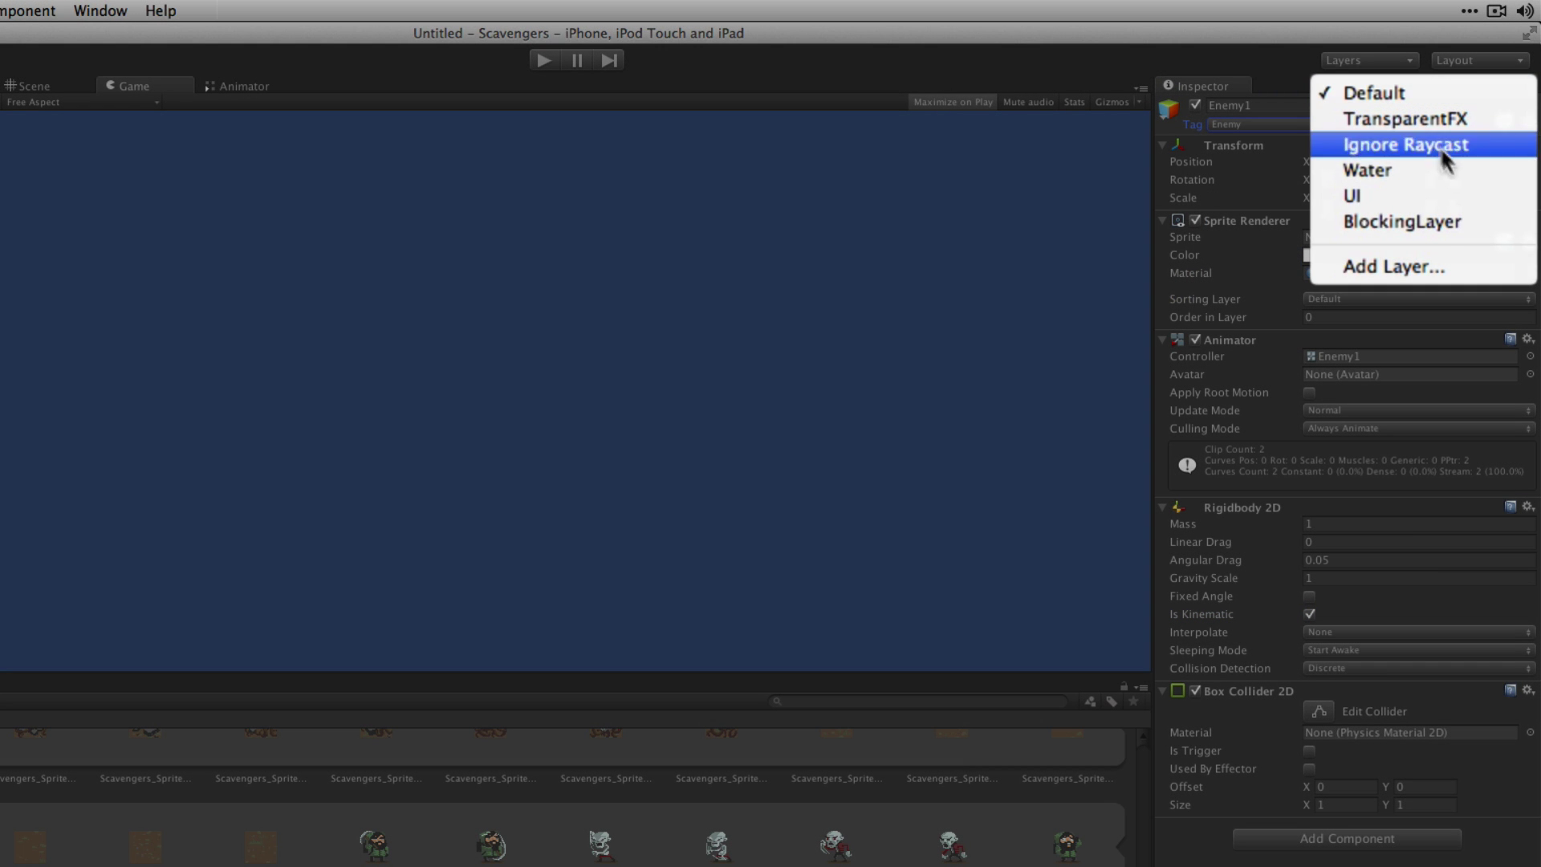
left_click(1433, 222)
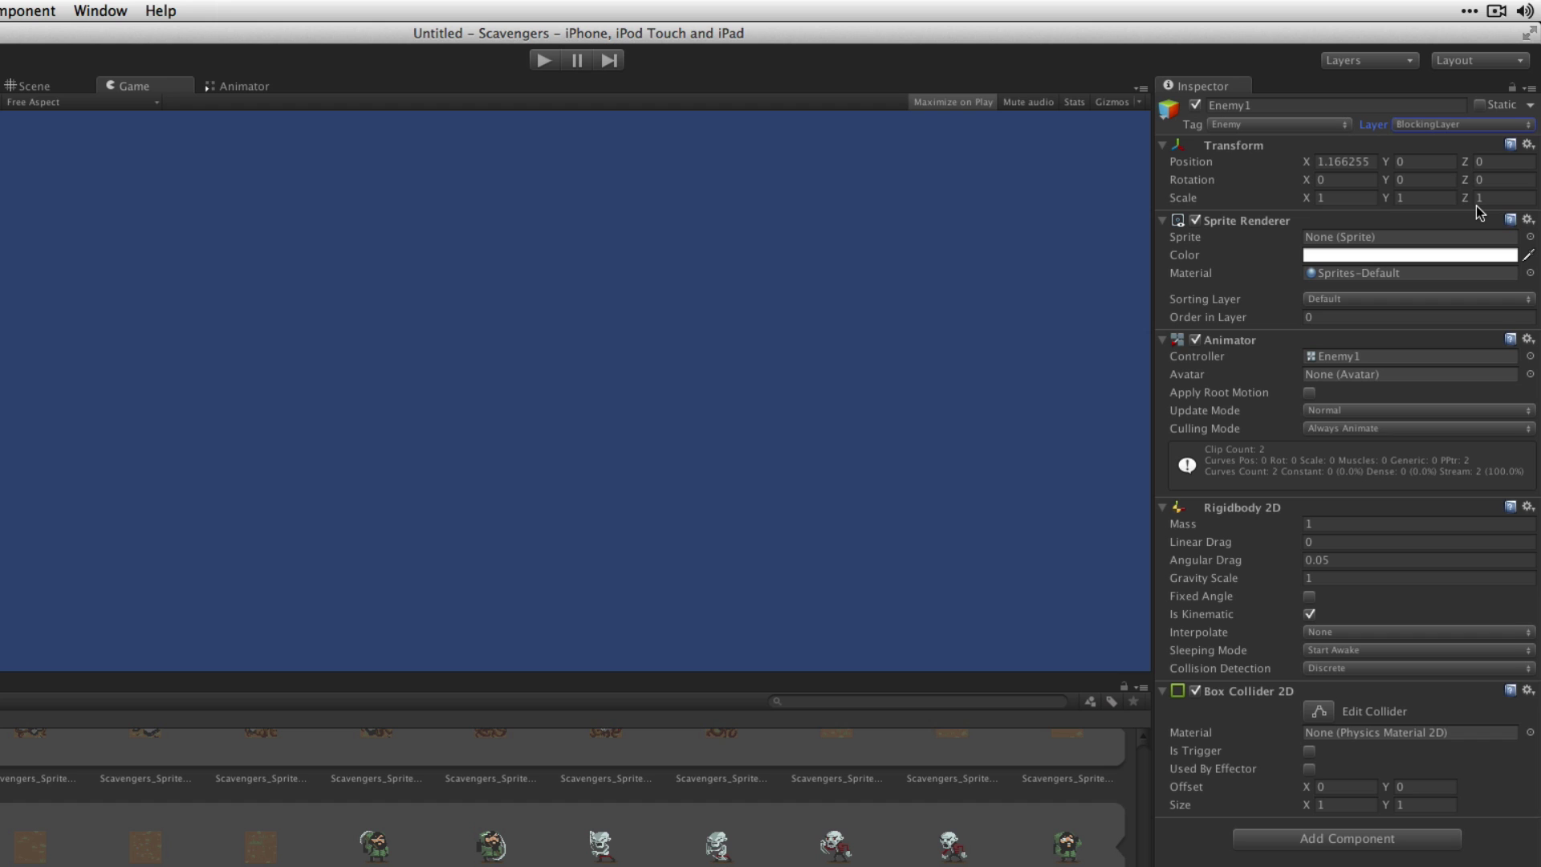
left_click(1441, 298)
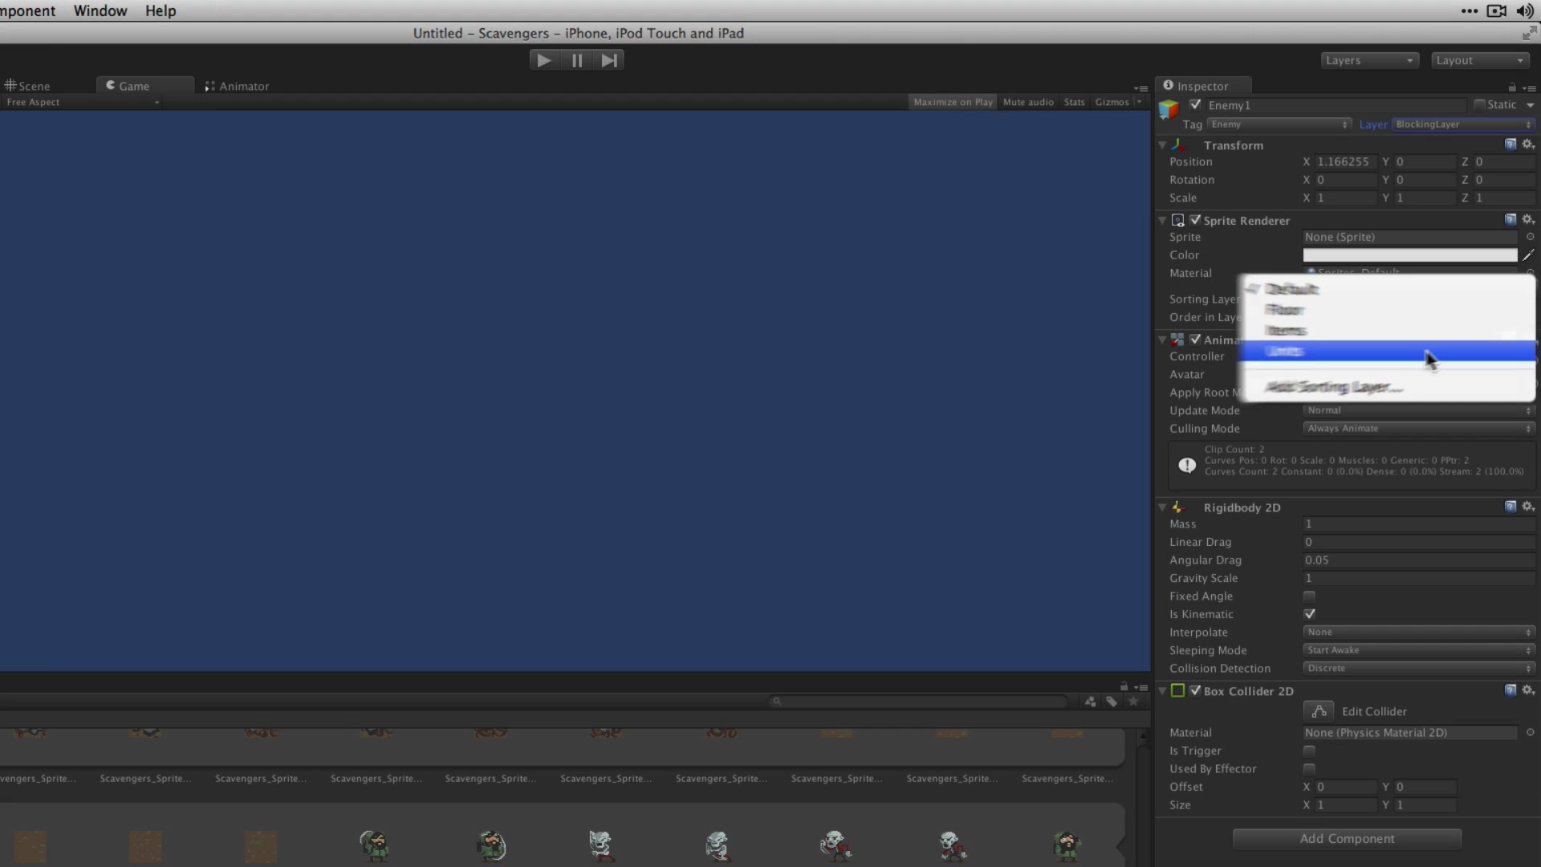
left_click(1397, 353)
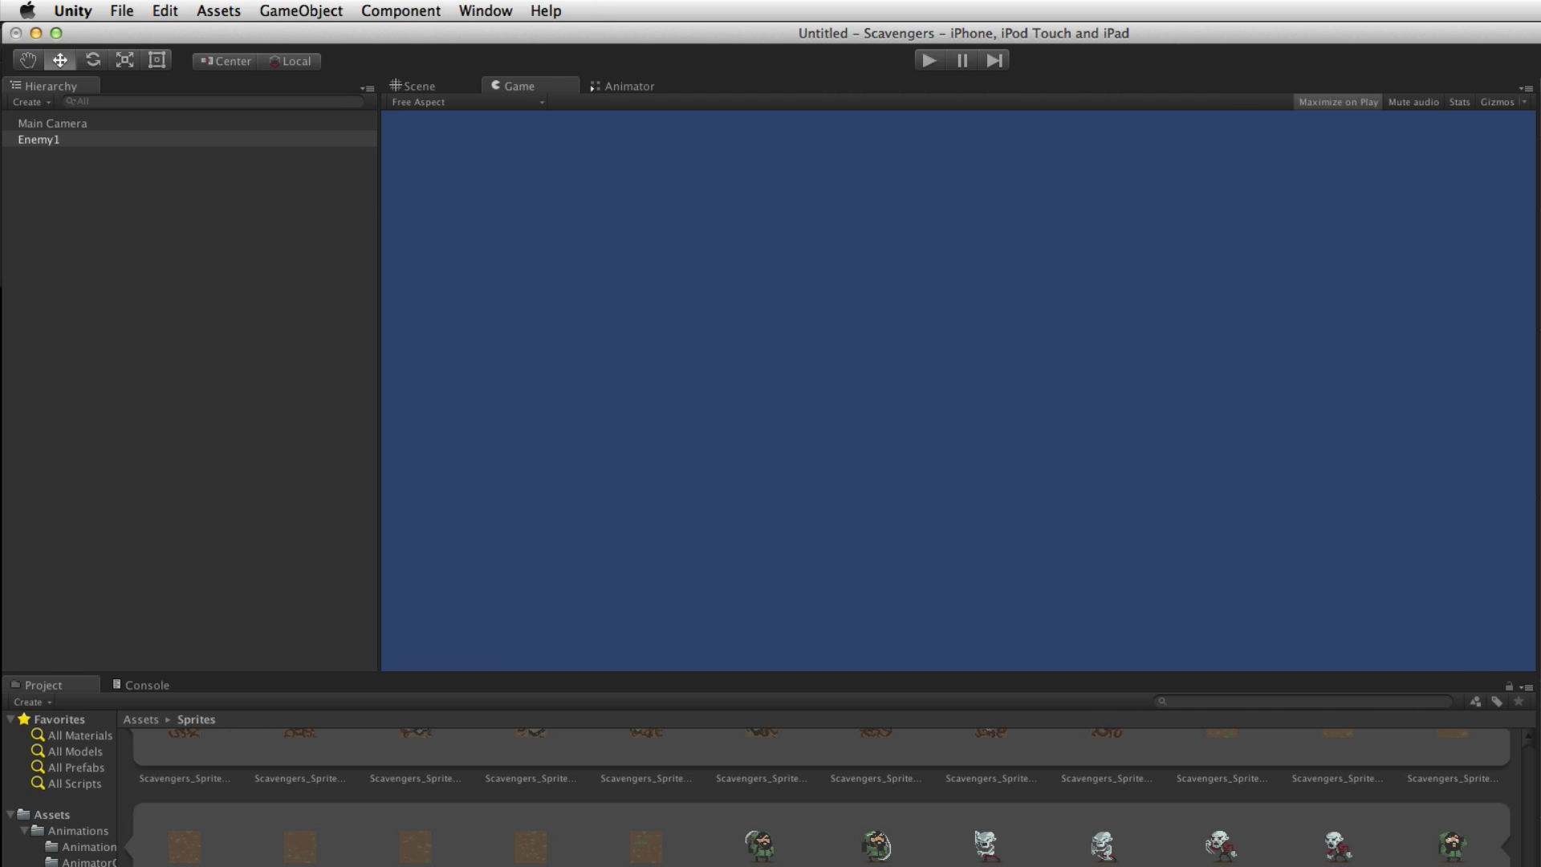
Step: Save Enemy1 as a prefab in the Prefabs folder and rename its scene instance as Enemy2
left_click(59, 141)
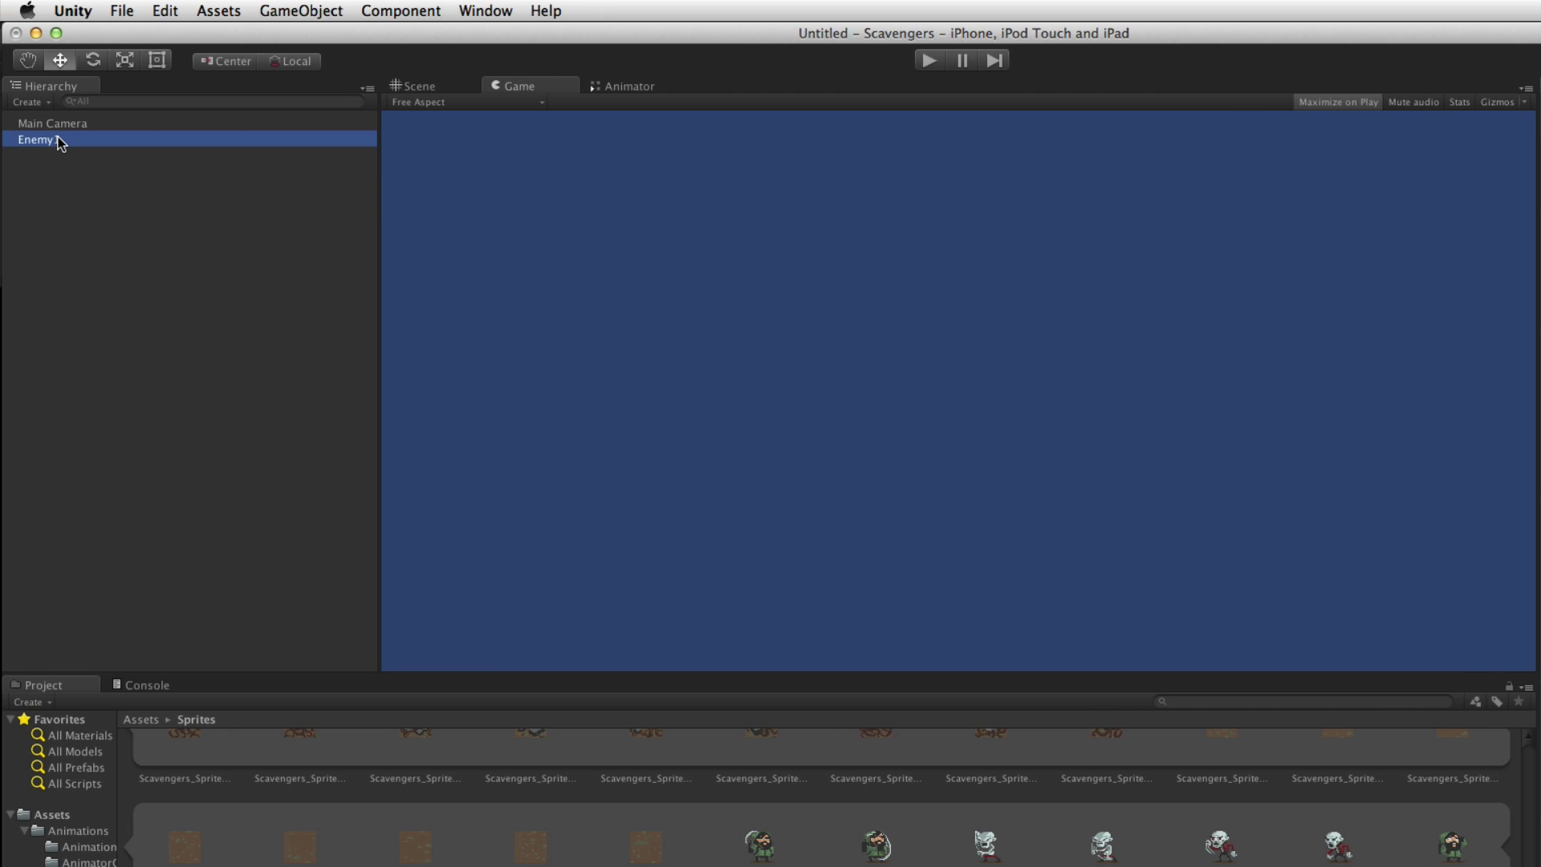
left_click_drag(62, 145, 95, 713)
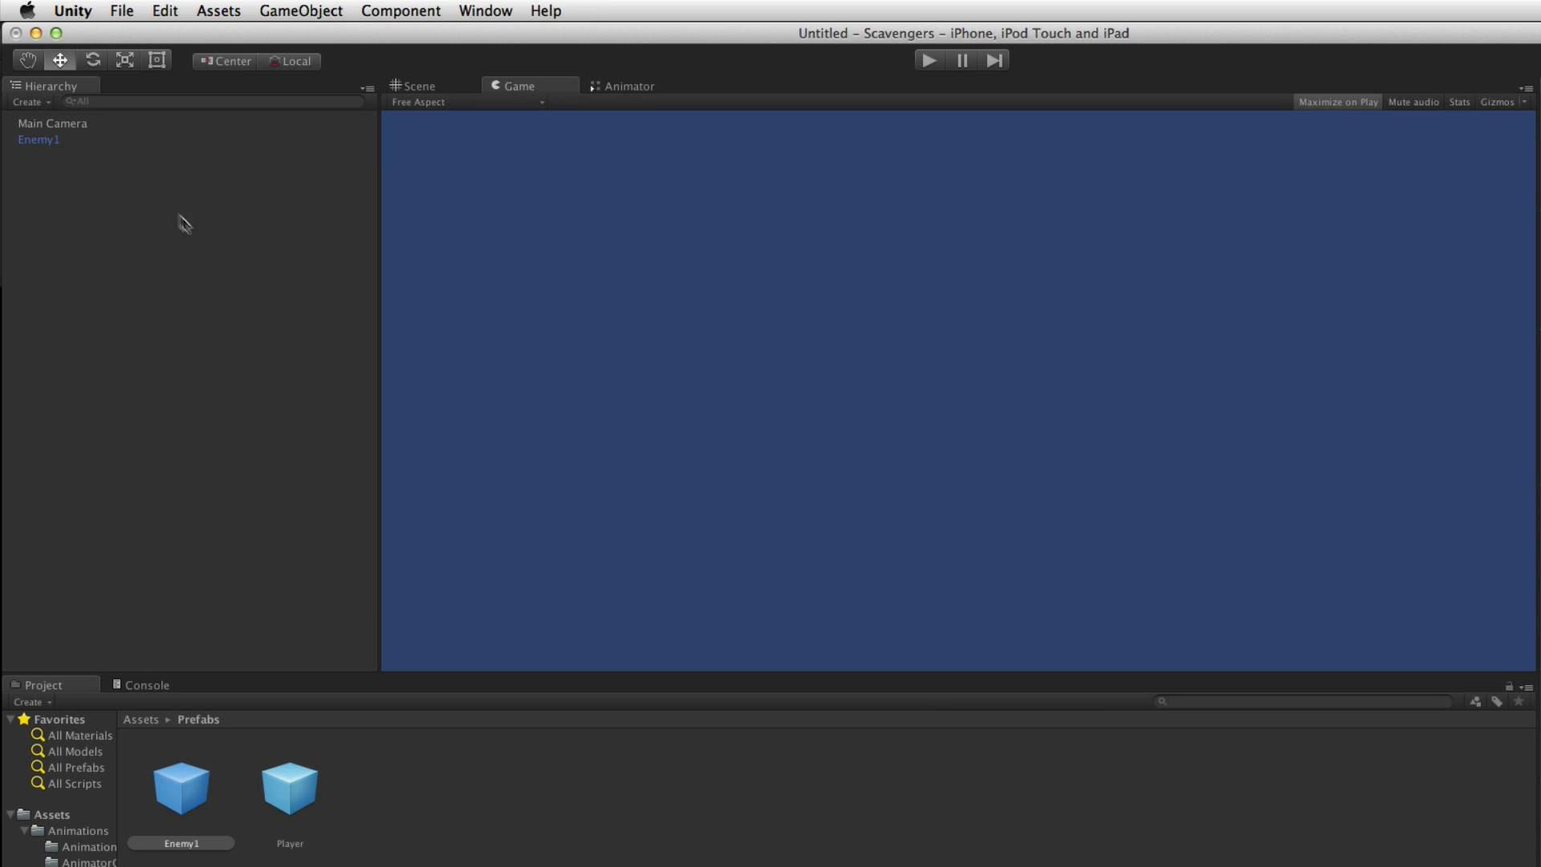
left_click(107, 138)
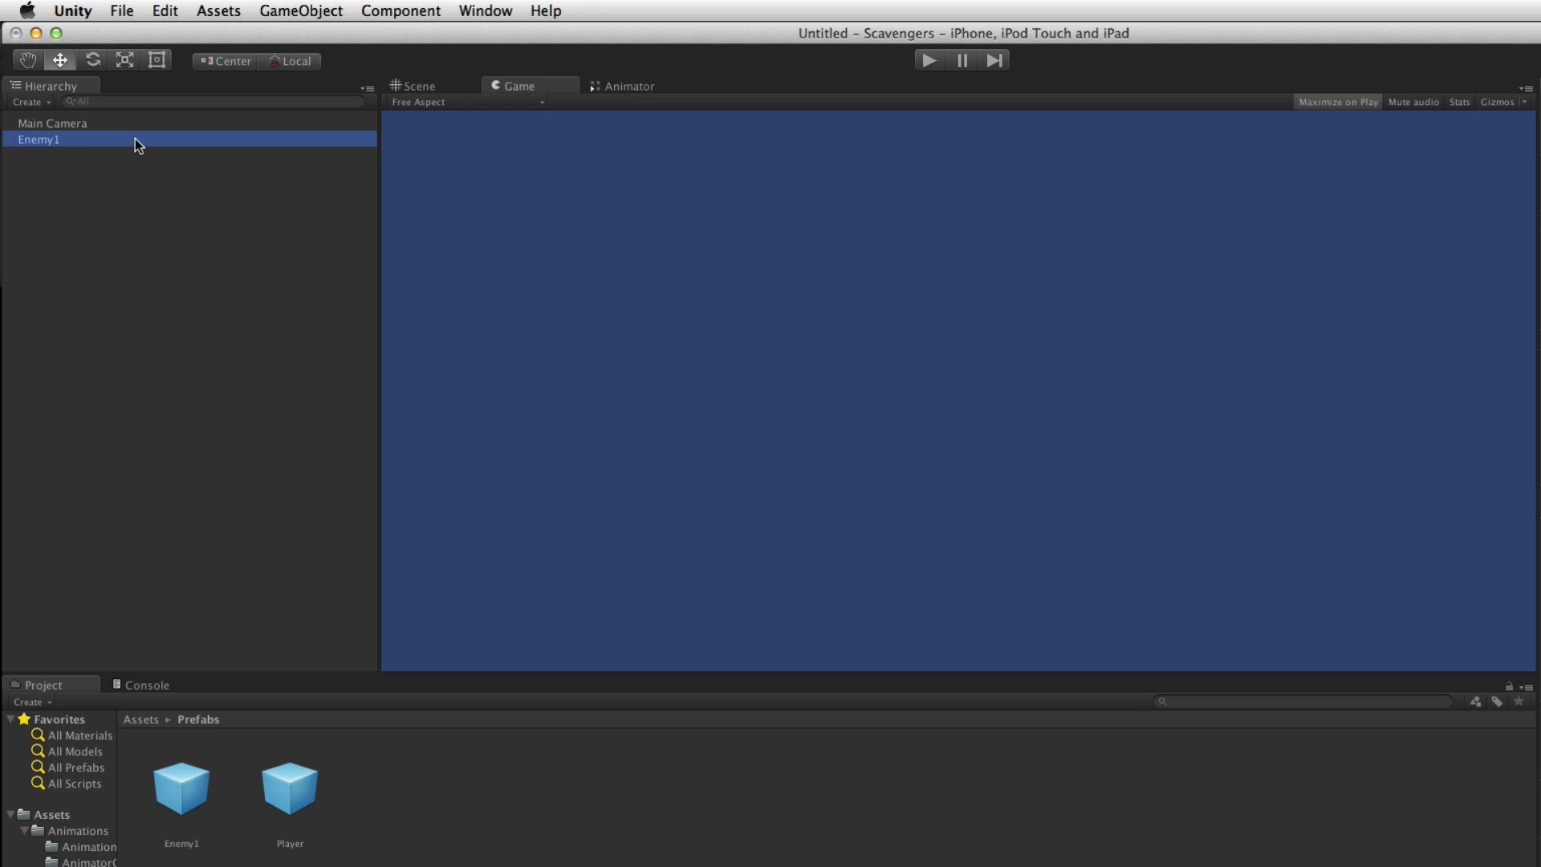
left_click(135, 138)
type("Enemy2")
key("Return")
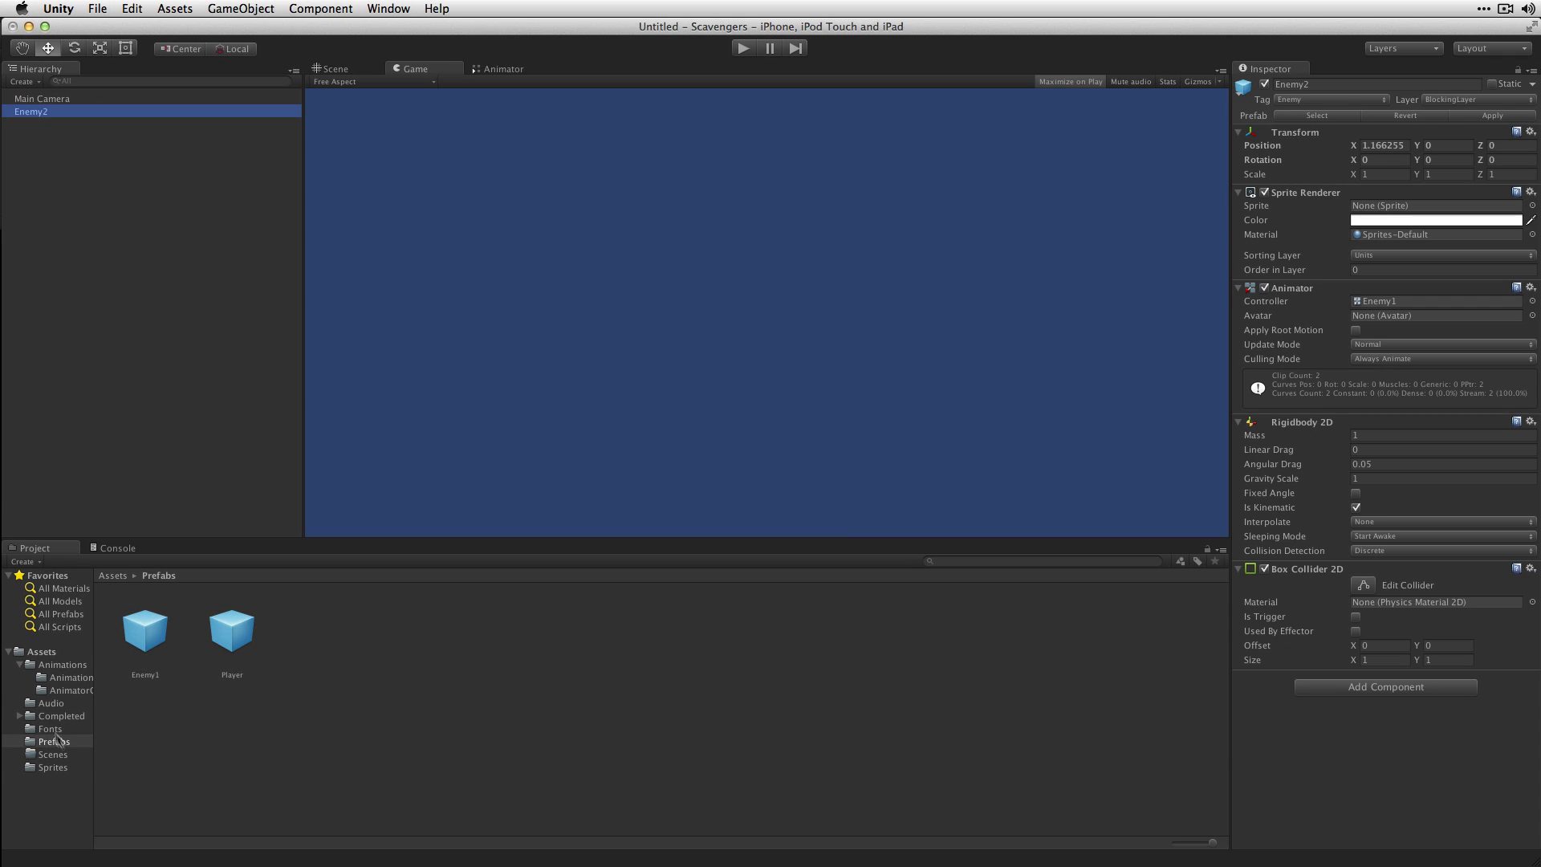
Step: Add the six idle sprites of the second, red-clothed enemy from the Scavengers sprite sheet to Enemy2 as an animation
left_click(53, 767)
left_click_drag(248, 730, 717, 723)
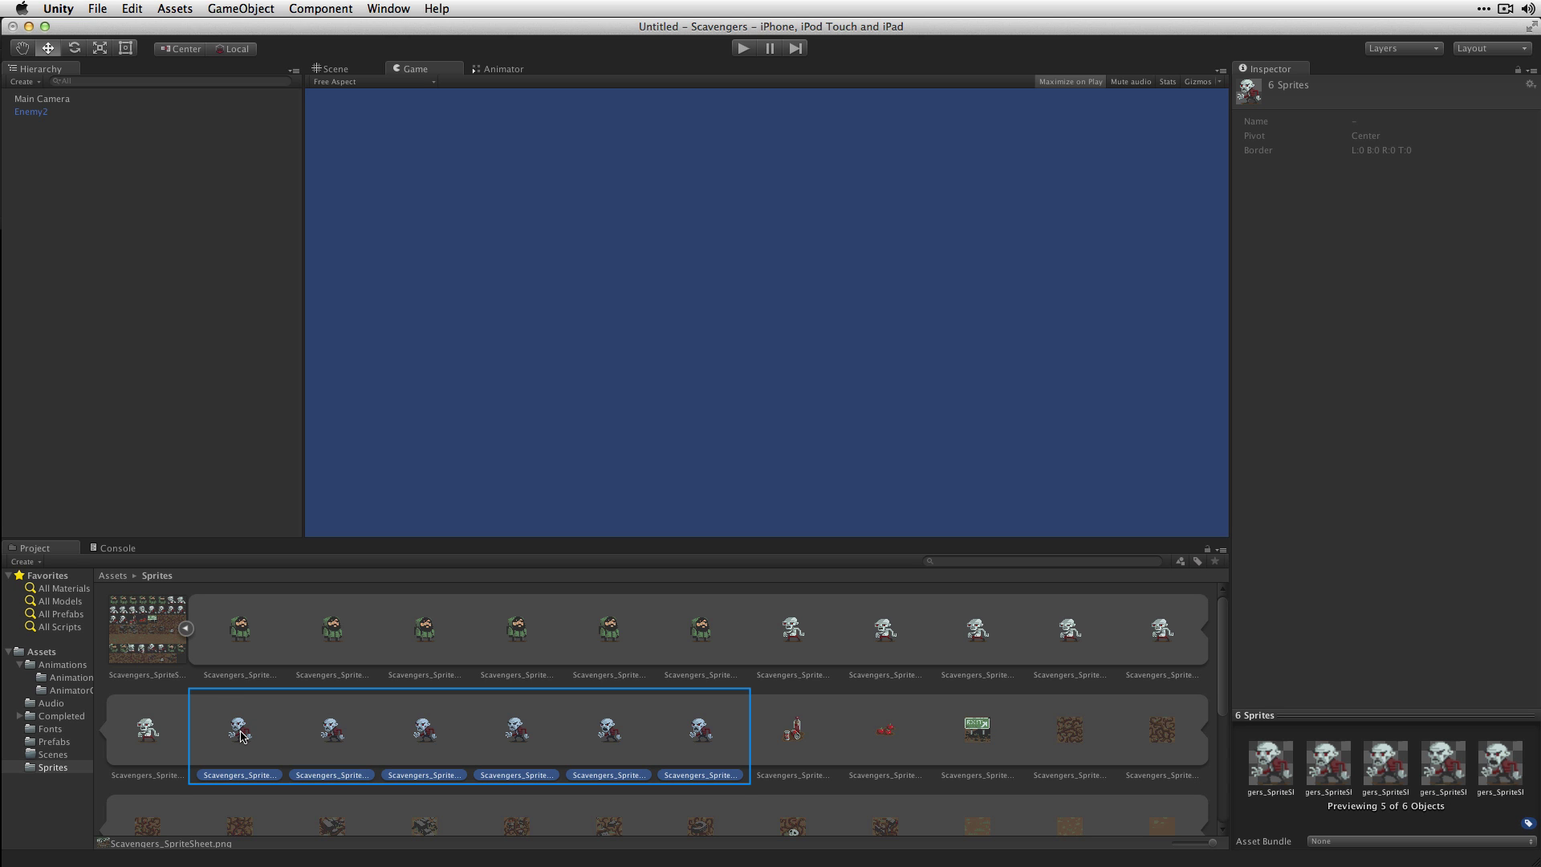
left_click_drag(241, 735, 67, 112)
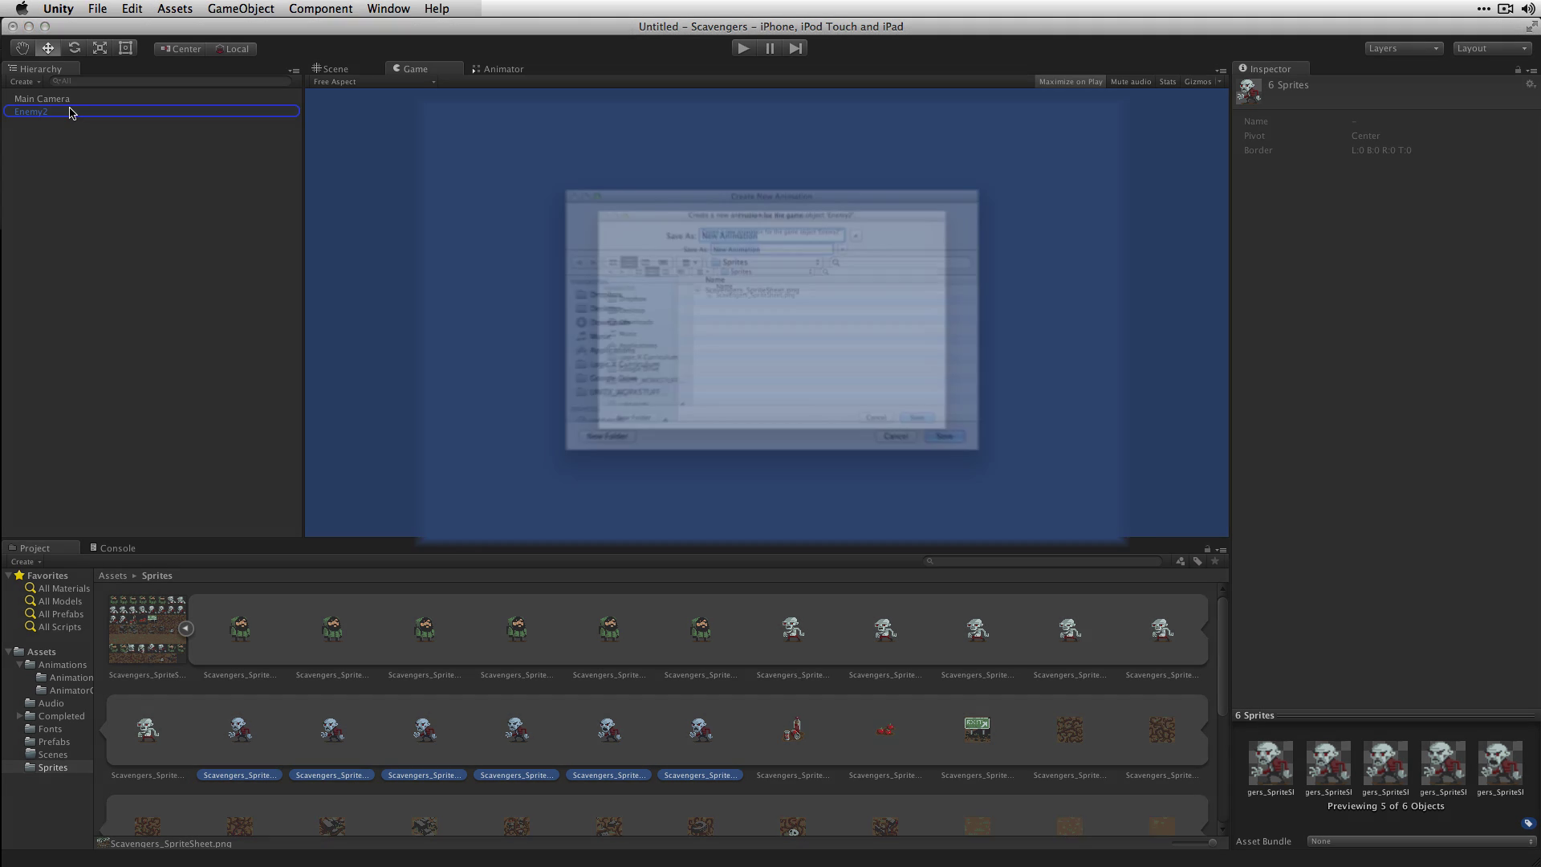
Step: Save the new animation as Enemy2Idle in the Animations subfolder of Assets/Animations
type("Enemy2Idle")
key("super+Up")
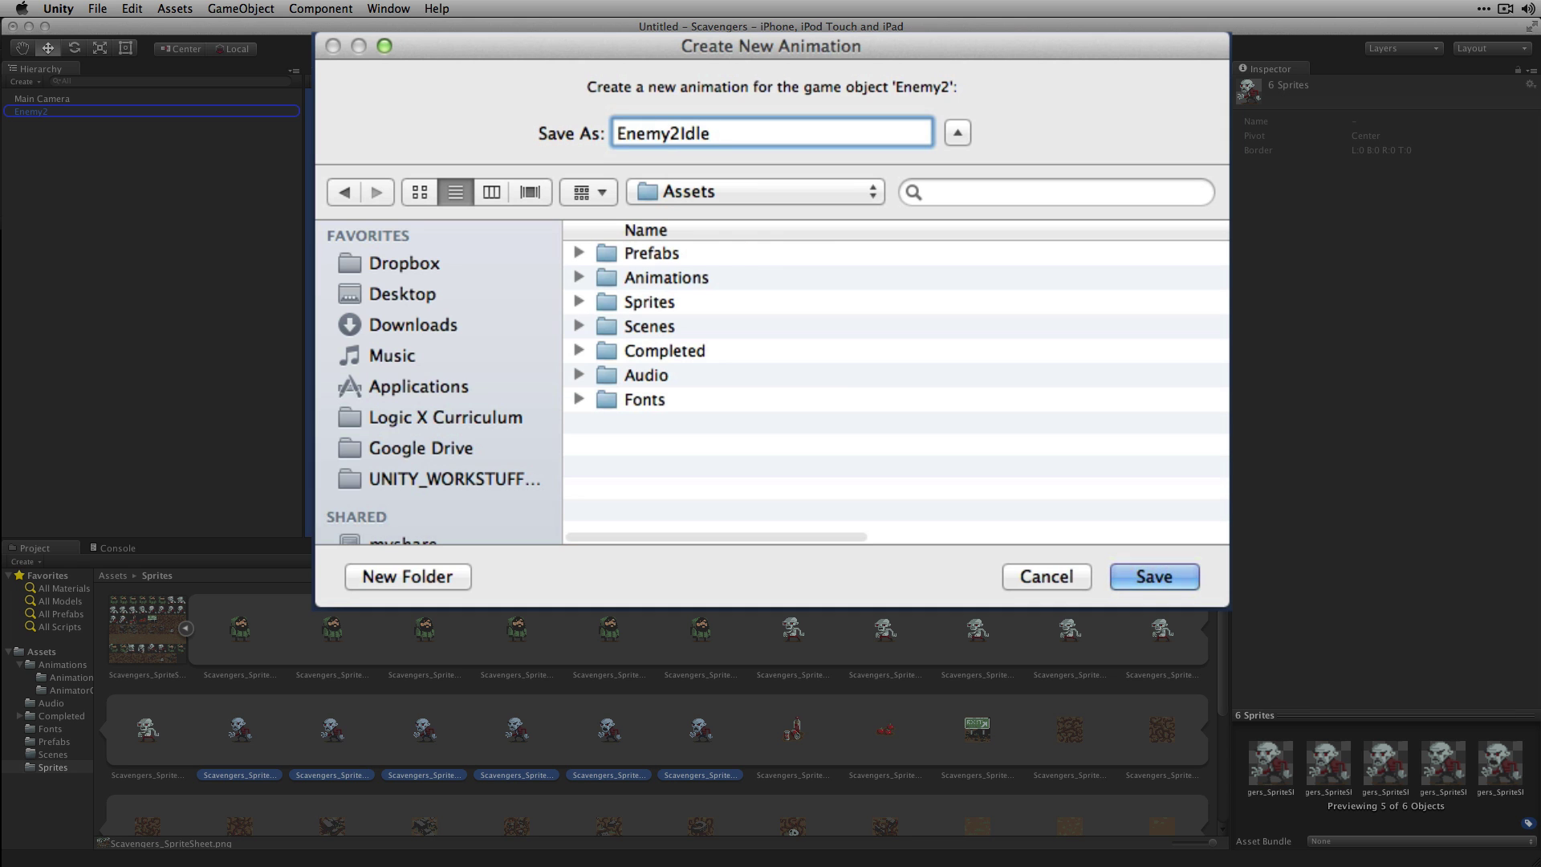
double_click(743, 251)
left_click(735, 130)
key("Return")
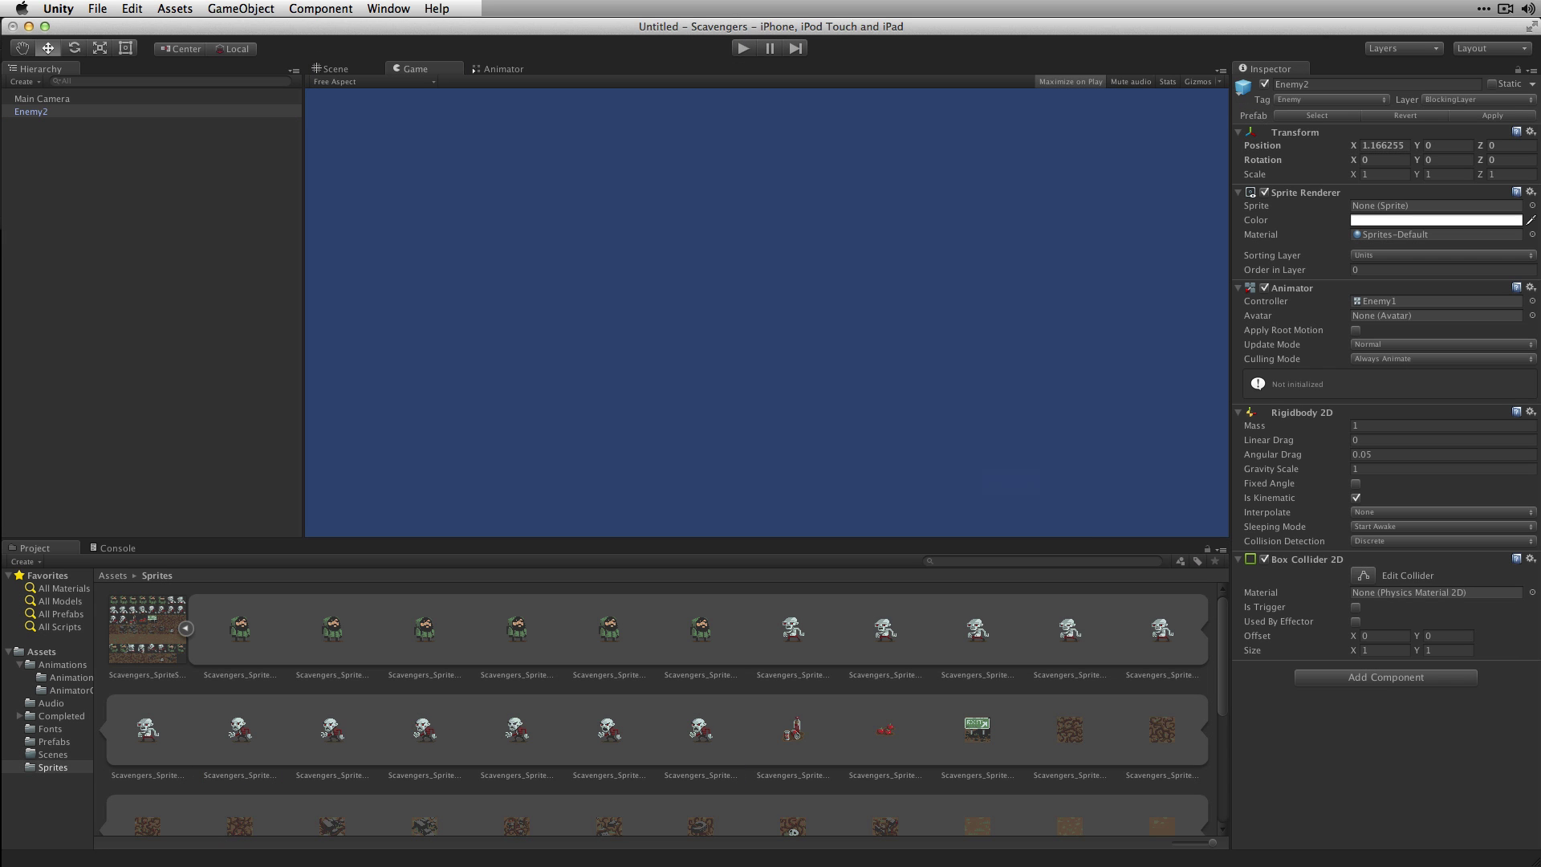
Step: Add sprites Scavengers_SpriteSheet_44 and Scavengers_SpriteSheet_45 to the Enemy2 object as a second animation
scroll(456, 723, "down", 3)
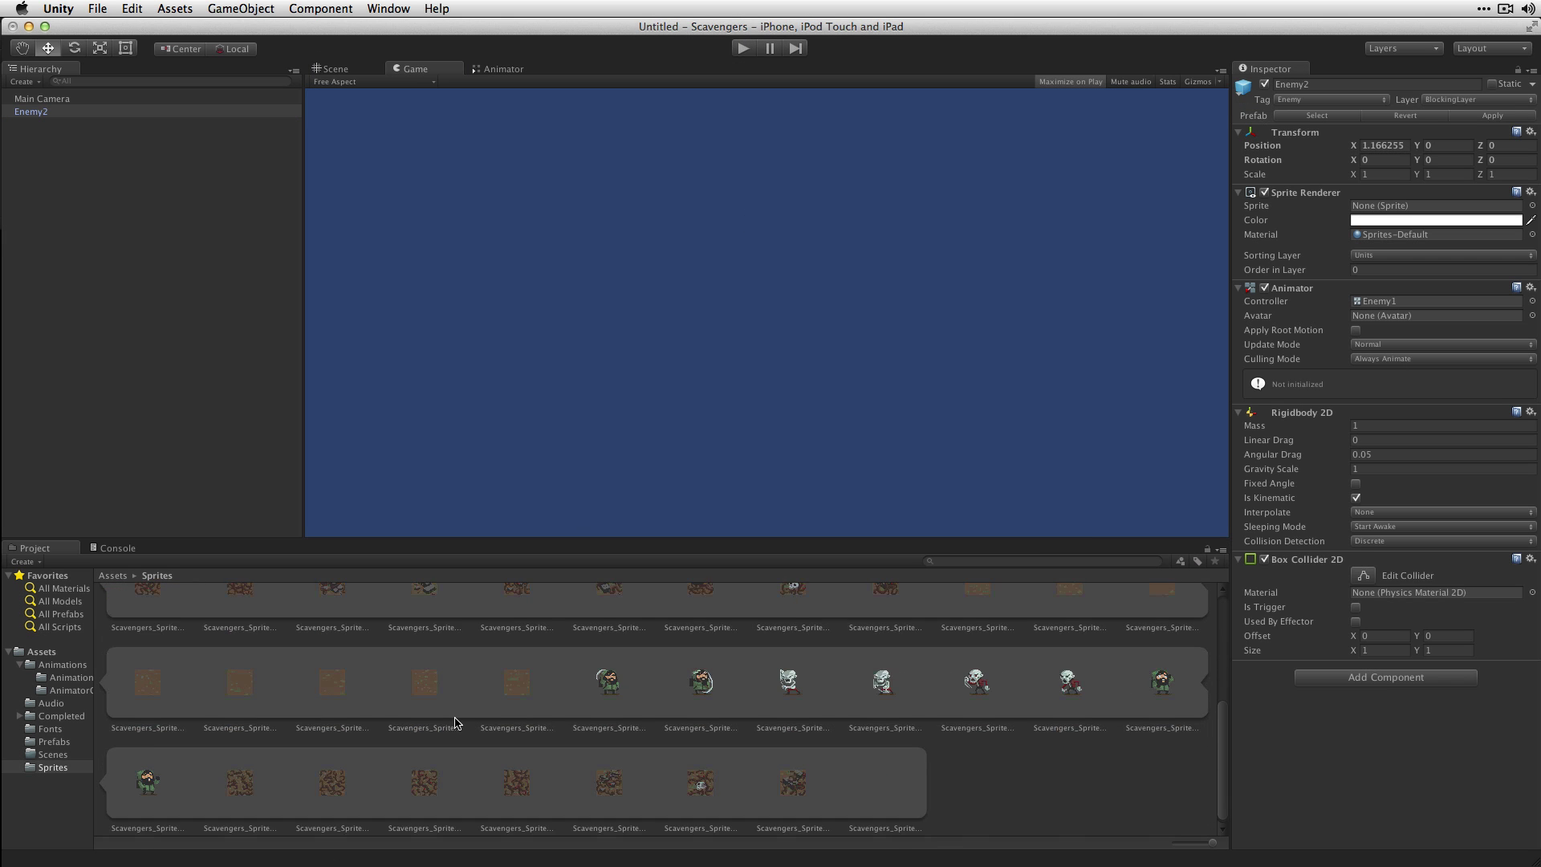
left_click(975, 682)
left_click(1053, 674, "shift")
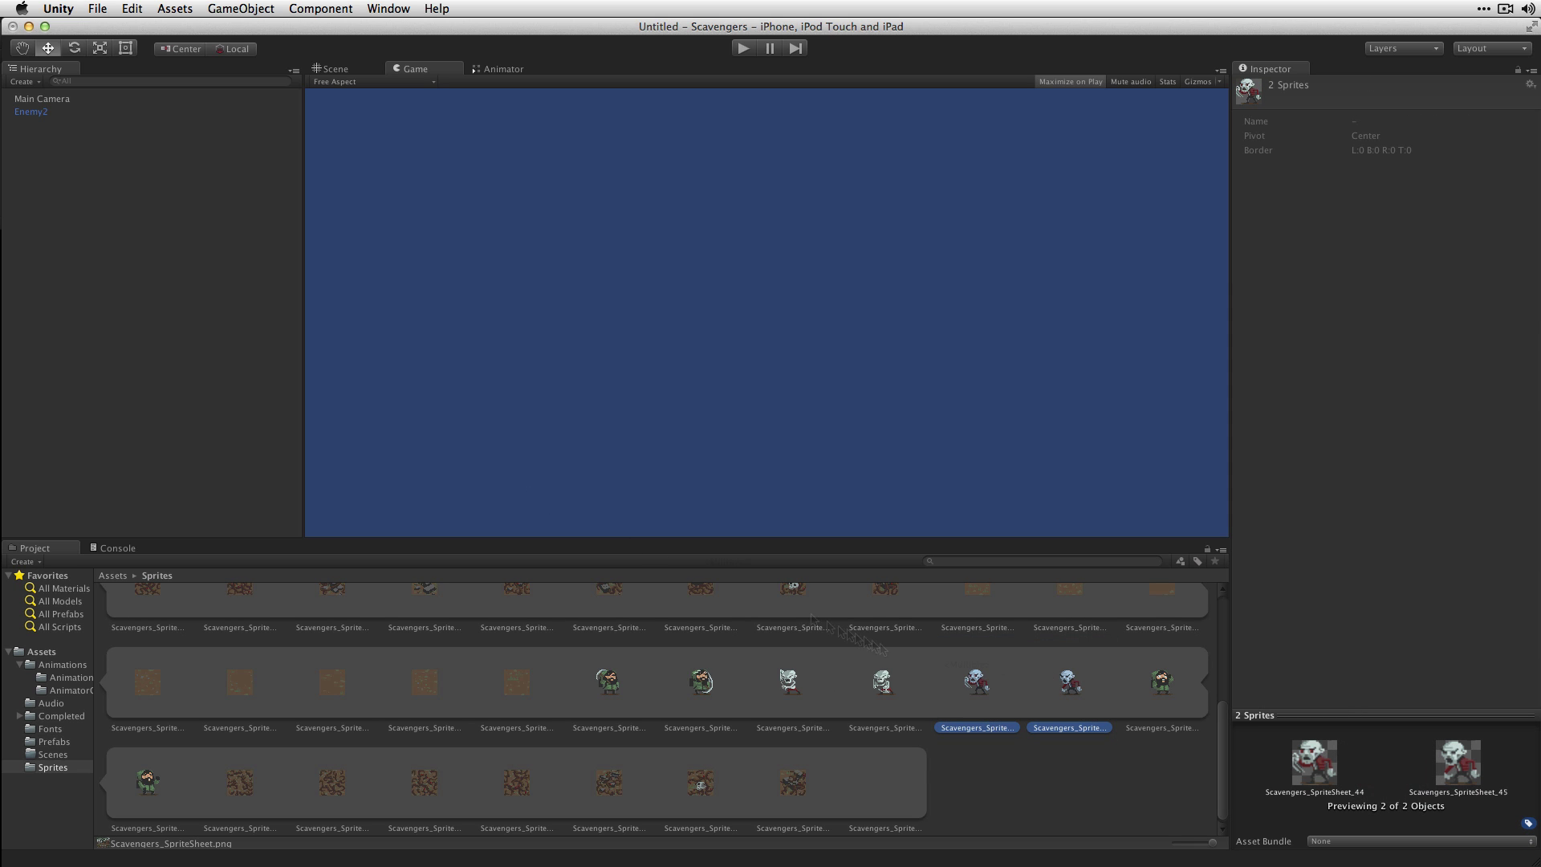
left_click_drag(810, 618, 69, 114)
Step: Save the second Enemy2 animation as Enemy2Attack in the Animations subfolder of Assets/Animations
type("Enemy")
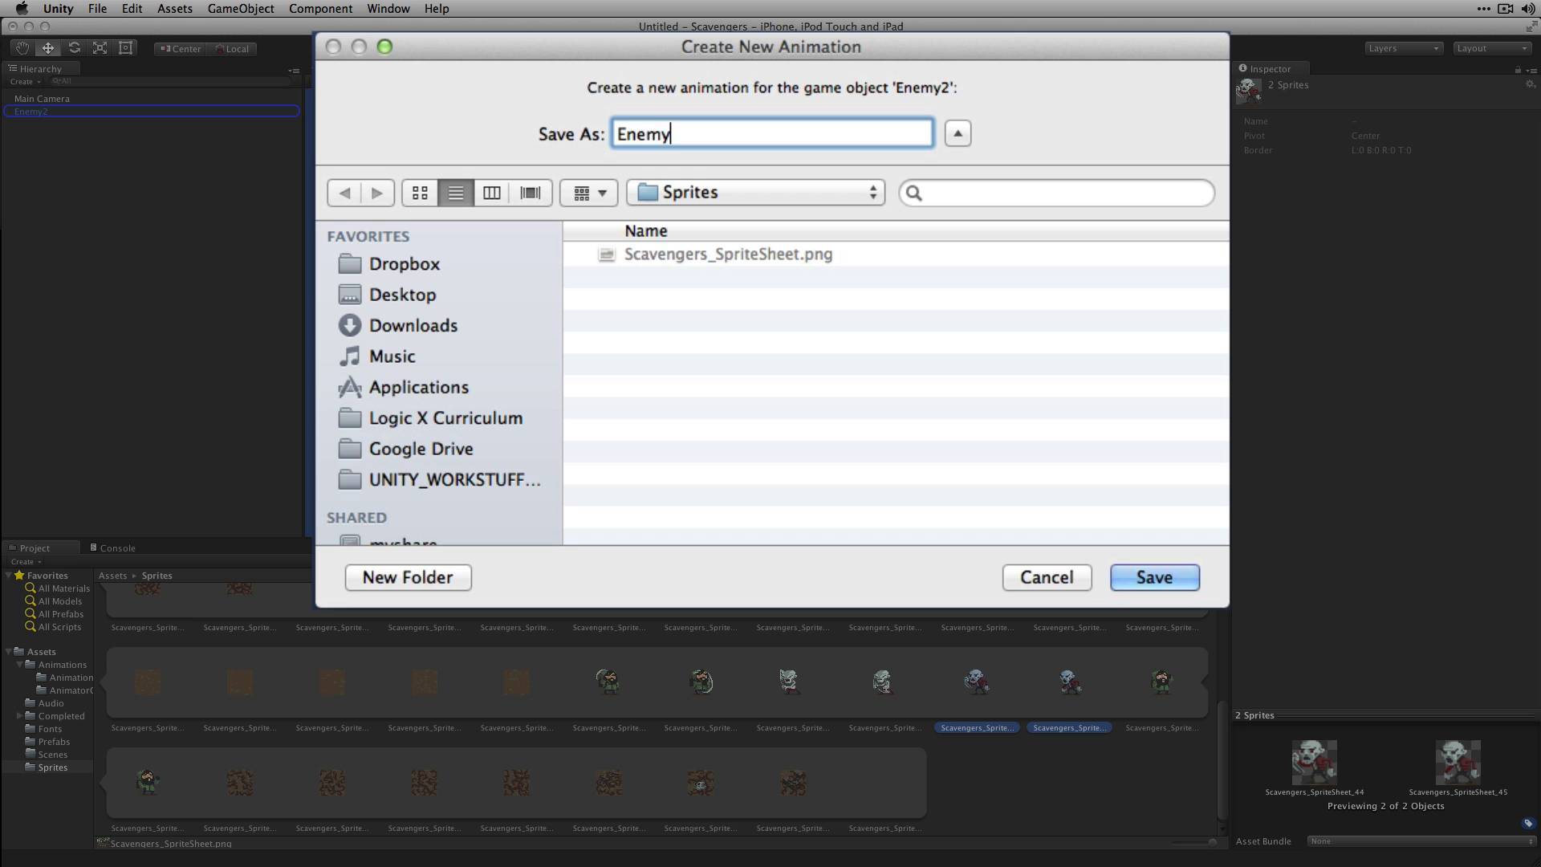
type("2Attack")
key("super+Up")
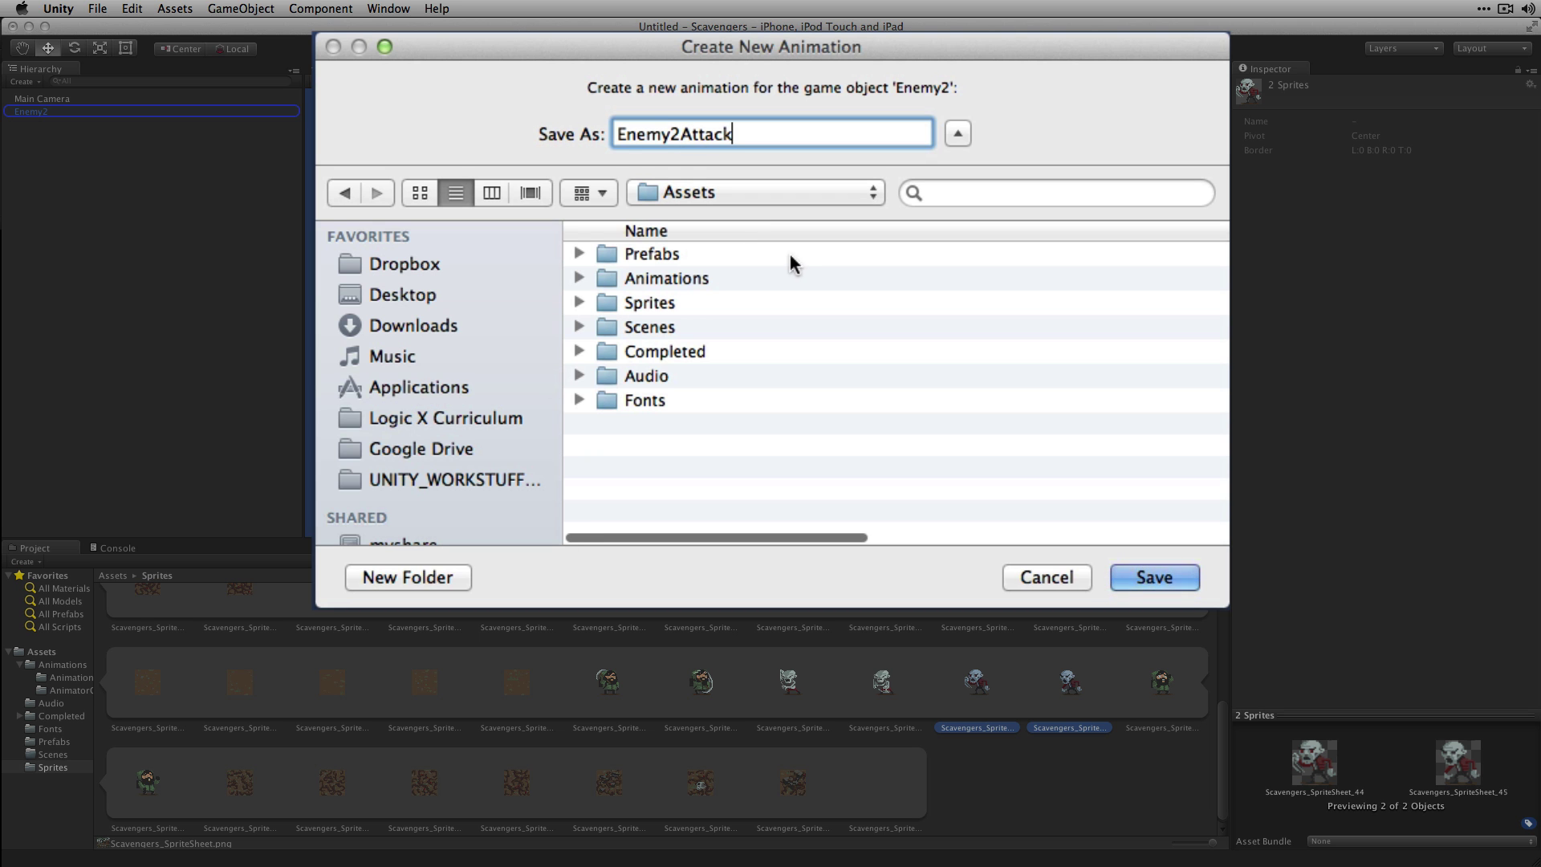
double_click(729, 276)
left_click(772, 135)
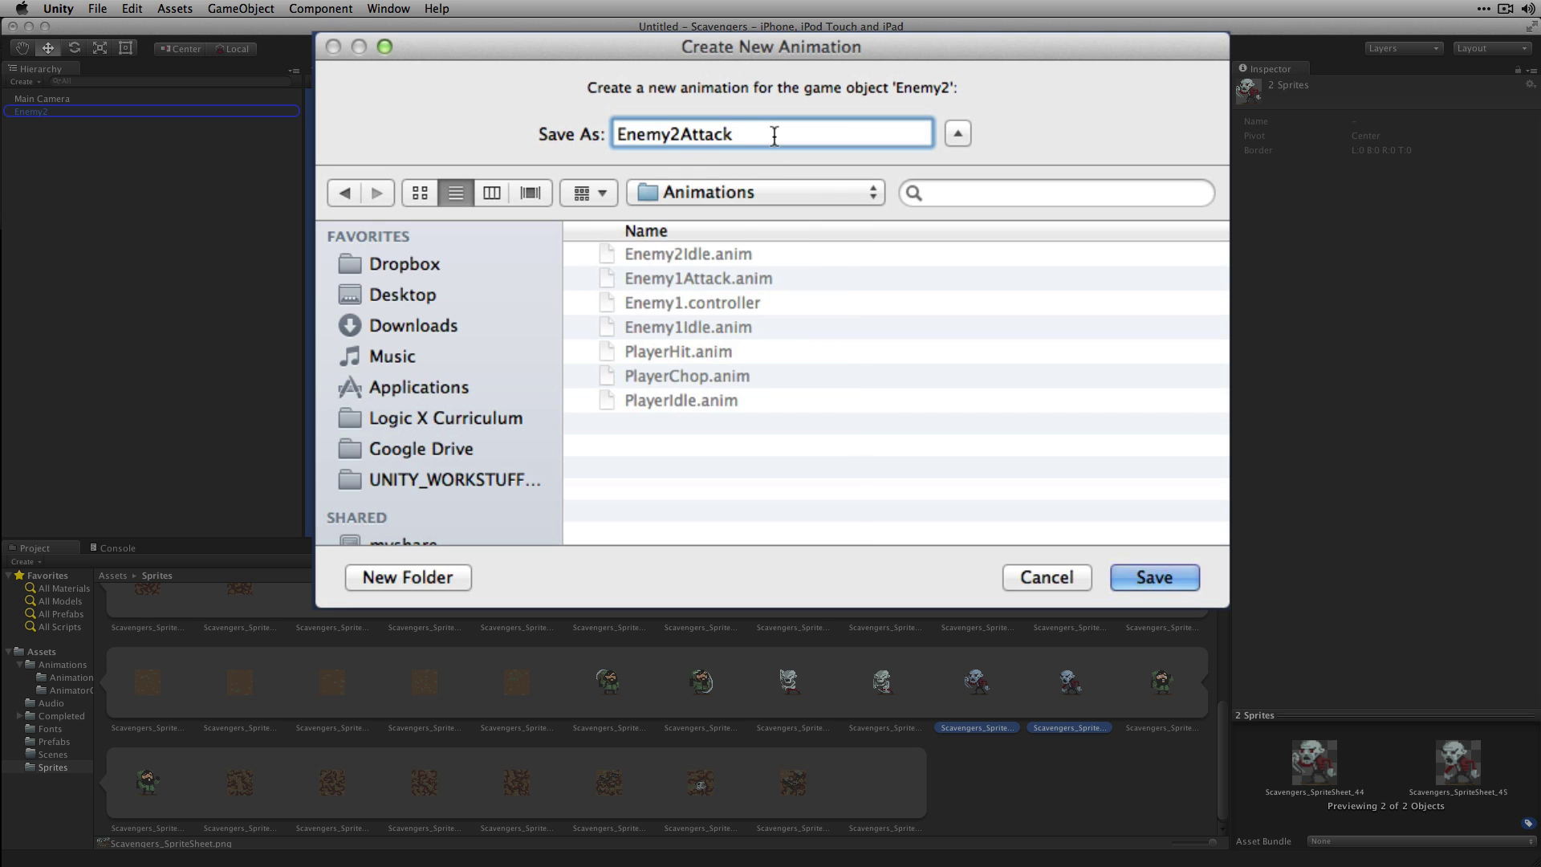
key("Return")
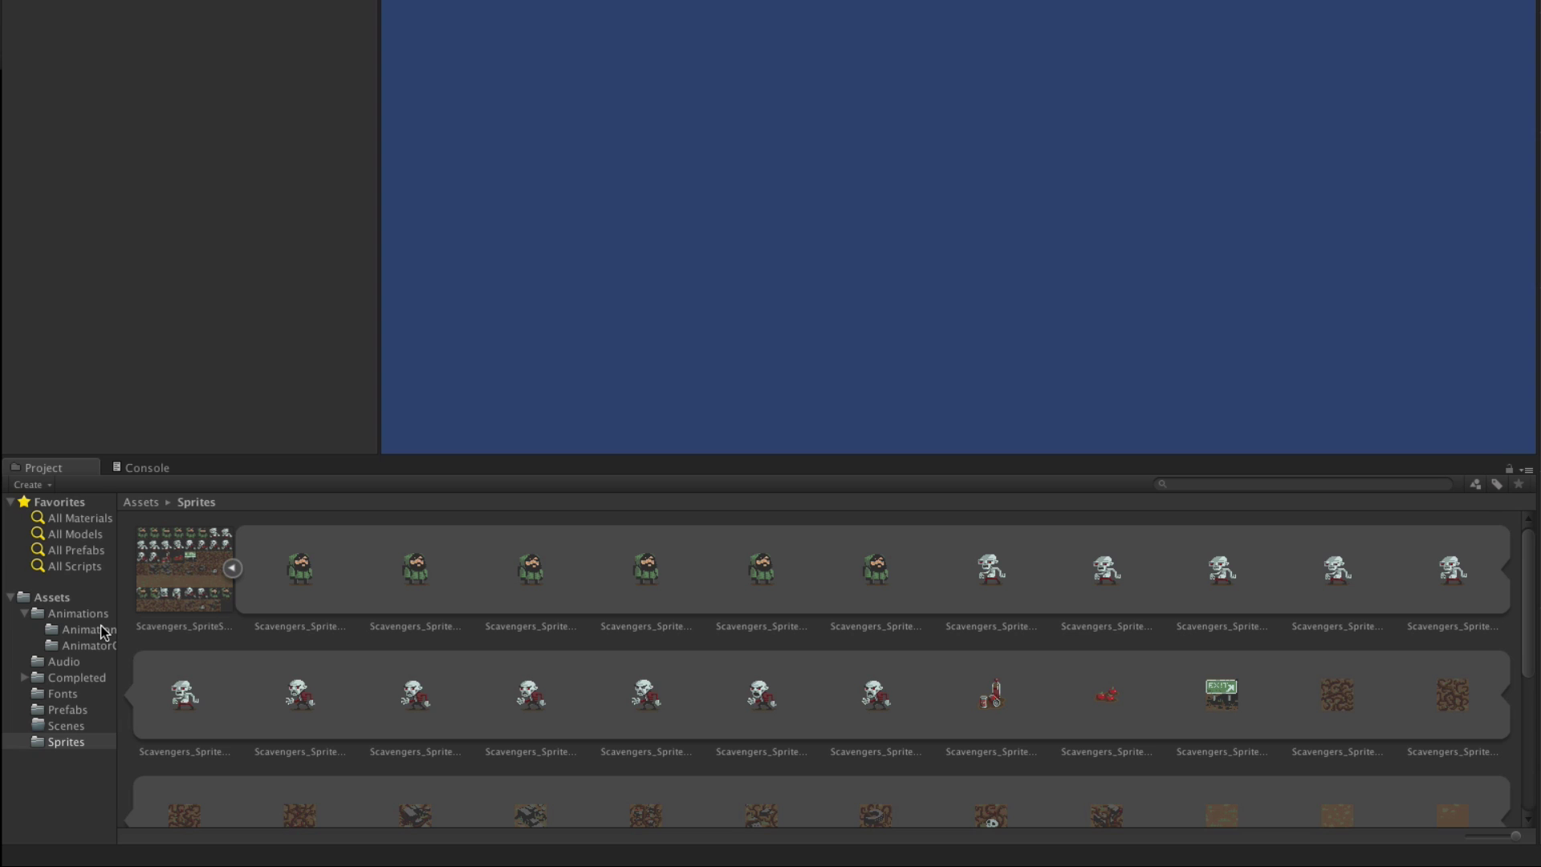
Step: Move the Enemy1 animator controller from the Animations subfolder into the AnimatorControllers folder and open that folder
left_click(88, 629)
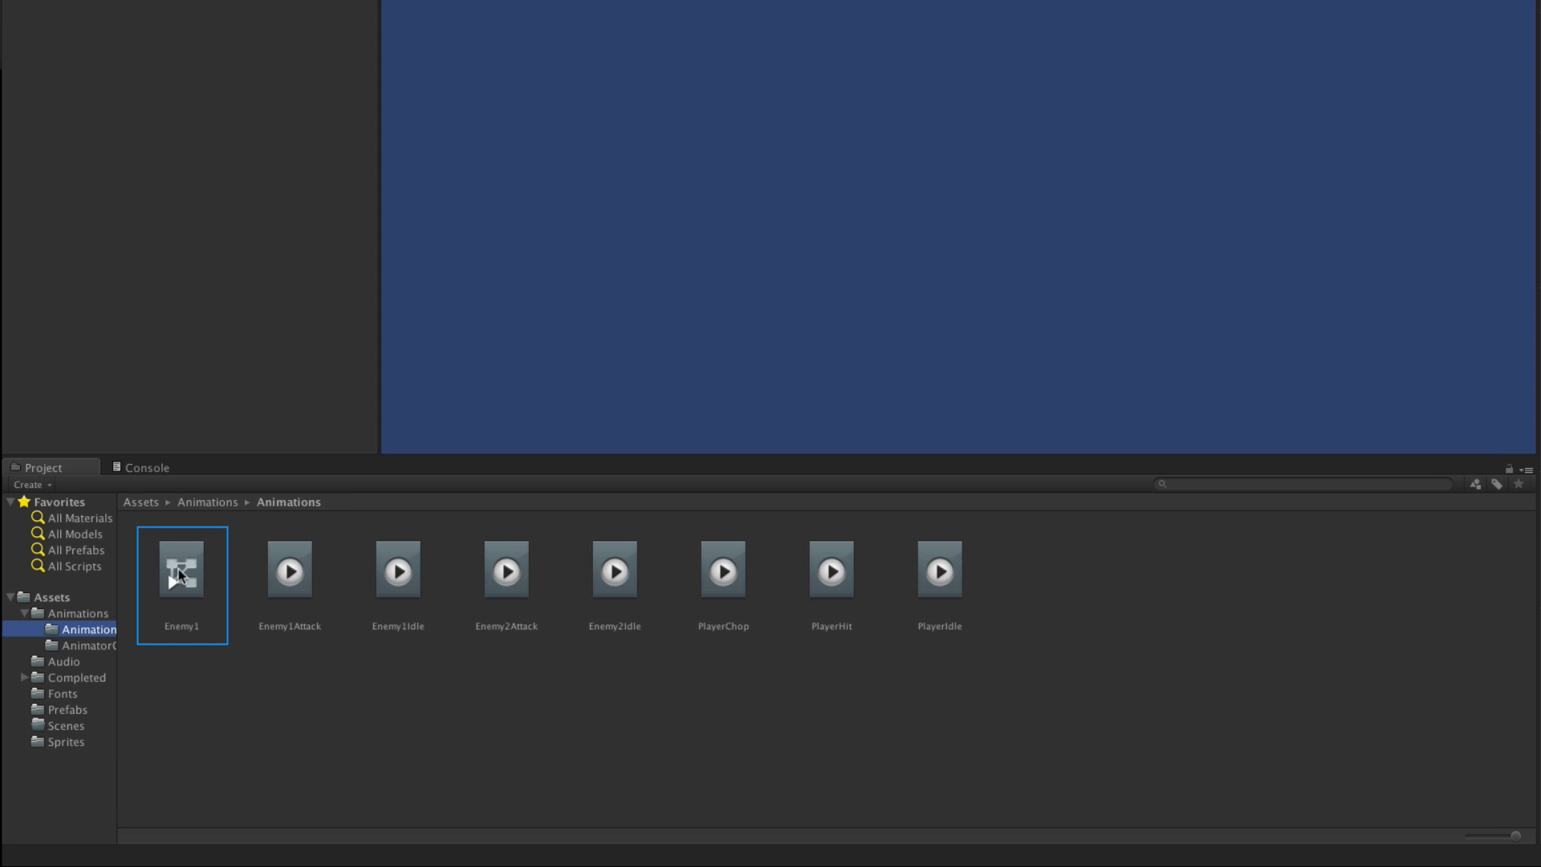
left_click_drag(178, 572, 108, 648)
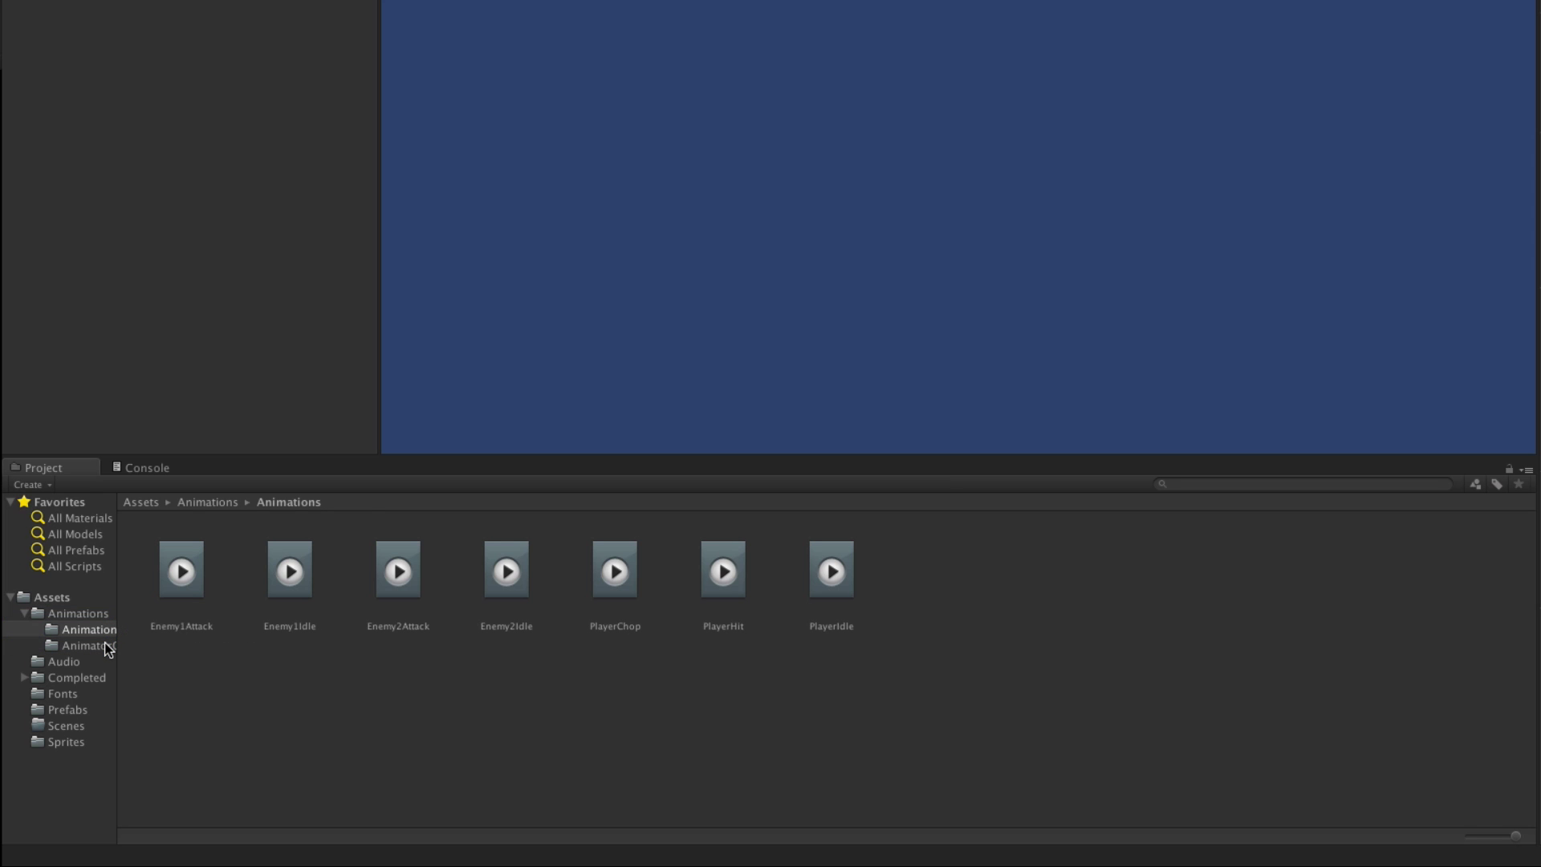
left_click(108, 647)
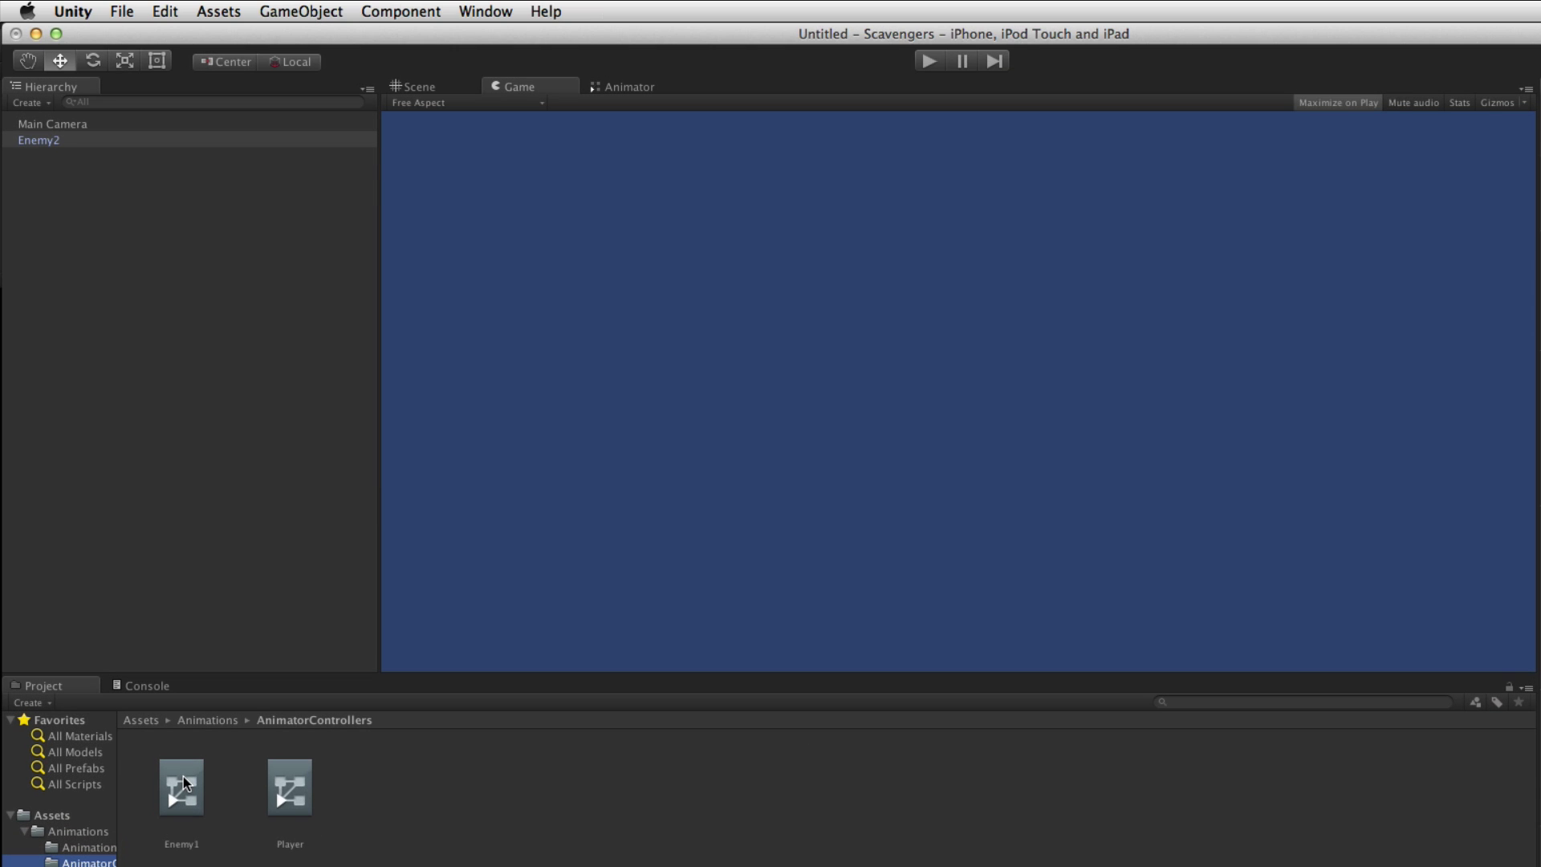
Step: Delete the Enemy2Idle and Enemy2Attack states from the Enemy1 animator controller
double_click(182, 786)
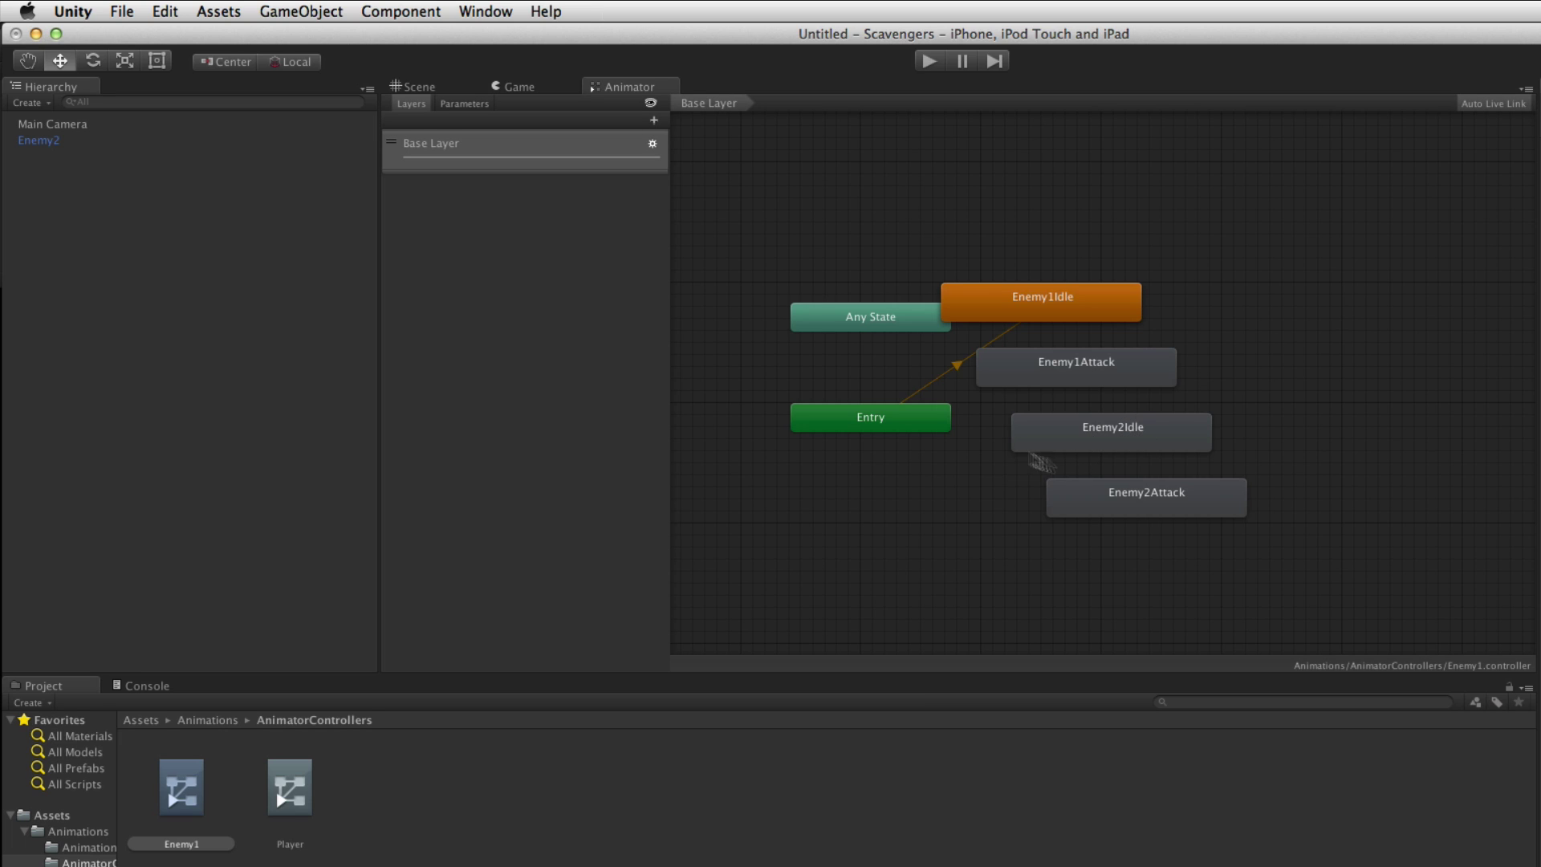
left_click(1175, 446)
left_click(1164, 504, "shift")
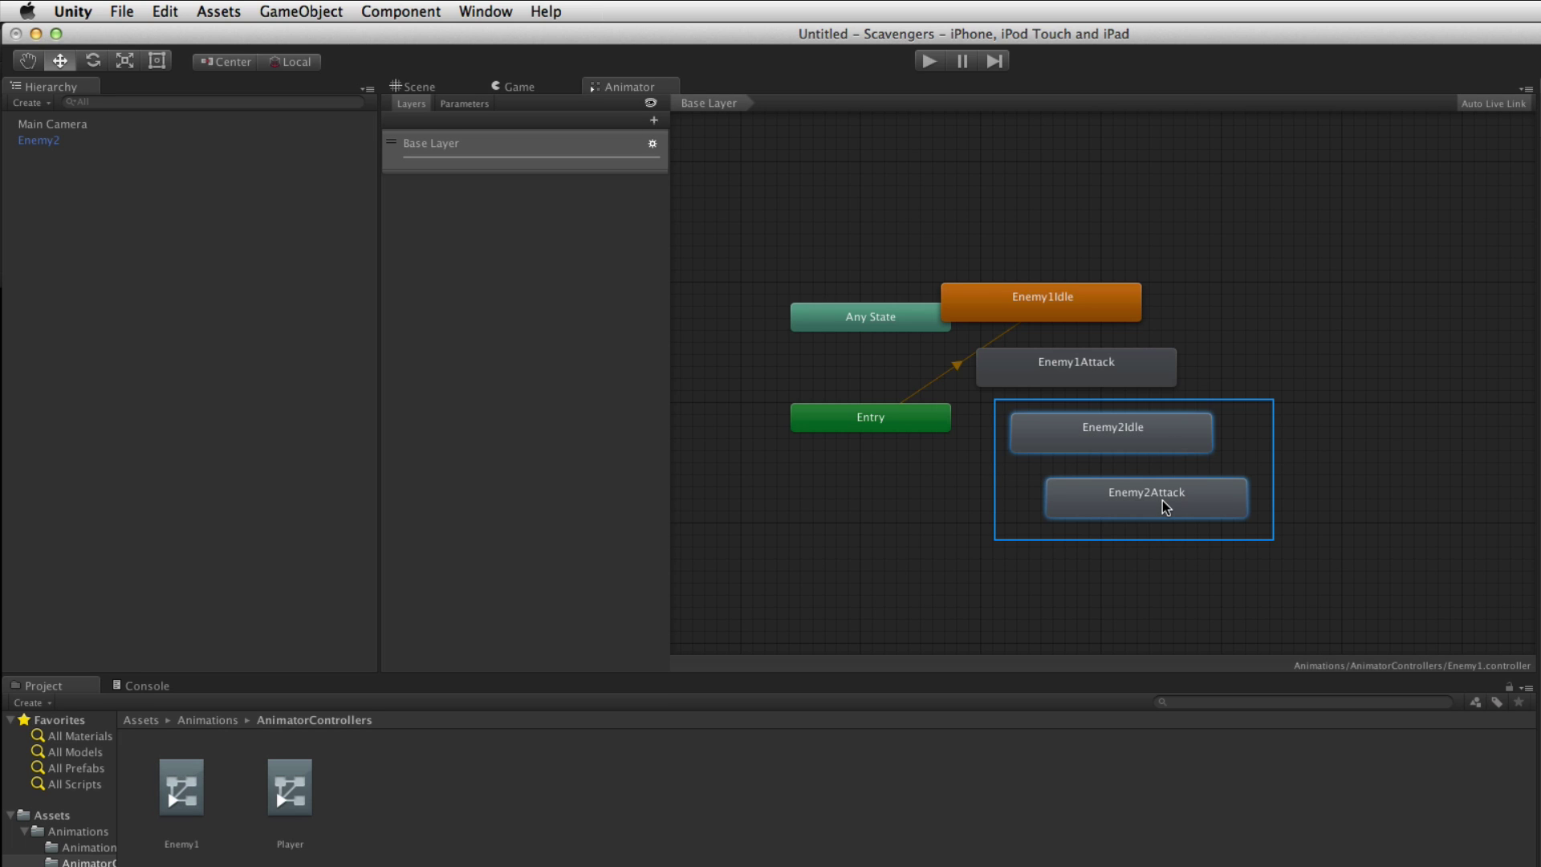
right_click(1166, 495)
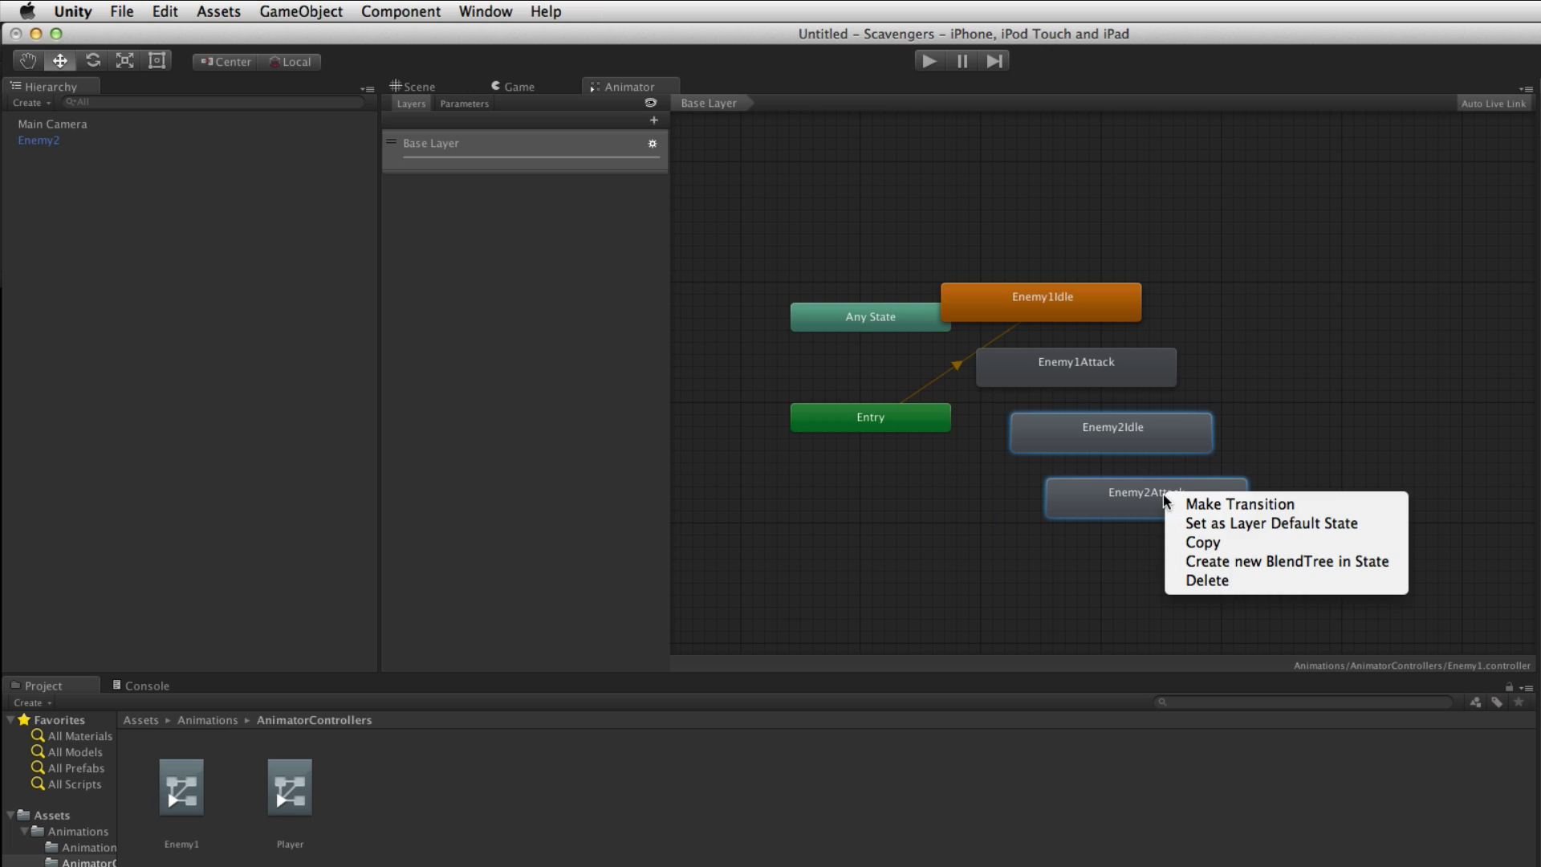
left_click(1207, 580)
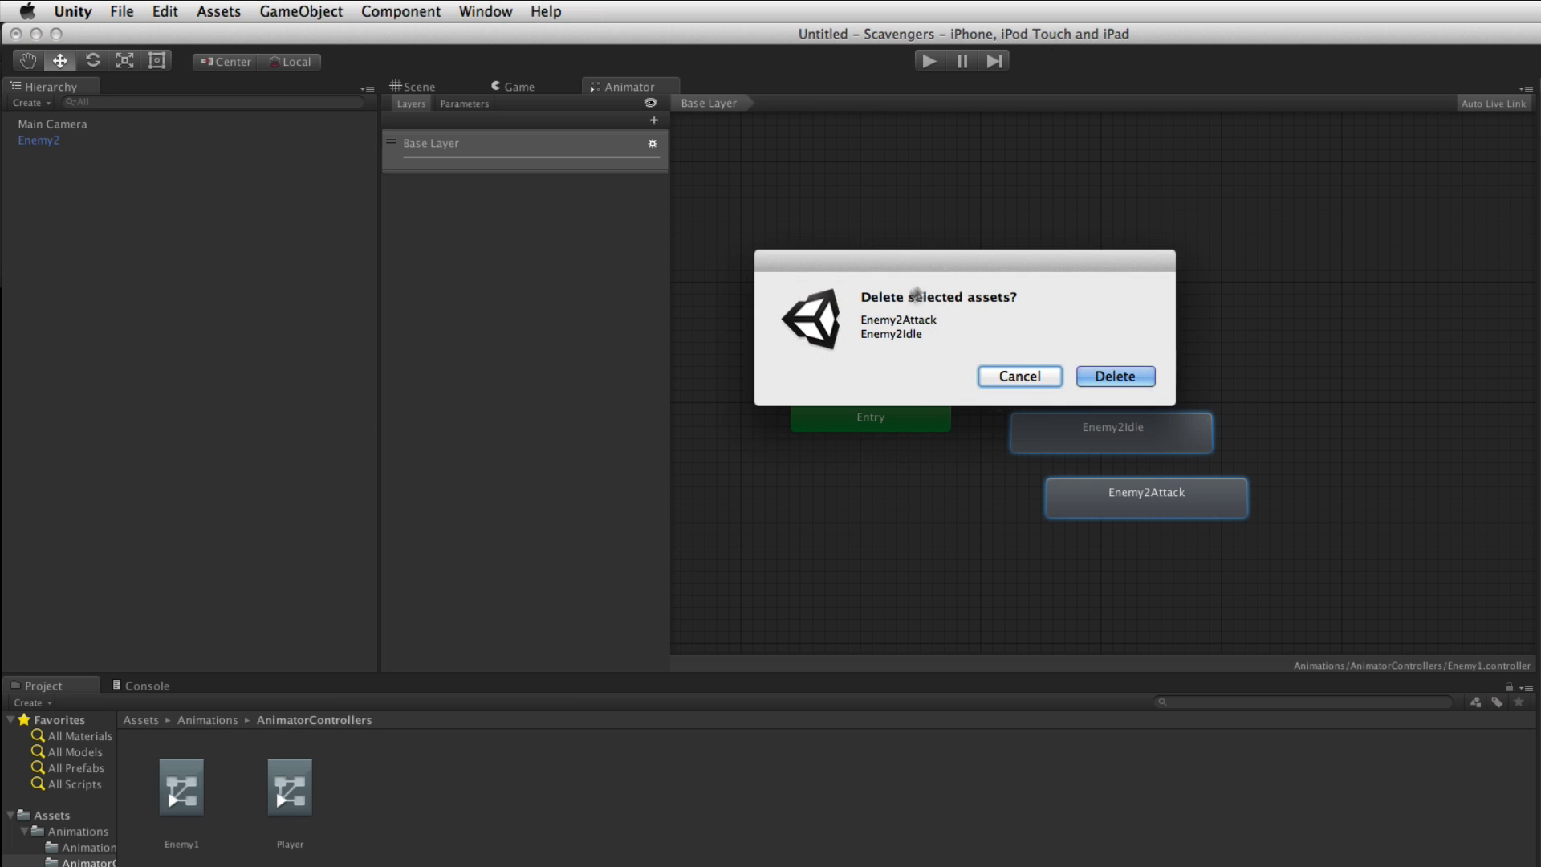
left_click(1124, 381)
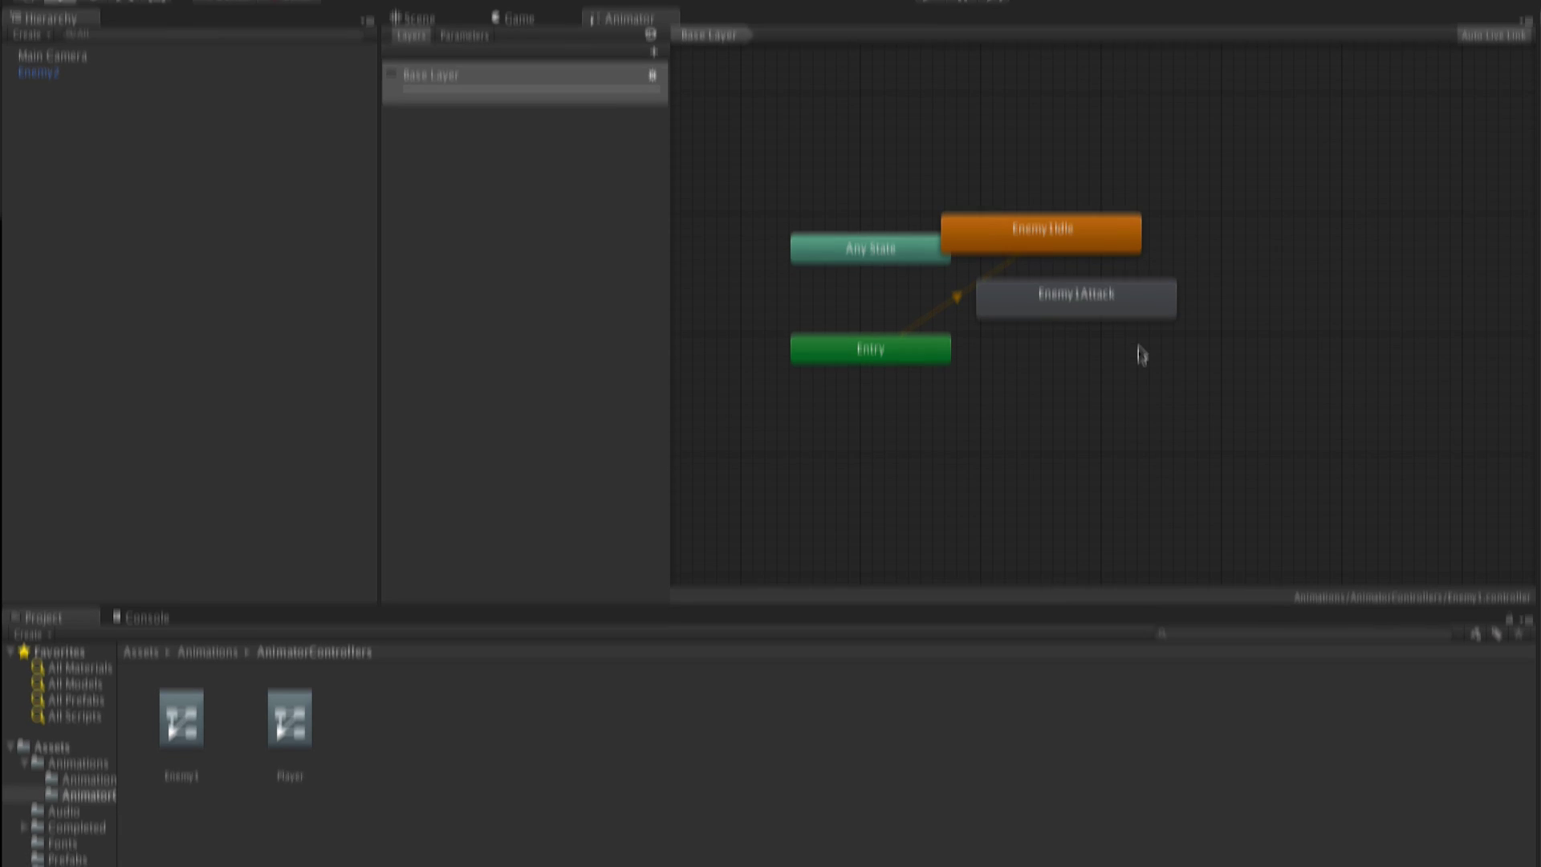
Step: Create an Animator Override Controller named Enemy2 in the AnimatorControllers folder and assign Enemy1 as its base controller
left_click(46, 483)
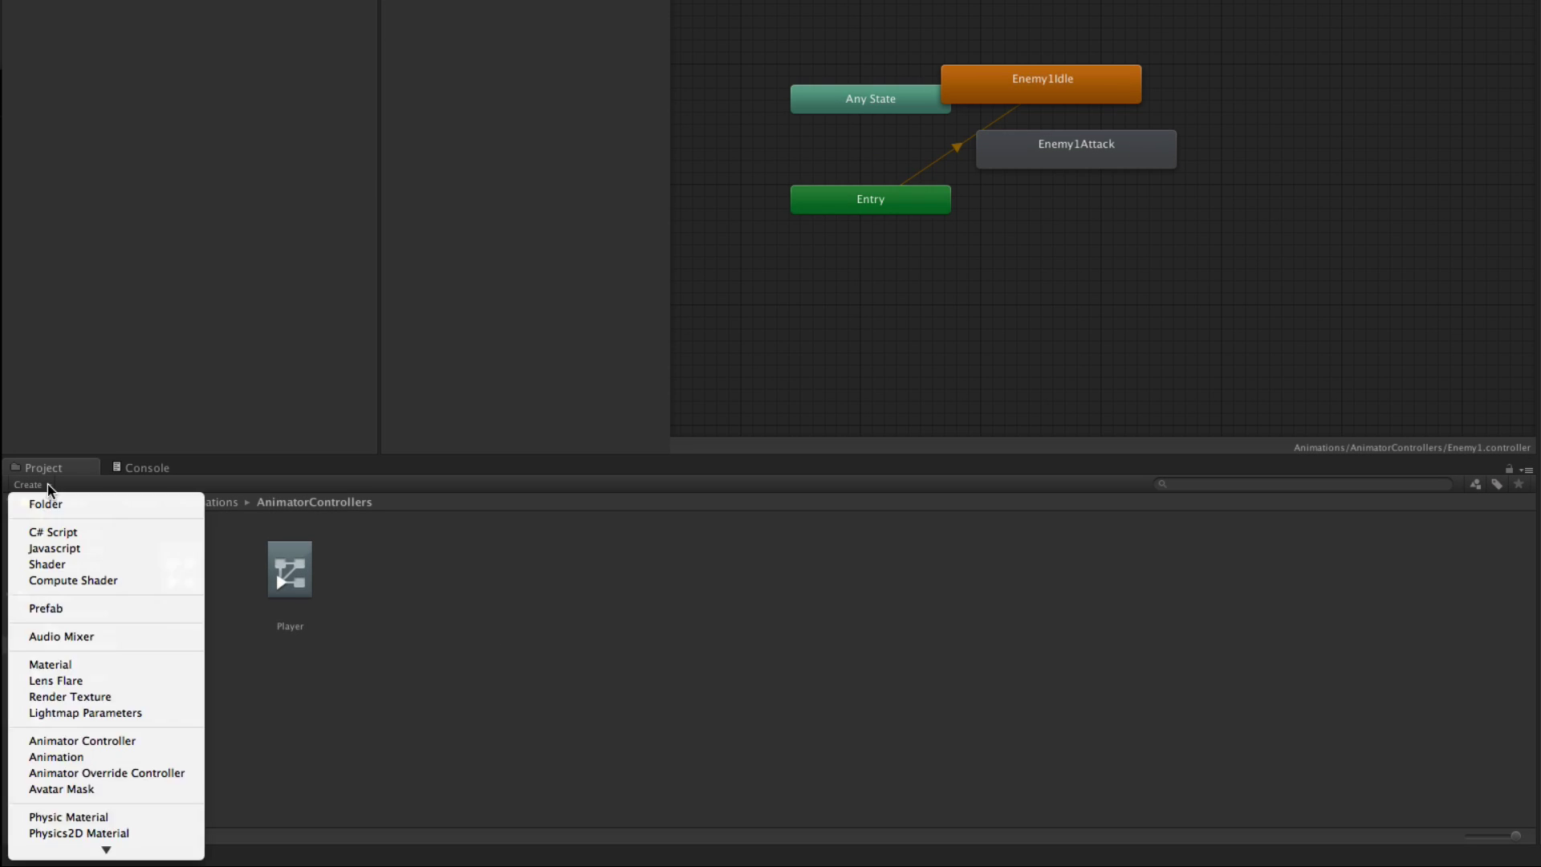
left_click(171, 772)
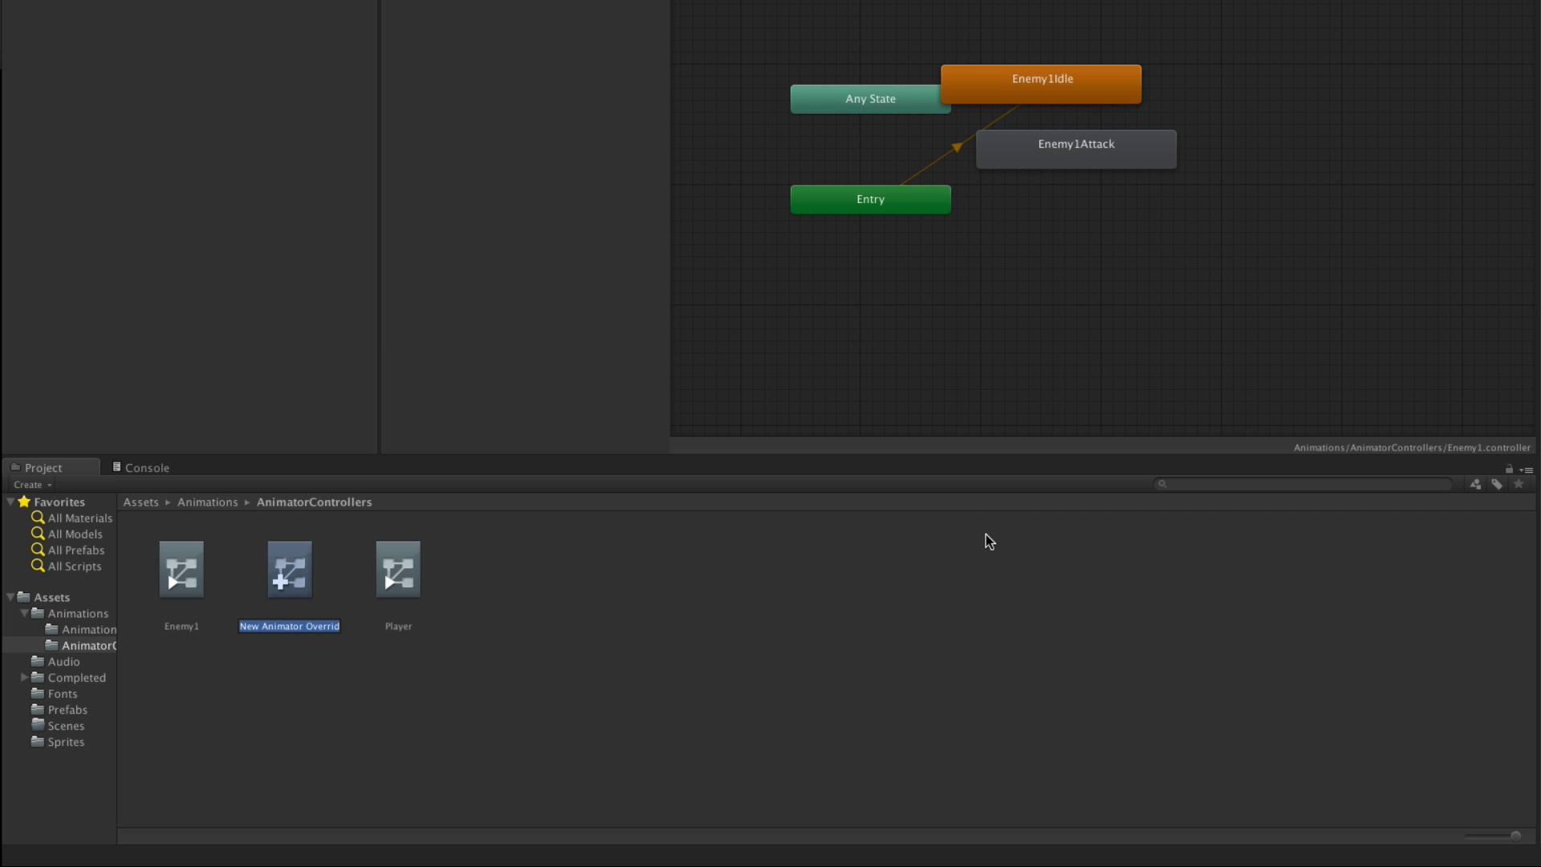
type("Enemy2")
key("Return")
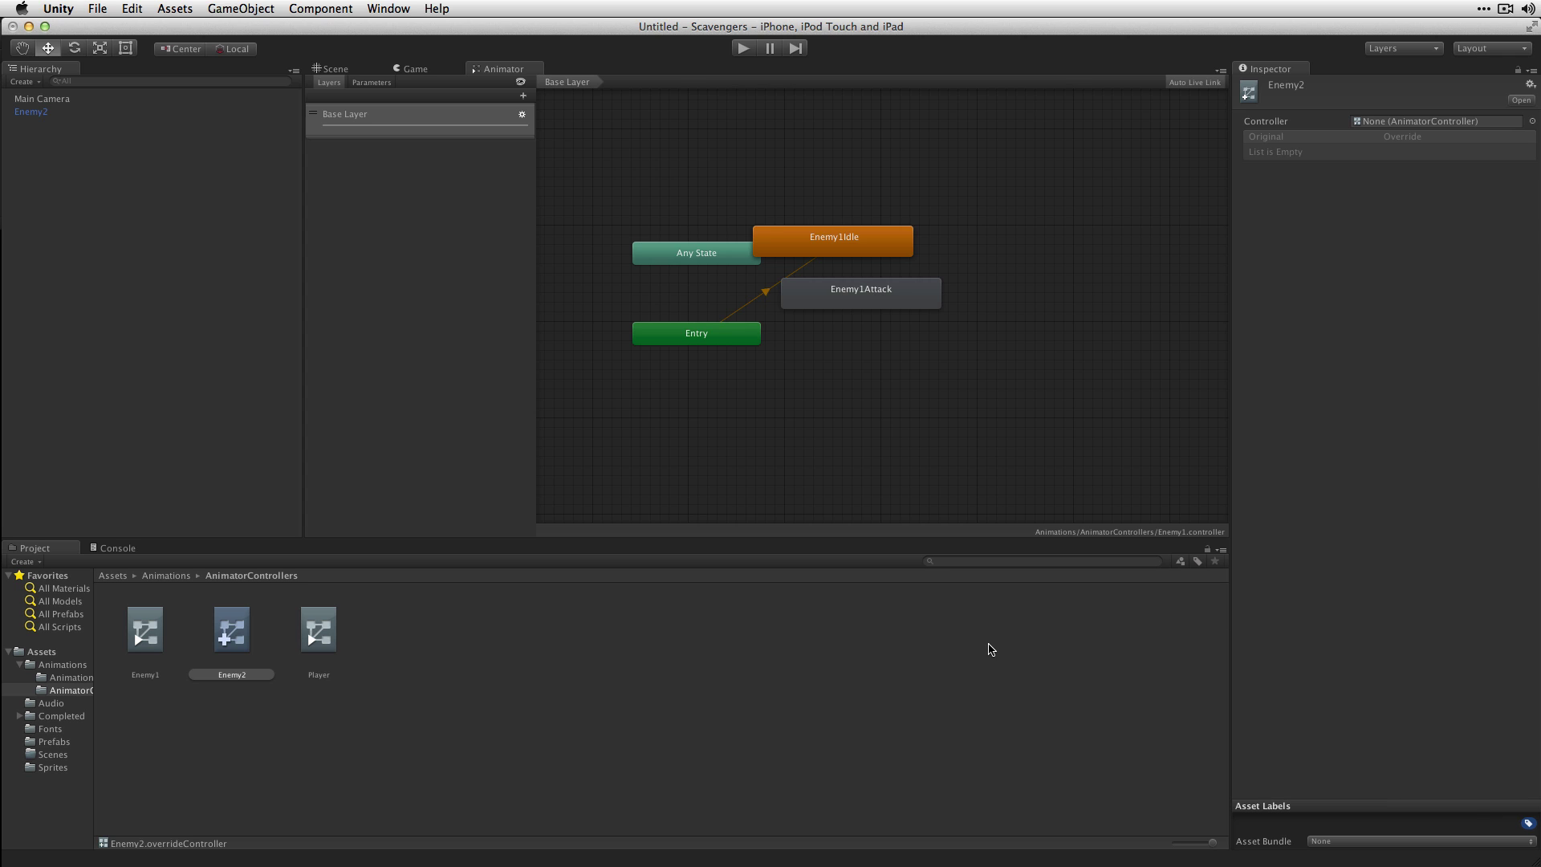
left_click_drag(143, 631, 1398, 126)
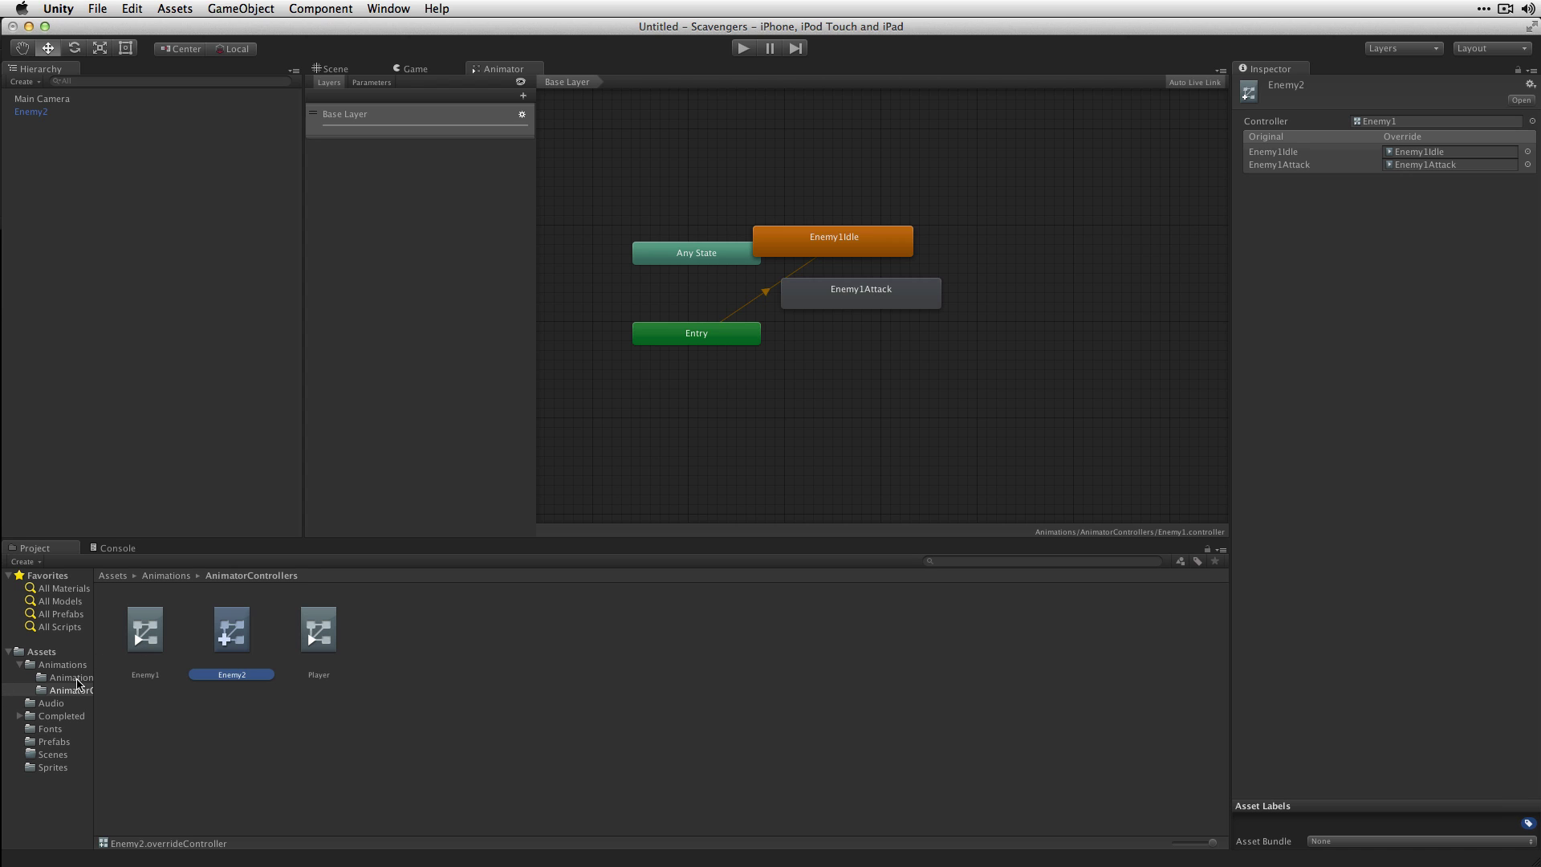
Step: In the Enemy2 override controller, override Enemy1Attack with the Enemy2Attack clip and Enemy1Idle with the Enemy2Idle clip
left_click(70, 677)
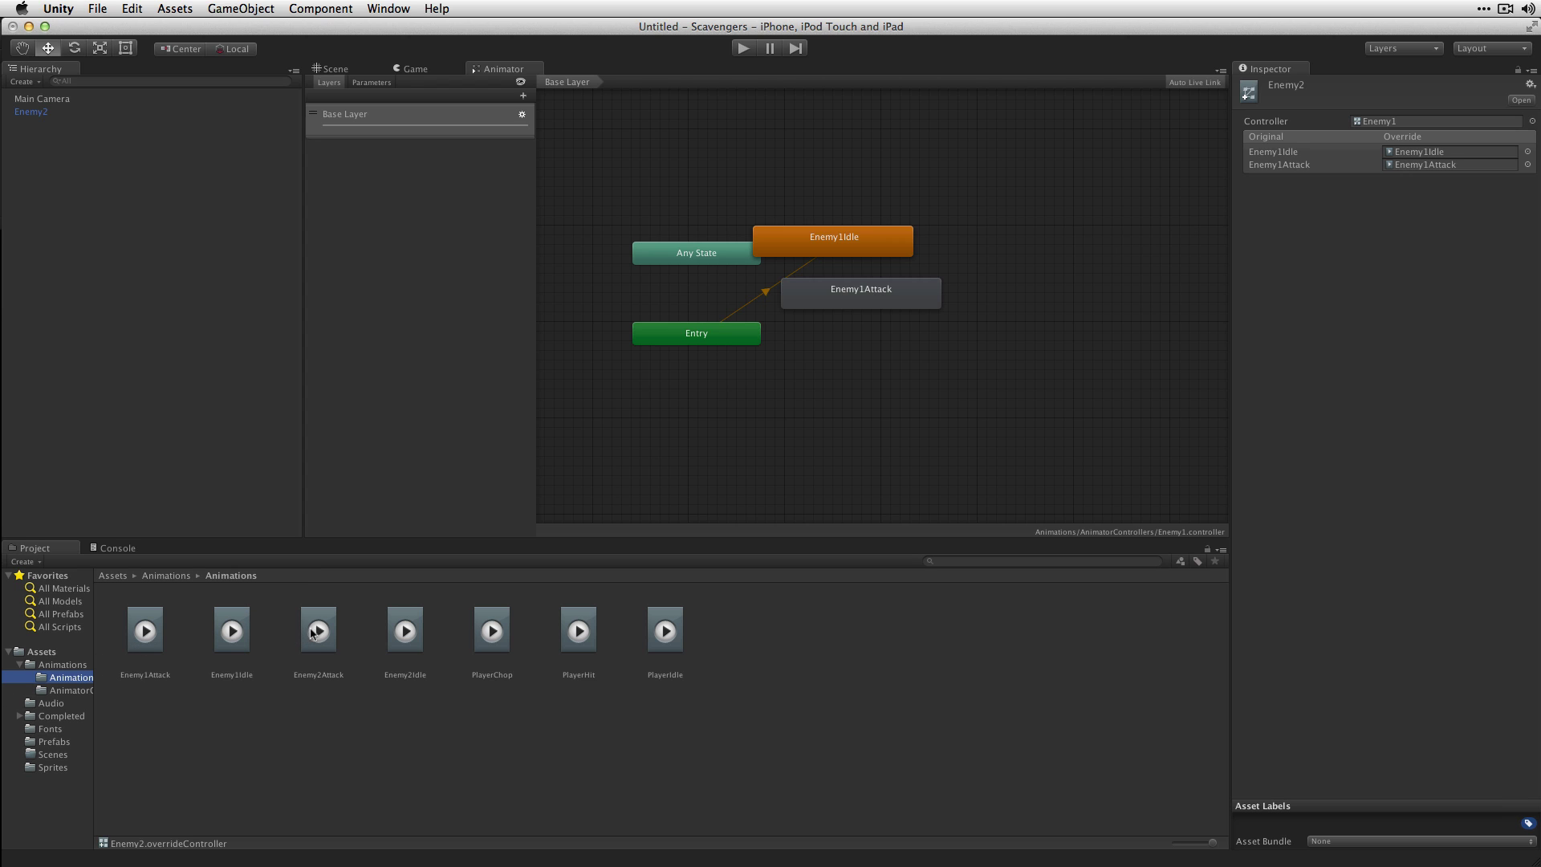
left_click_drag(318, 631, 1459, 169)
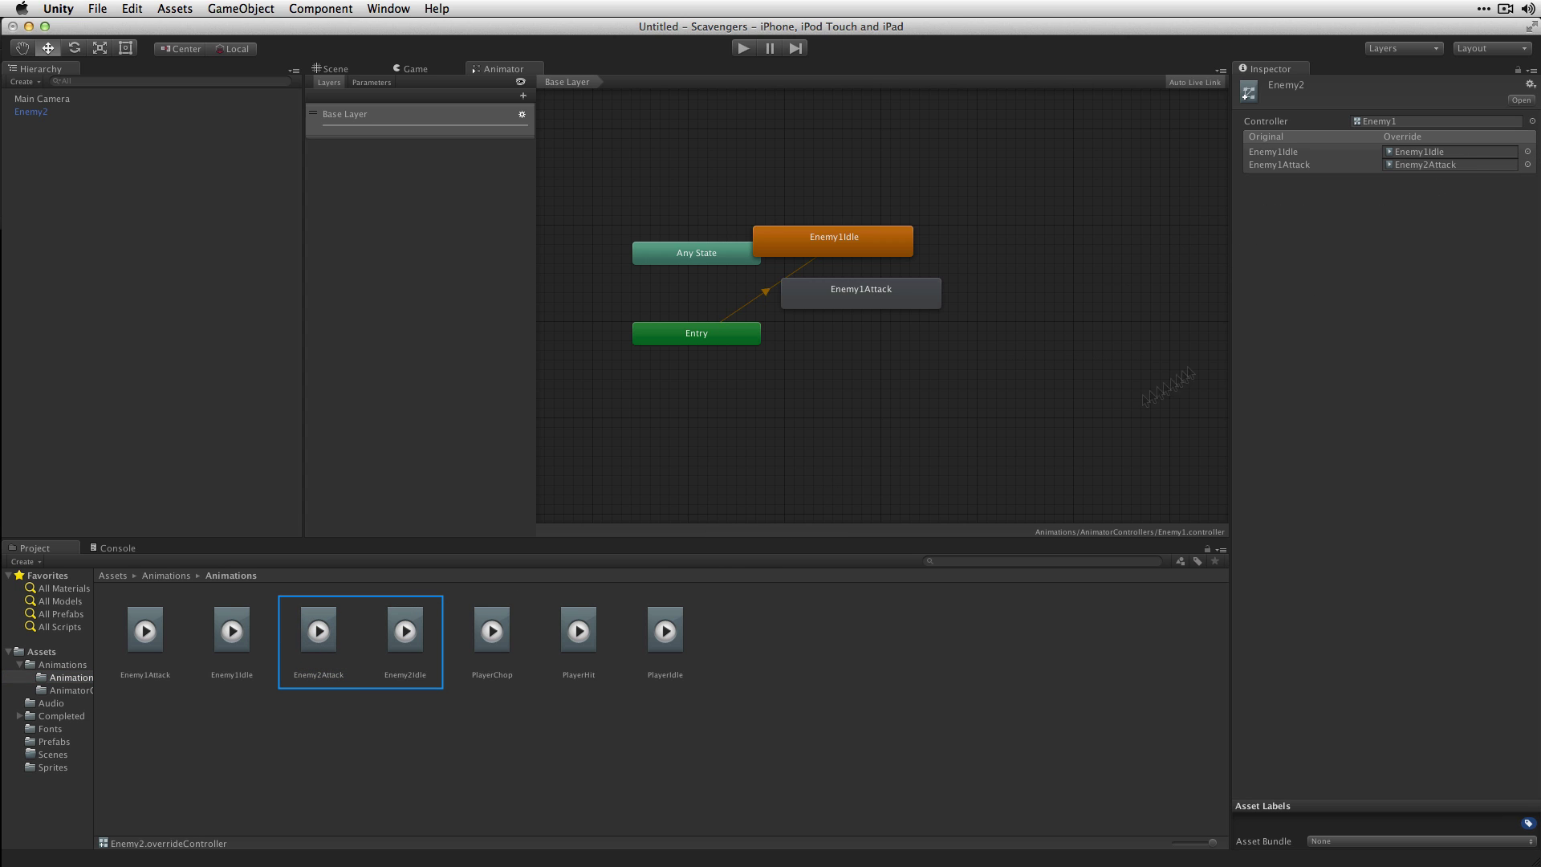
left_click_drag(405, 631, 1409, 156)
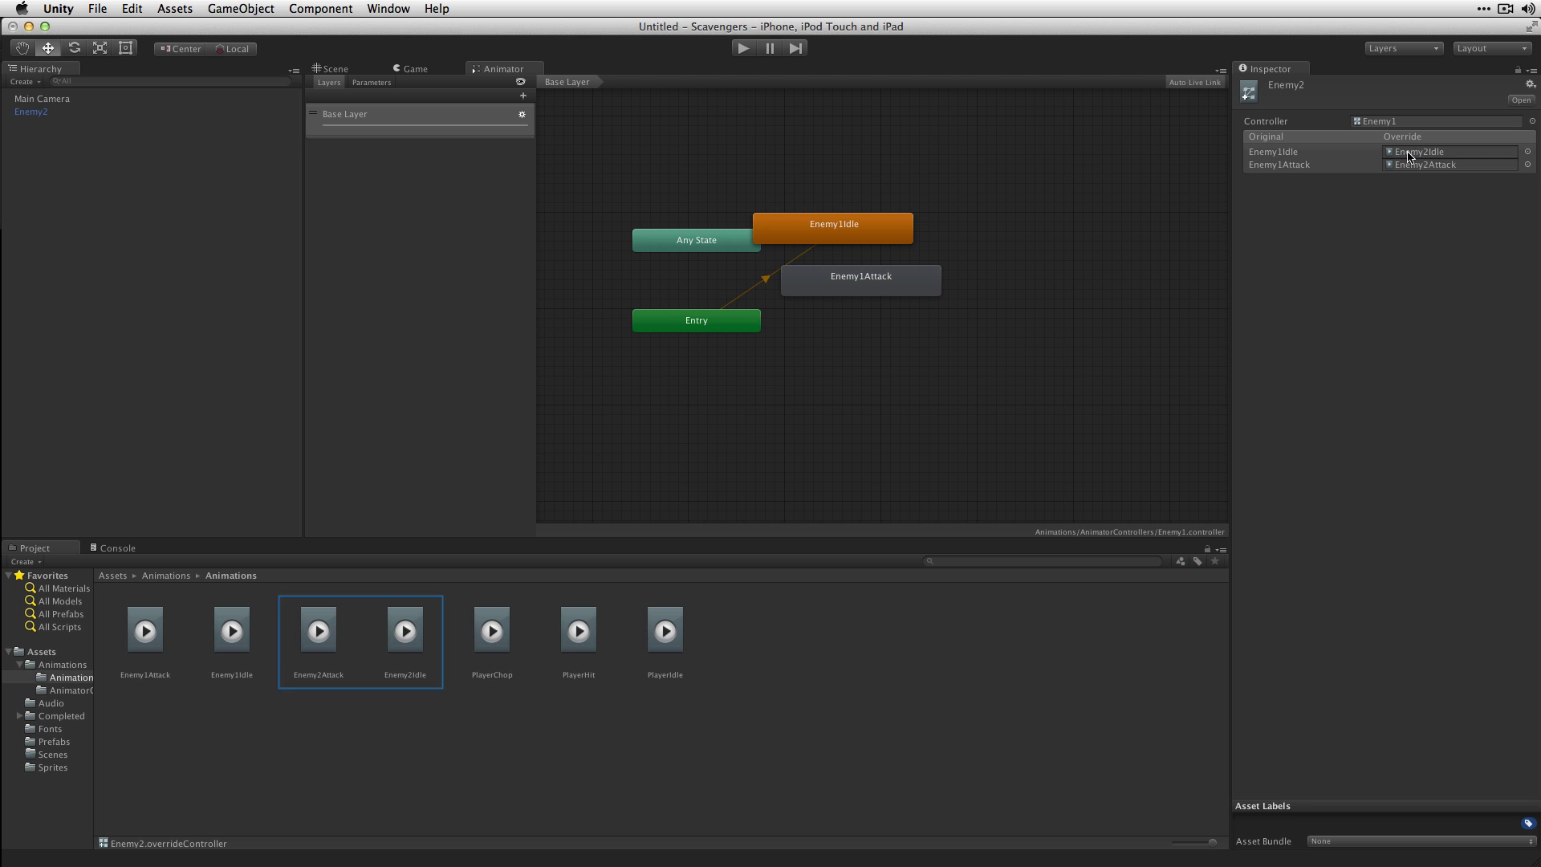
Step: Assign the Enemy2 override controller to the Enemy2 object's Animator and test its animation briefly in play mode
left_click(48, 111)
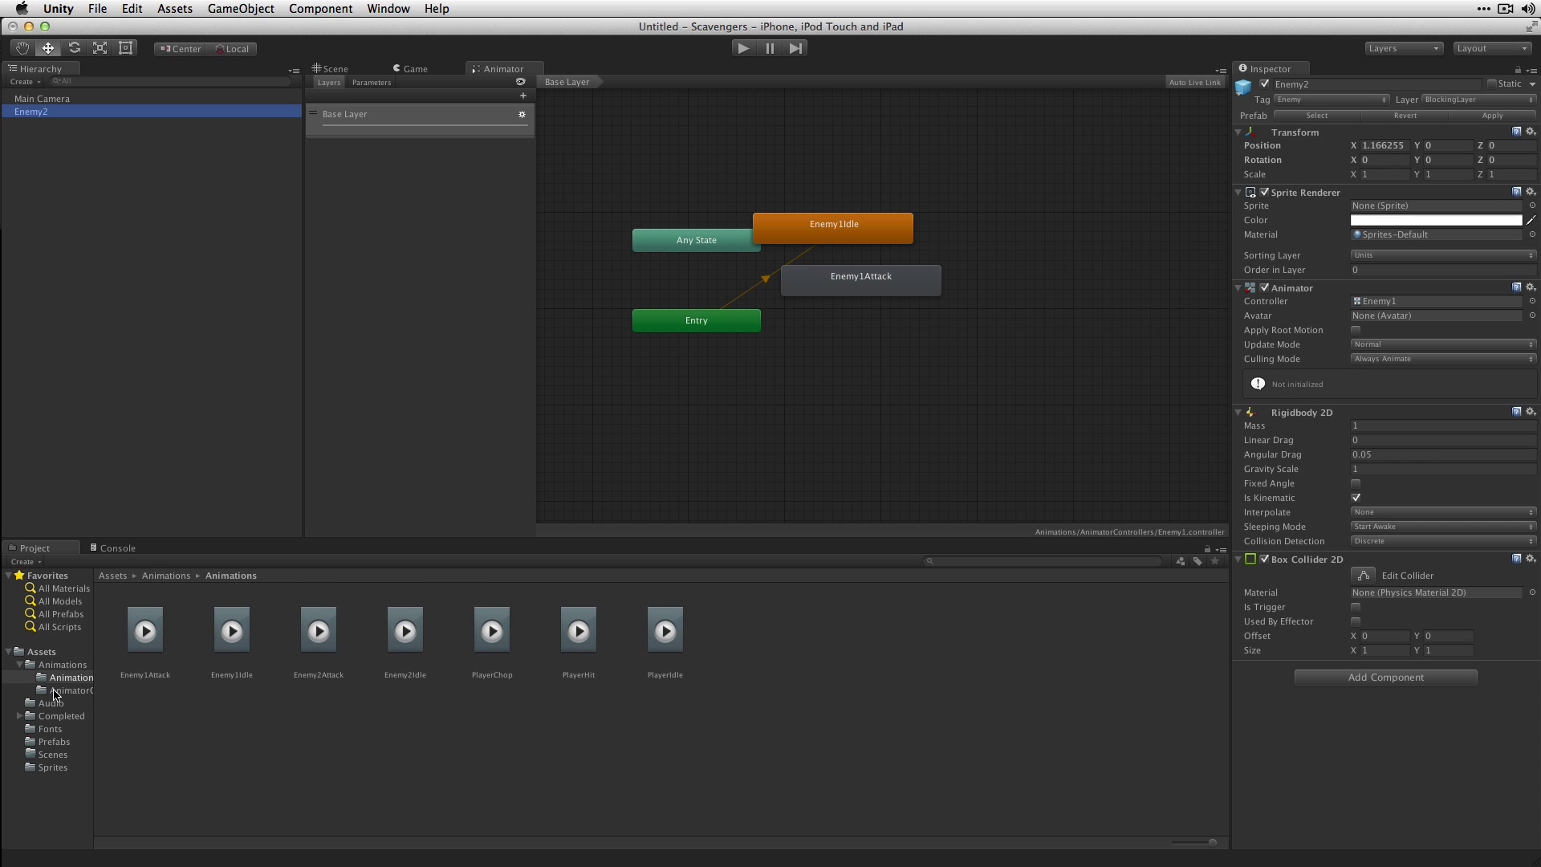
left_click(60, 690)
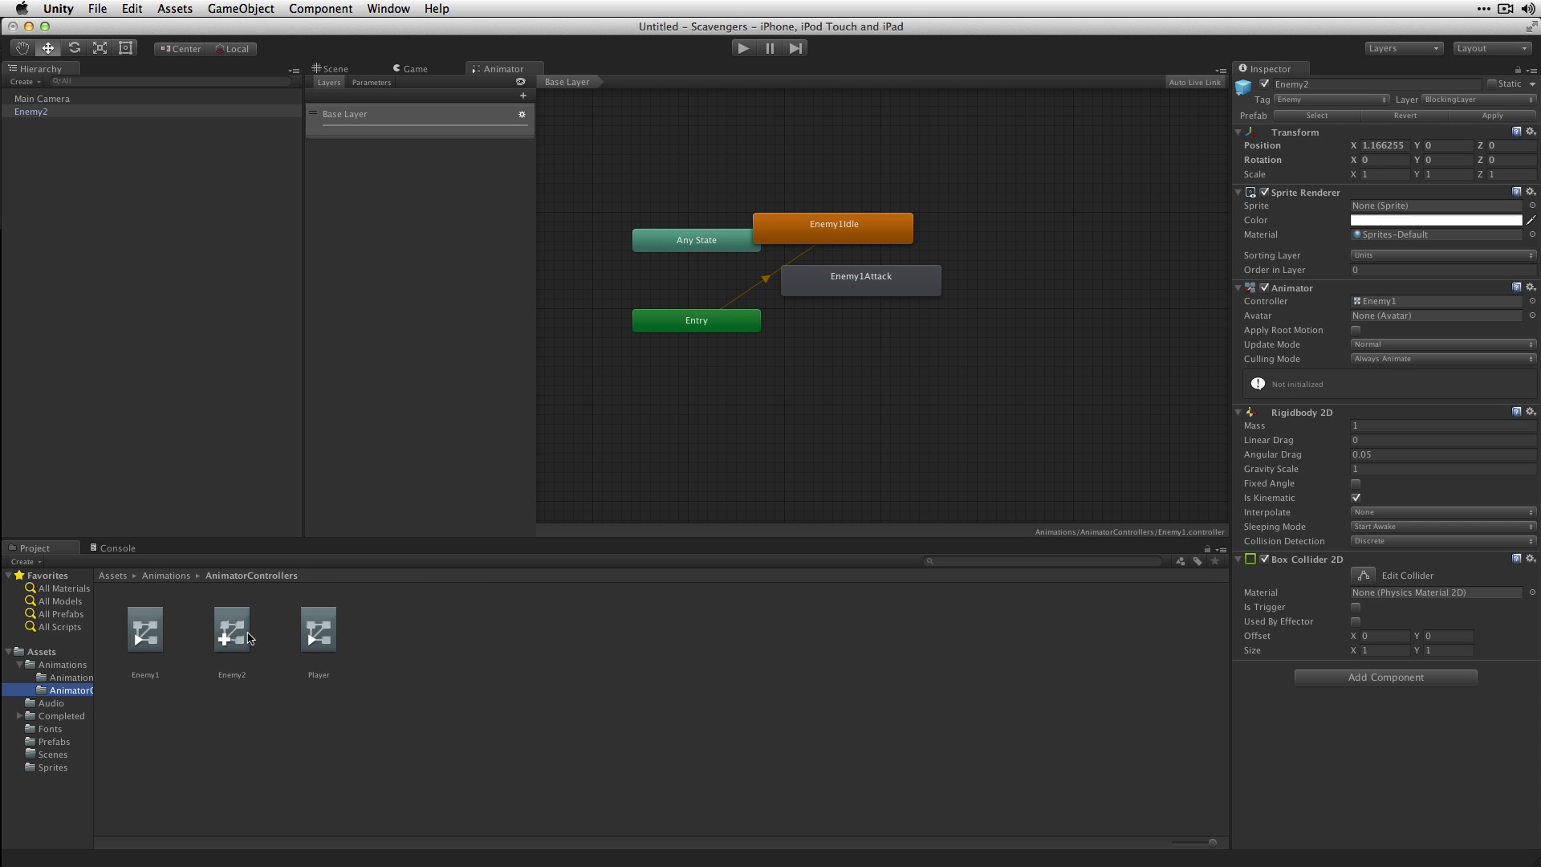
left_click_drag(232, 630, 1361, 305)
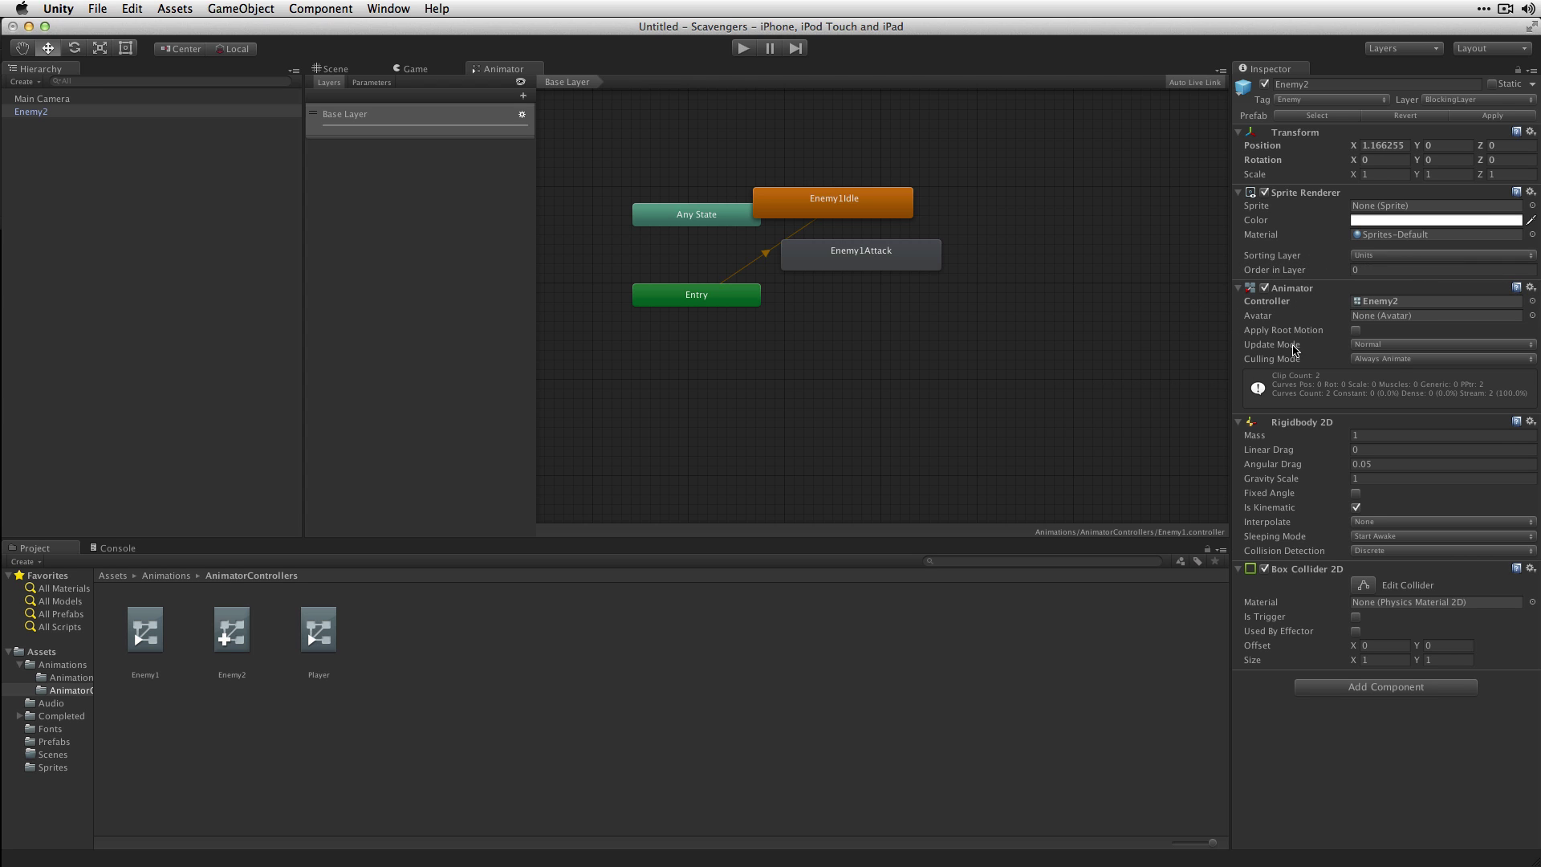
left_click(740, 49)
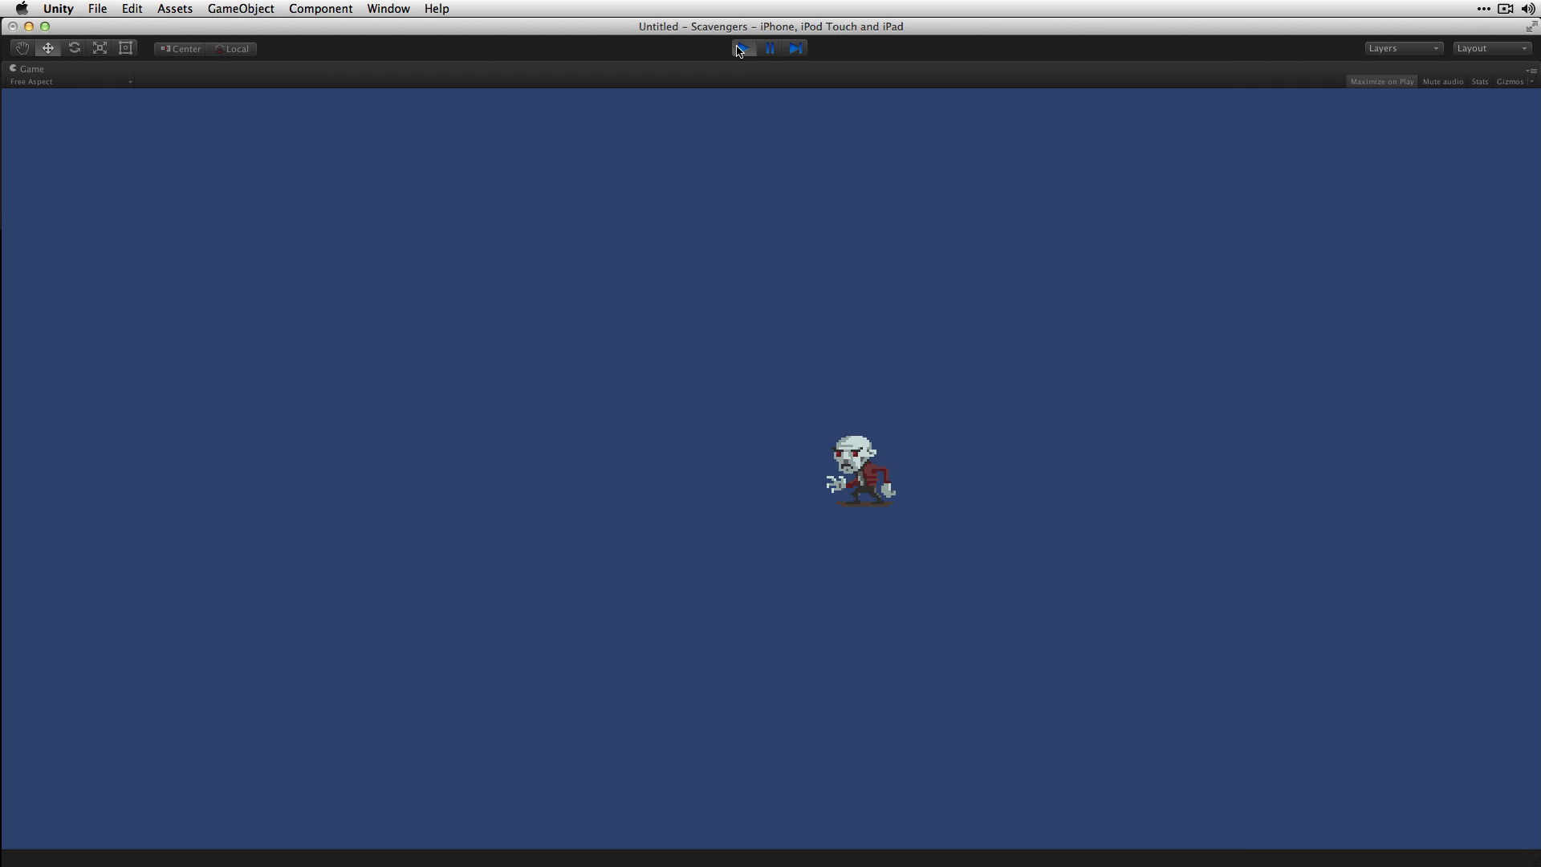
left_click(740, 50)
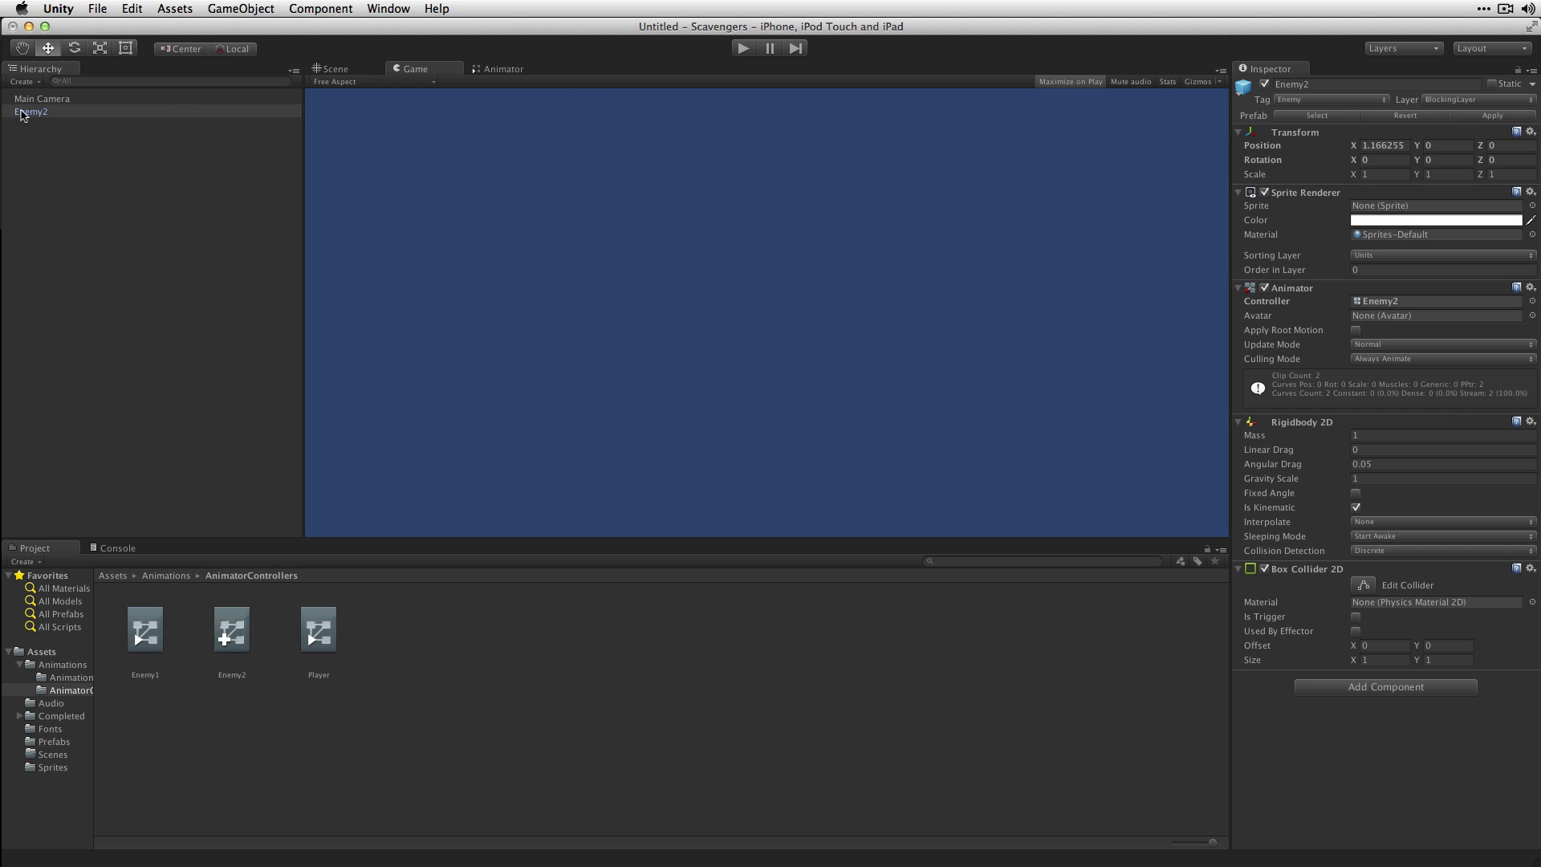
Step: Store the Enemy2 object as a prefab in the Prefabs folder and delete its instance from the scene
left_click_drag(31, 112, 68, 743)
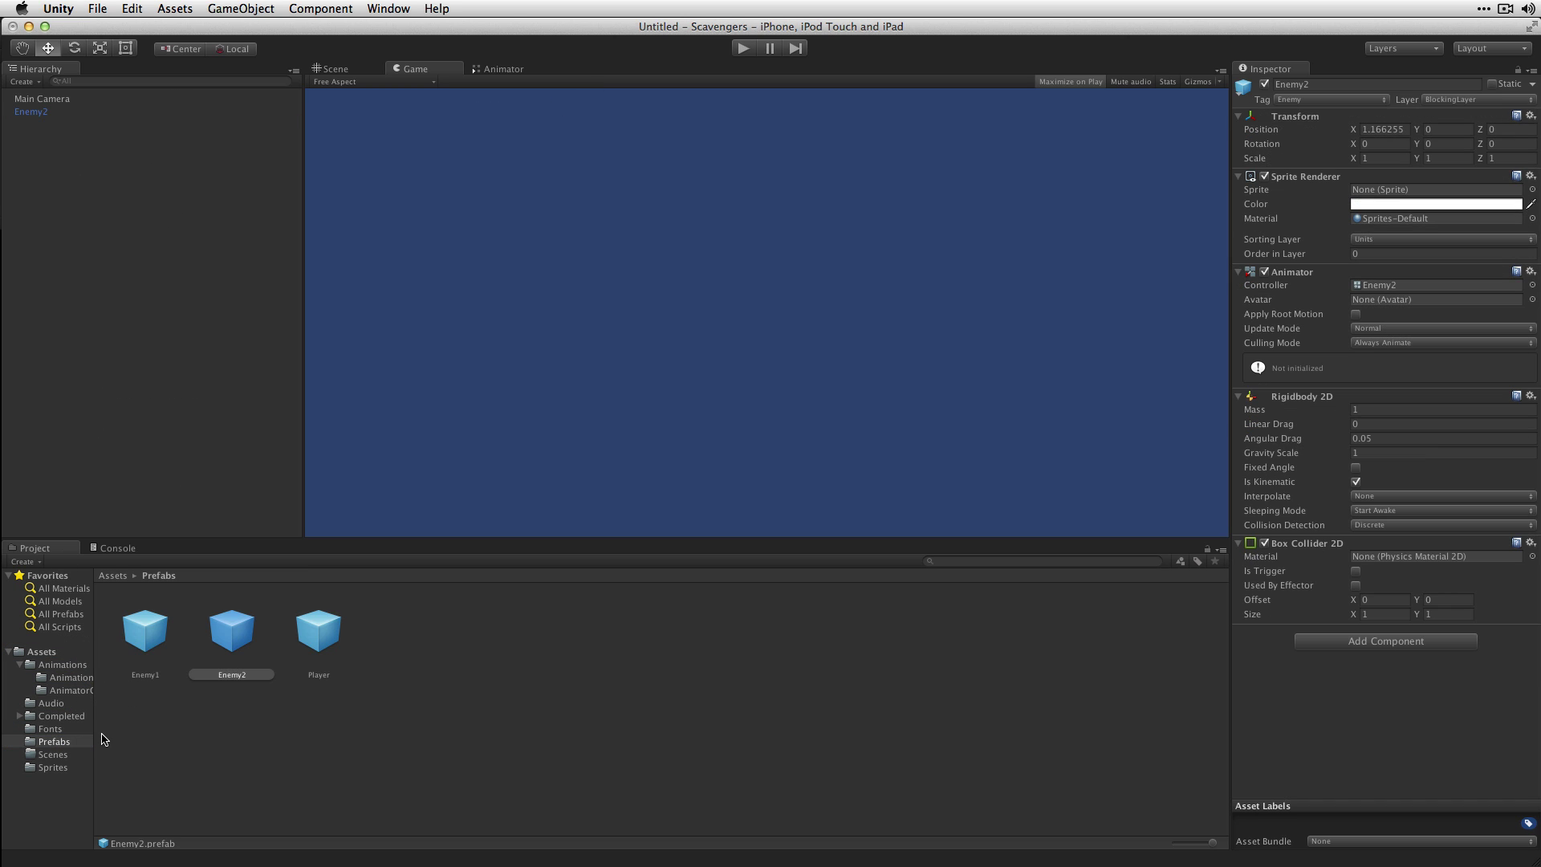
left_click(116, 113)
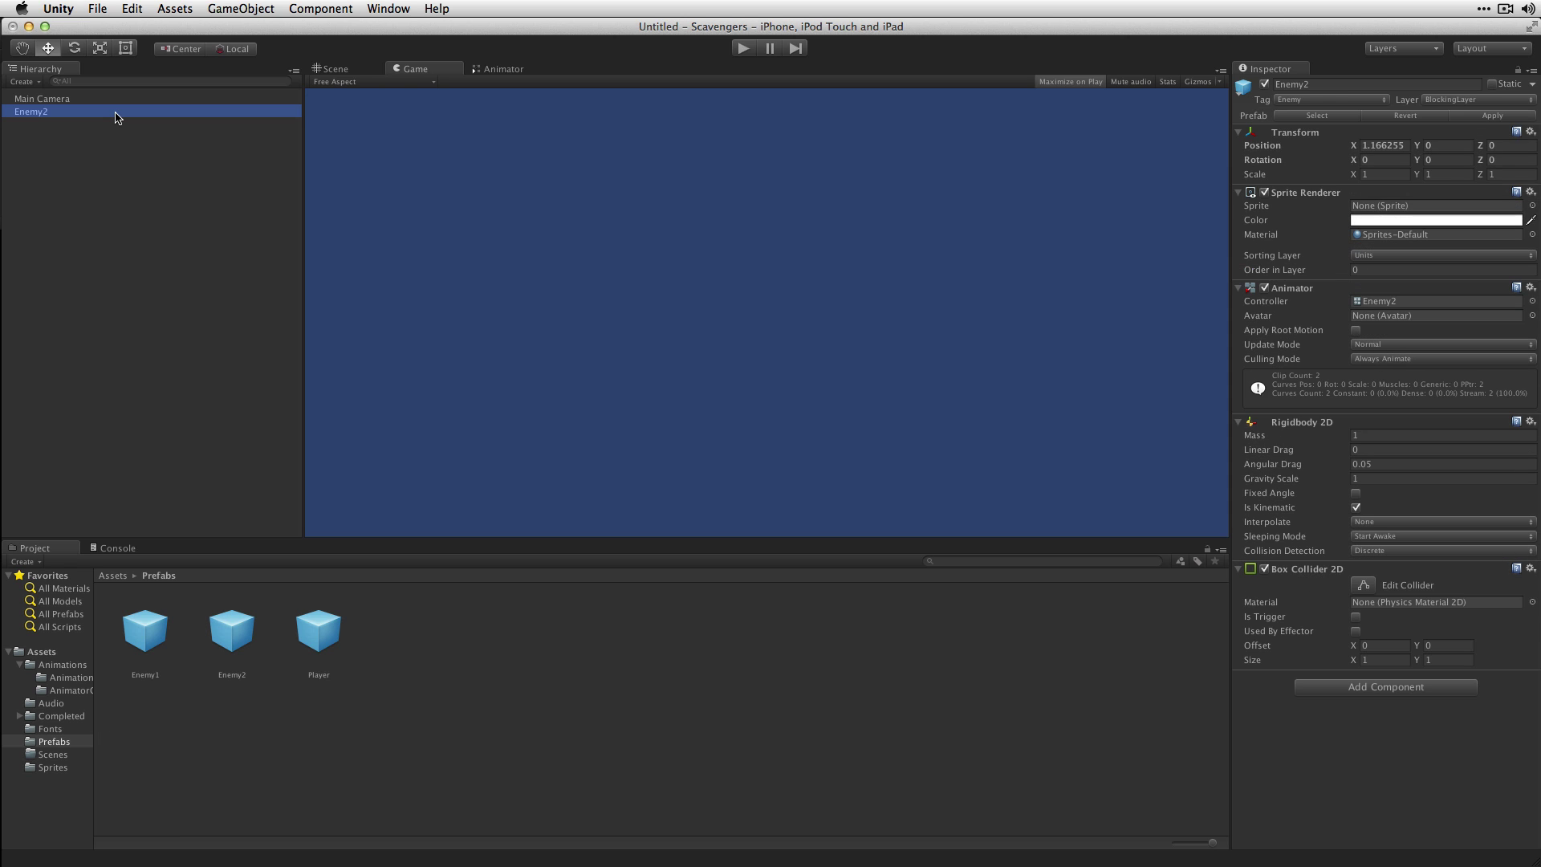
key("Delete")
Step: Save the scene as Main in the Scenes folder
left_click(97, 8)
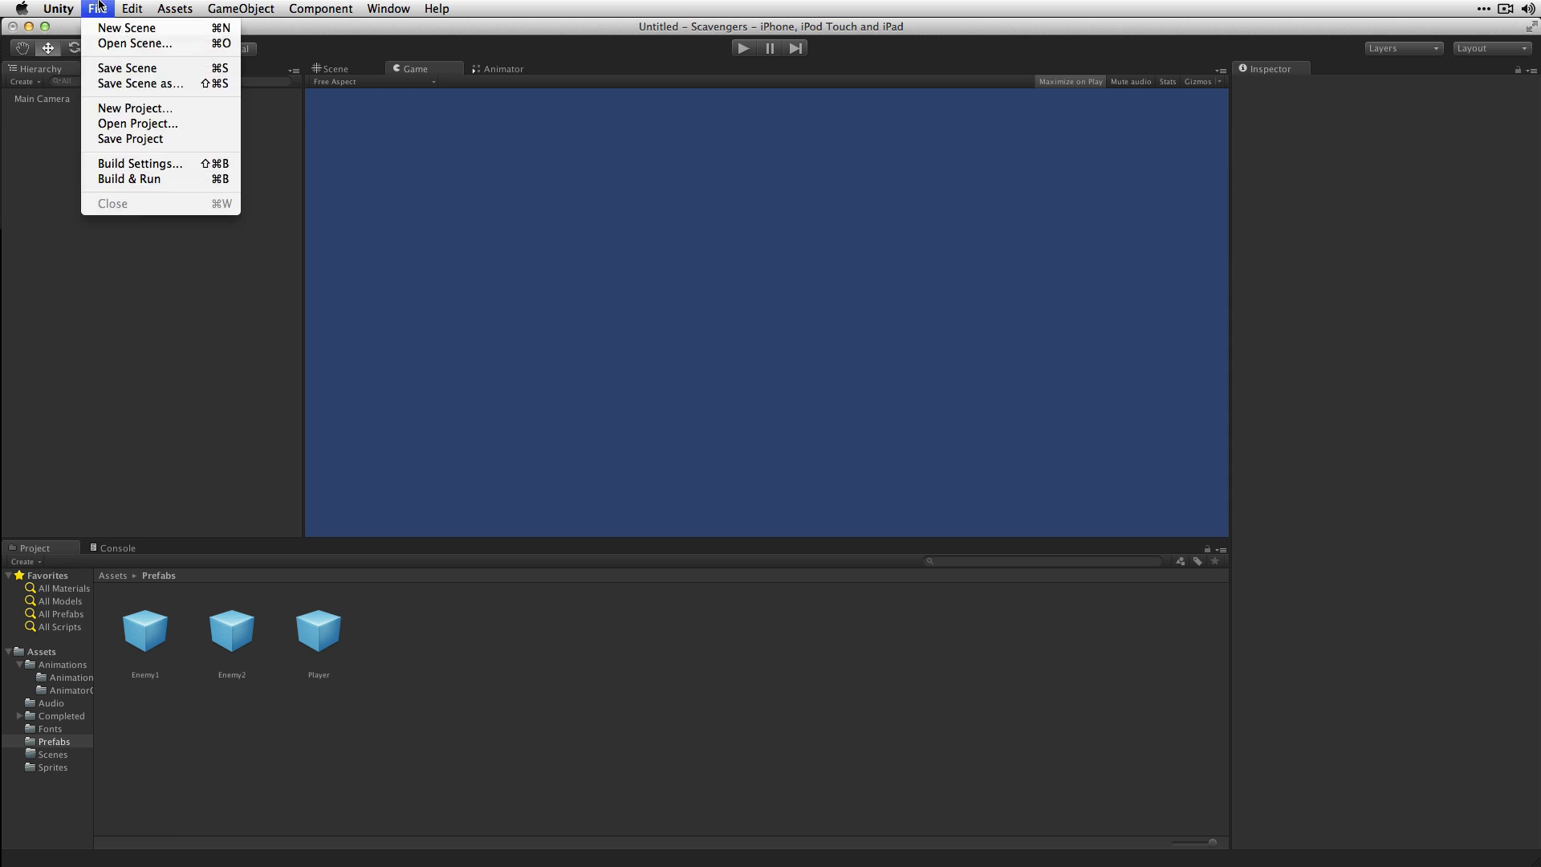
left_click(113, 67)
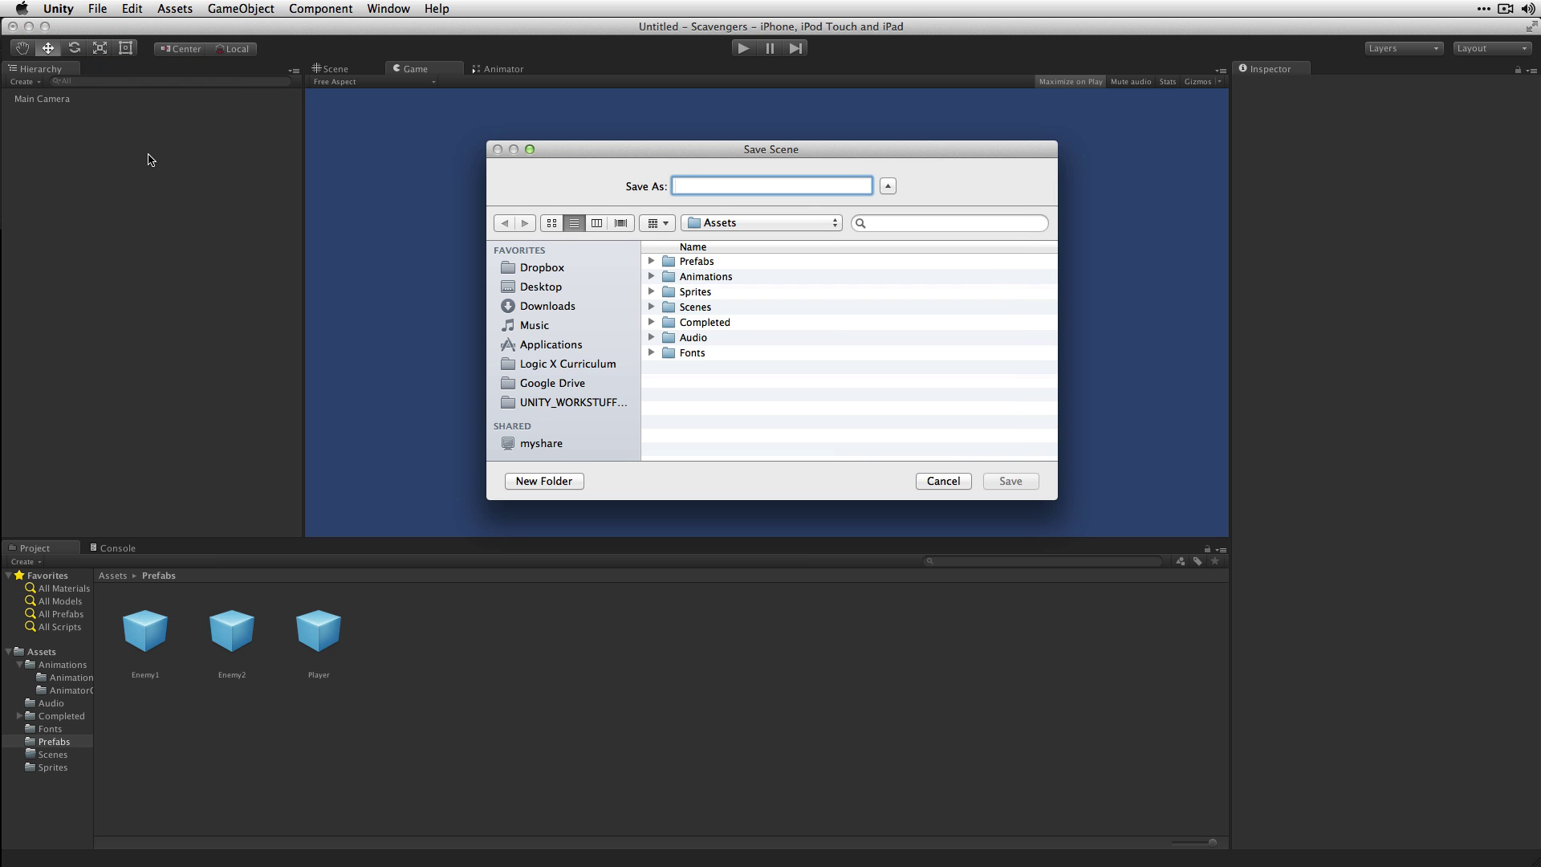
type("Main")
double_click(695, 307)
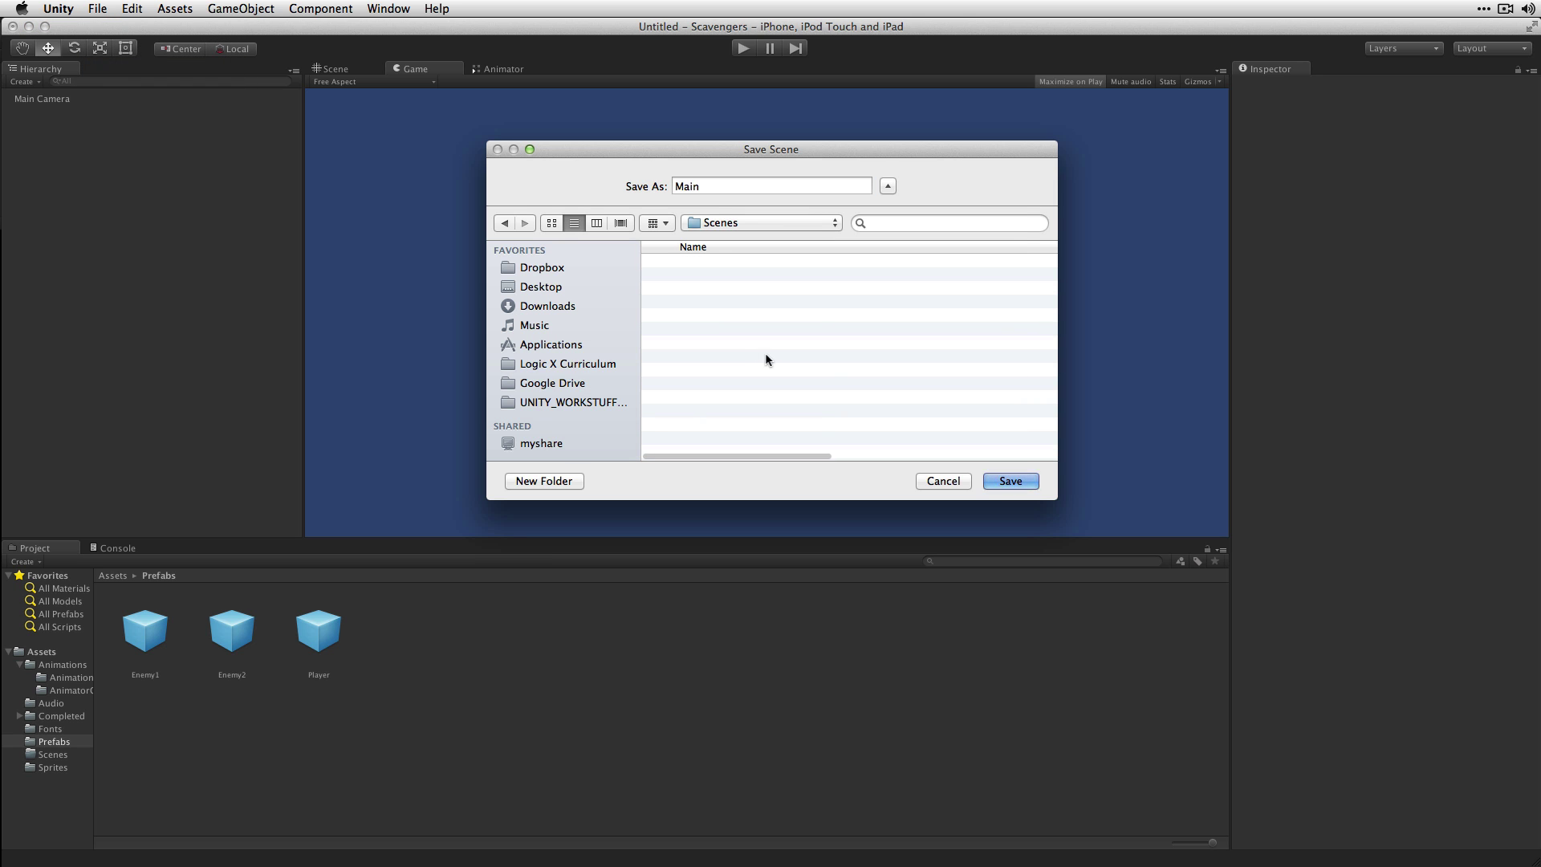
left_click(1029, 485)
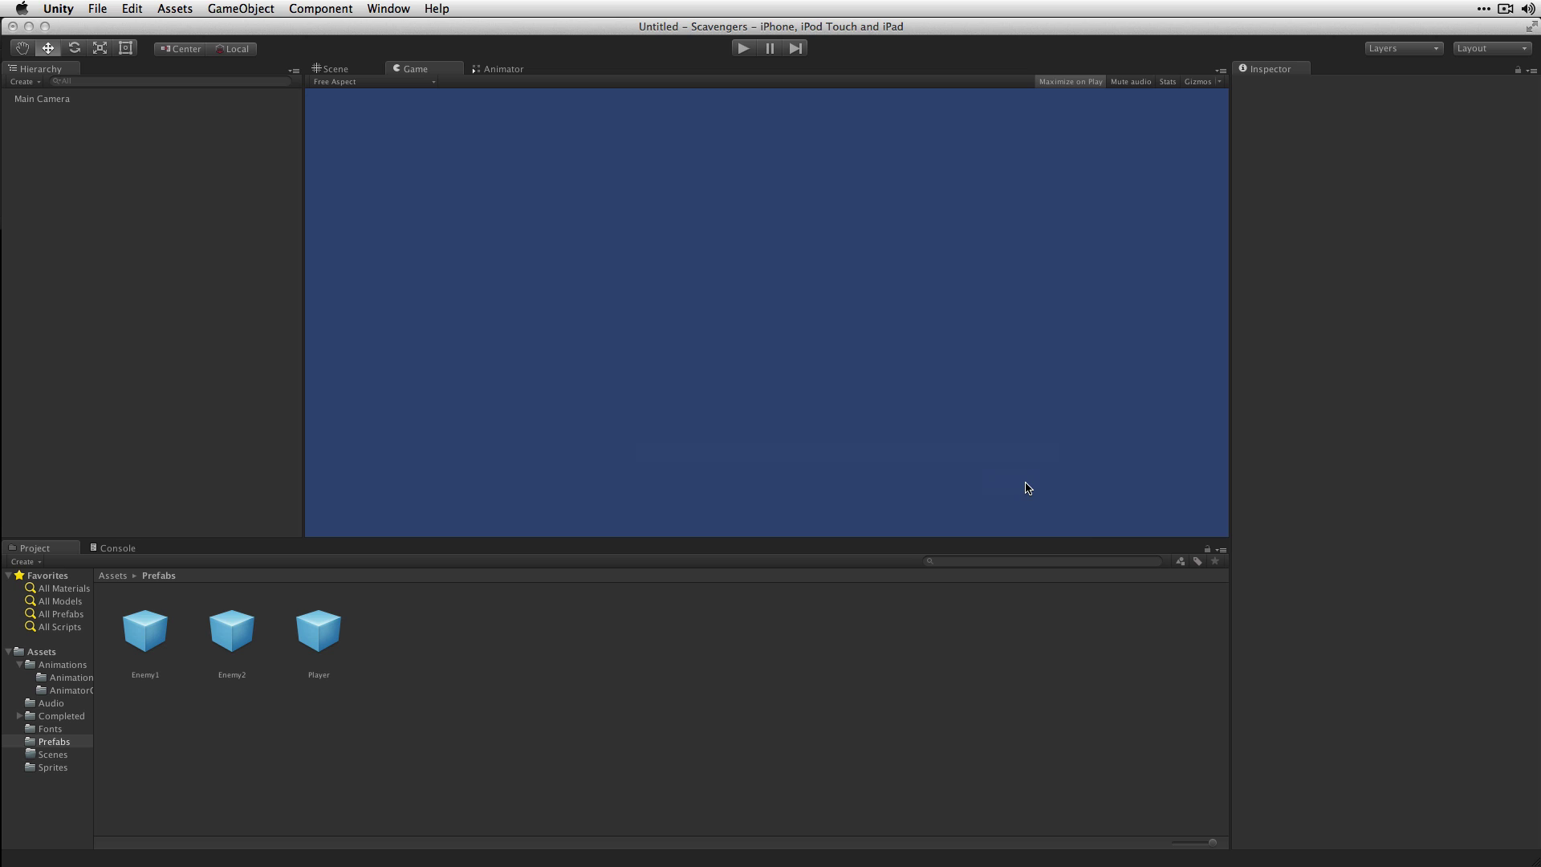